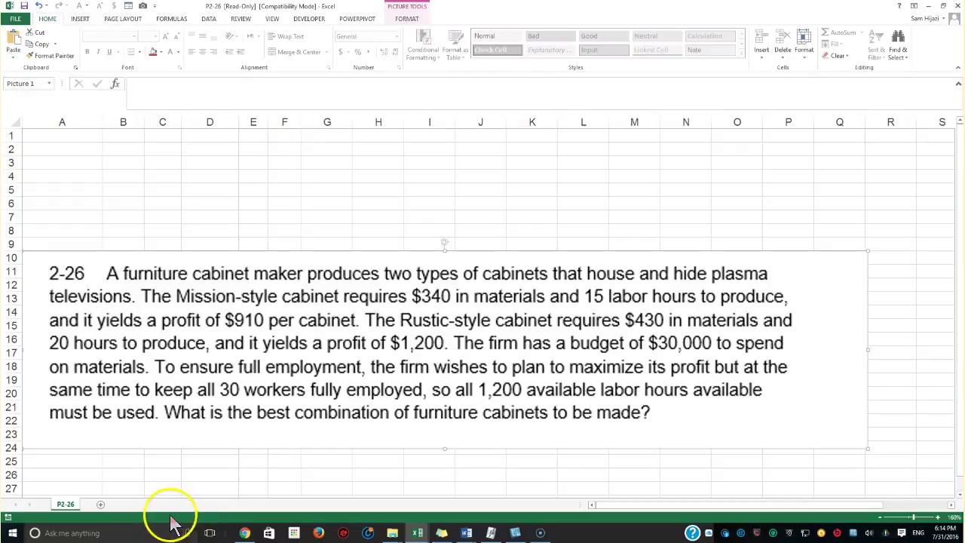
Enter "Mission" as a column heading in cell B2.
{"action": "left_click", "coordinate": [132, 148]}
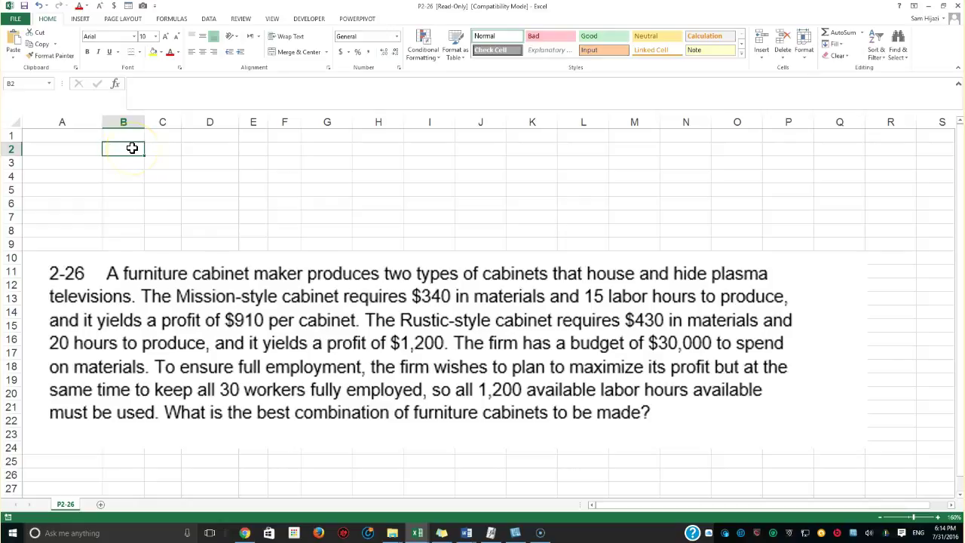
{"action": "type", "text": "Mission"}
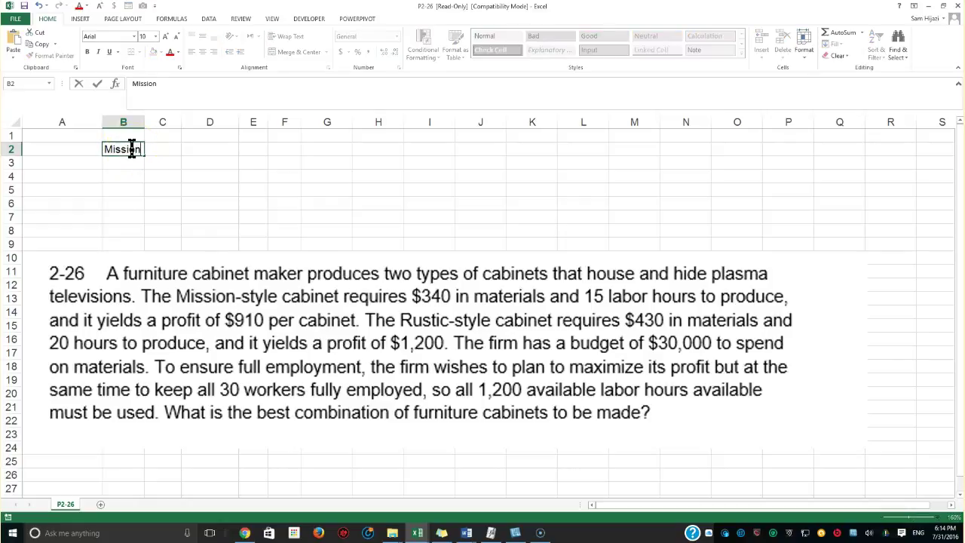
{"action": "key", "text": "Tab"}
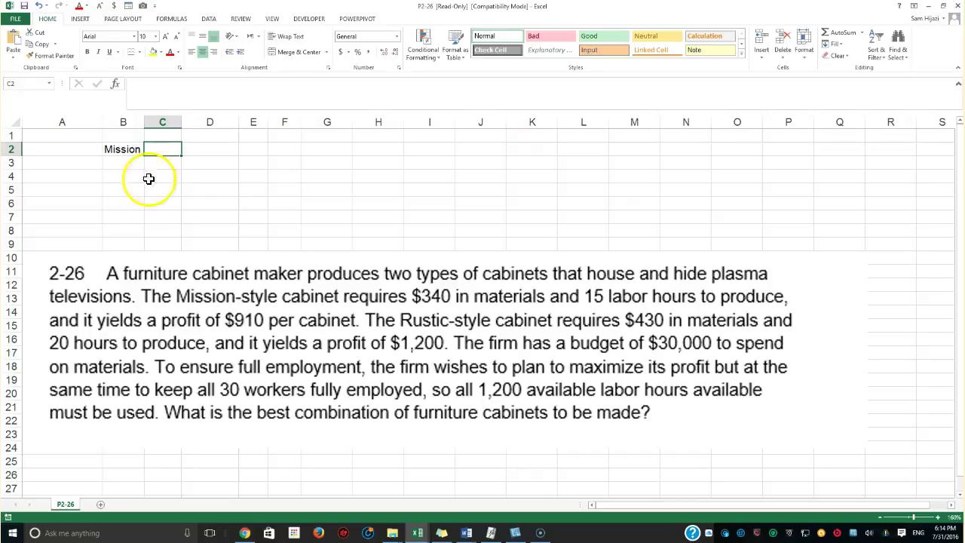
Enter "Constraints" as a section heading in cell A5.
{"action": "left_click", "coordinate": [61, 190]}
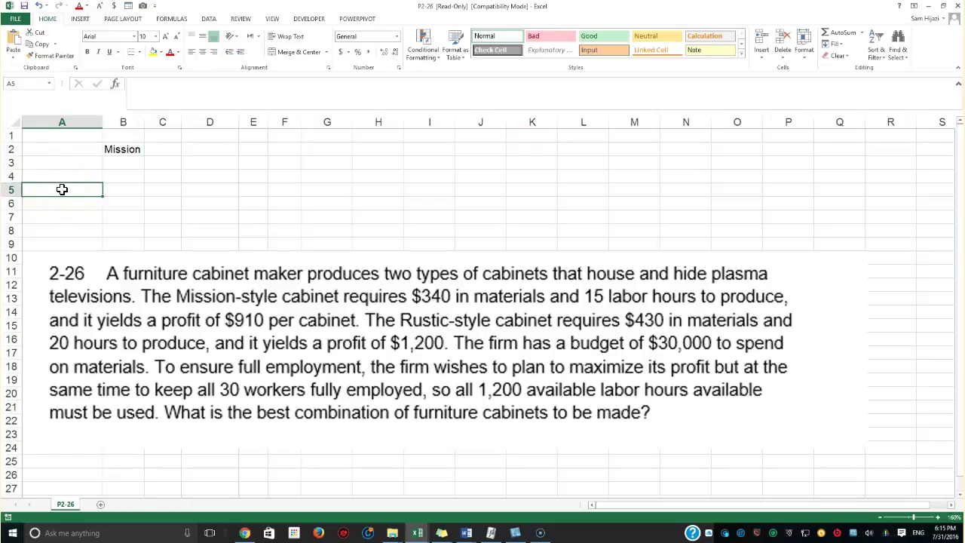
{"action": "type", "text": "c"}
{"action": "key", "text": "BackSpace"}
{"action": "type", "text": "cons"}
{"action": "key", "text": "BackSpace"}
{"action": "key", "text": "BackSpace"}
{"action": "key", "text": "BackSpace"}
{"action": "key", "text": "BackSpace"}
{"action": "type", "text": "Constraints"}
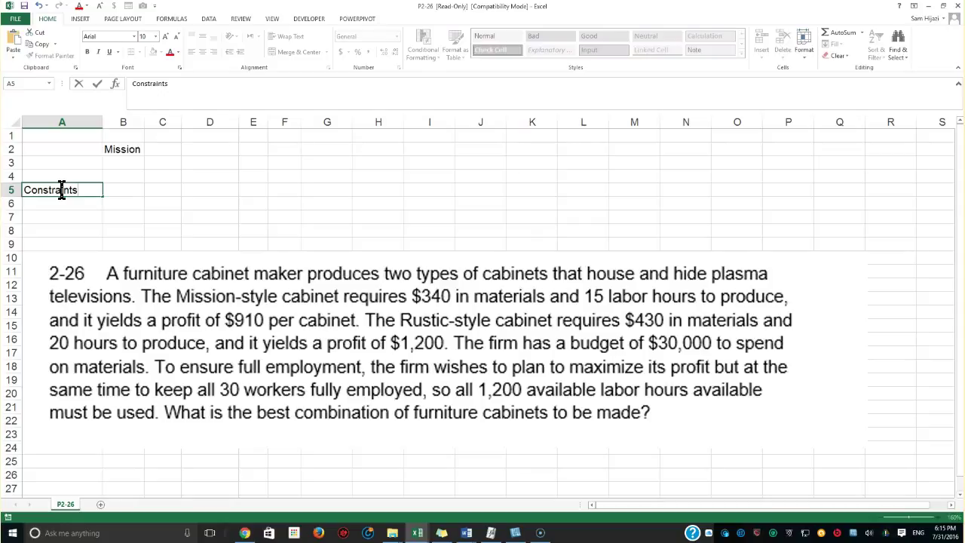
{"action": "key", "text": "Return"}
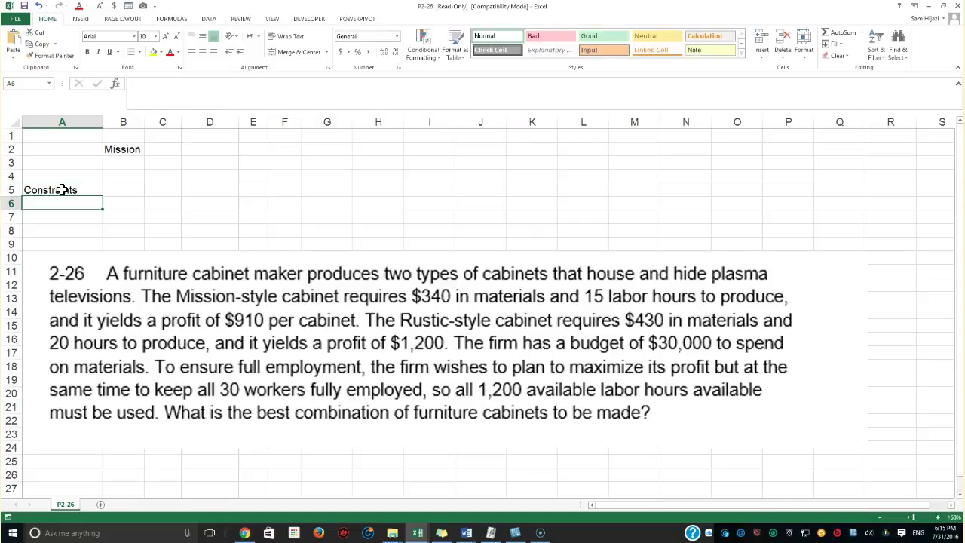
Add the row label "Materials" in cell A6 under the Constraints heading.
{"action": "type", "text": "Mate"}
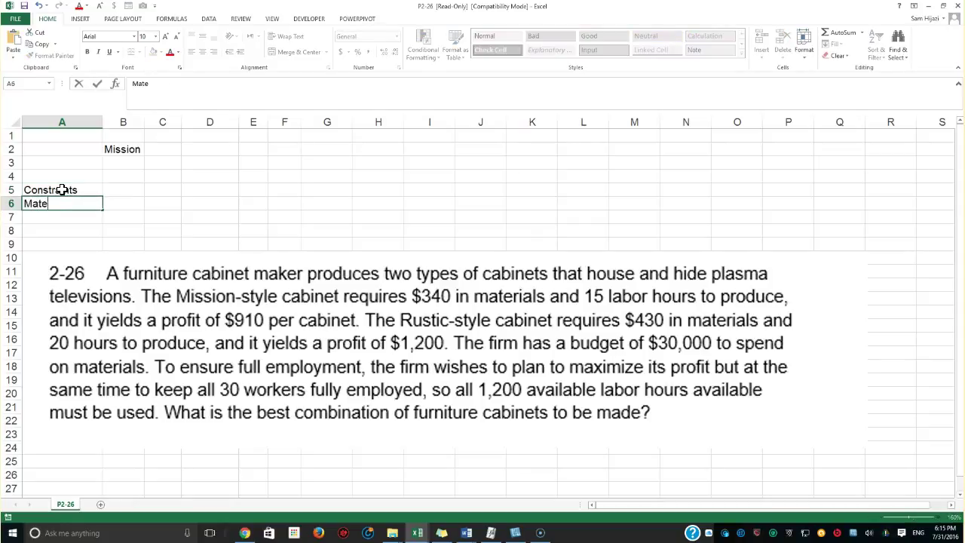
{"action": "type", "text": "rials"}
{"action": "key", "text": "Tab"}
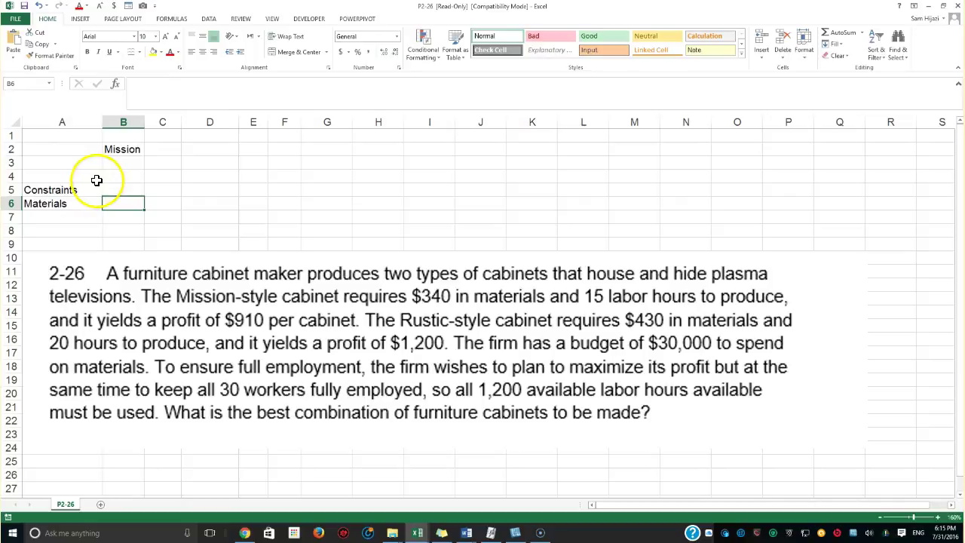
Extend the heading in B2 to "Mission Cabinet" and autofit column B to its width.
{"action": "double_click", "coordinate": [120, 148]}
{"action": "left_click", "coordinate": [170, 84]}
{"action": "type", "text": "Cabin"}
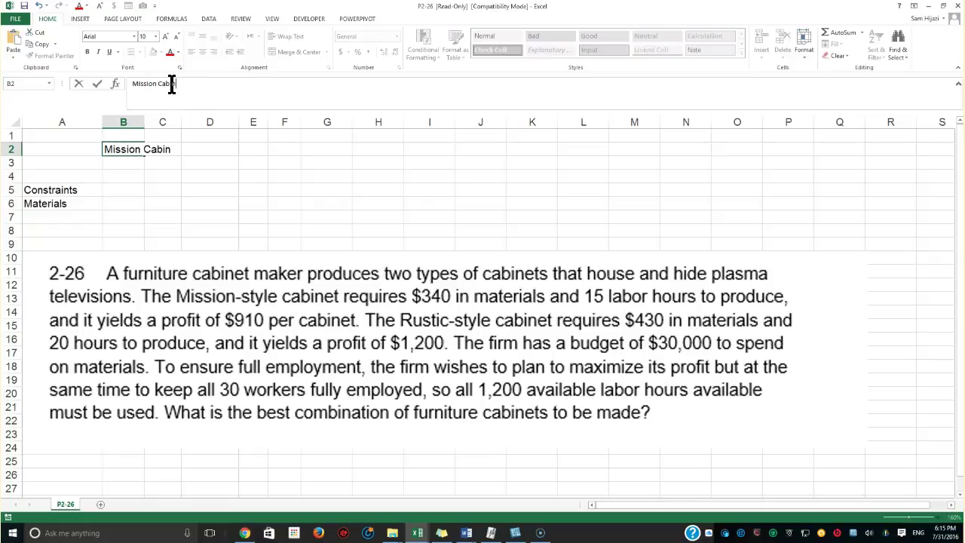
{"action": "type", "text": "et"}
{"action": "key", "text": "Return"}
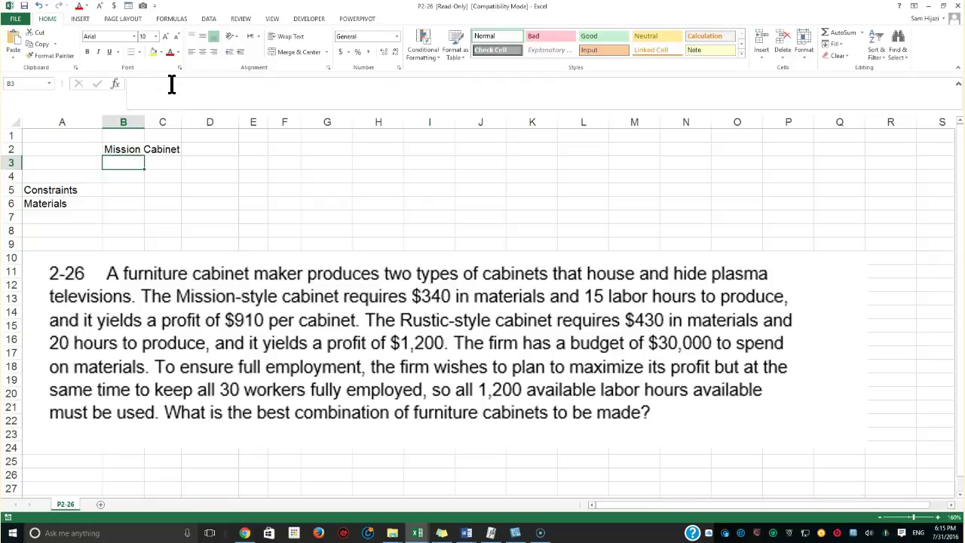
{"action": "double_click", "coordinate": [144, 122]}
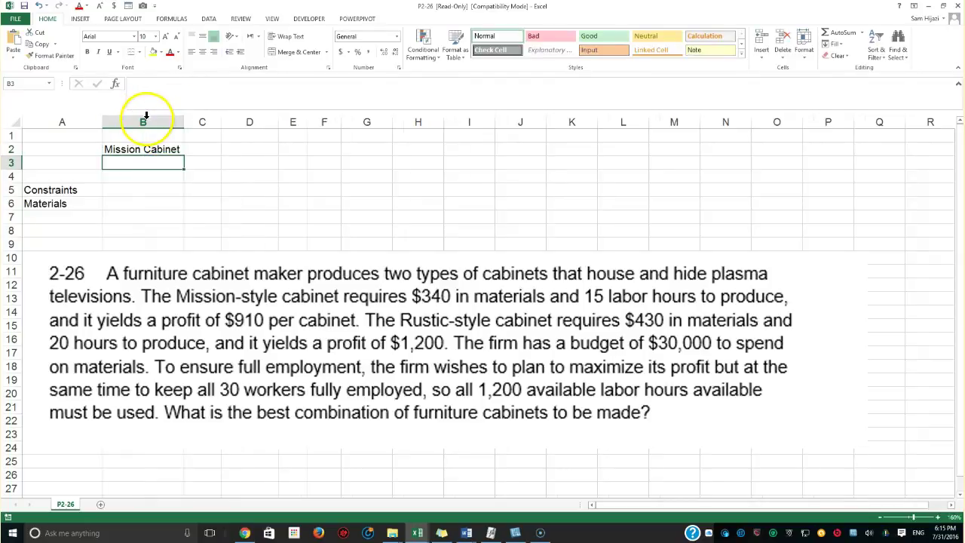
Format the Constraints heading in A5 as bold 12 pt with a bottom border, and append a colon to its text.
{"action": "left_click", "coordinate": [67, 190]}
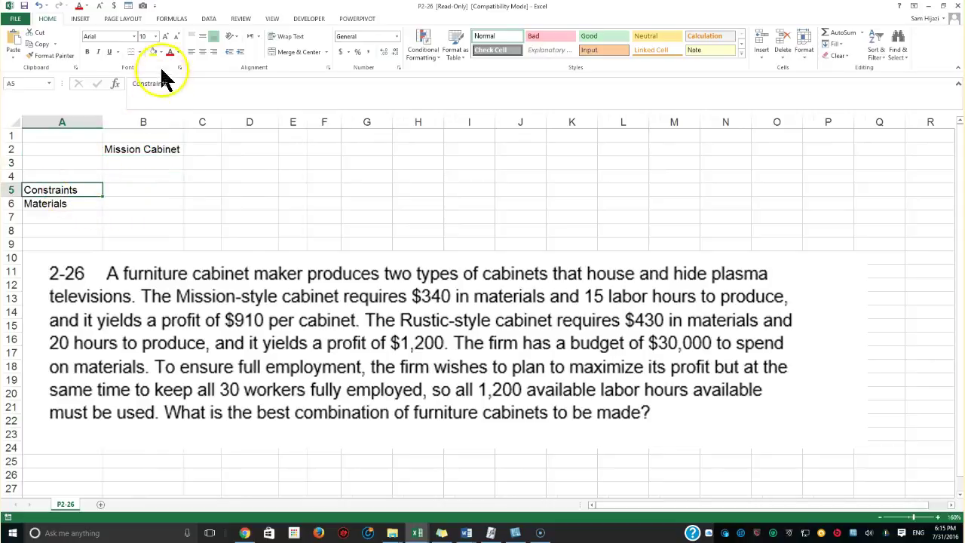
{"action": "left_click", "coordinate": [87, 51]}
{"action": "left_click", "coordinate": [165, 38]}
{"action": "left_click", "coordinate": [163, 37]}
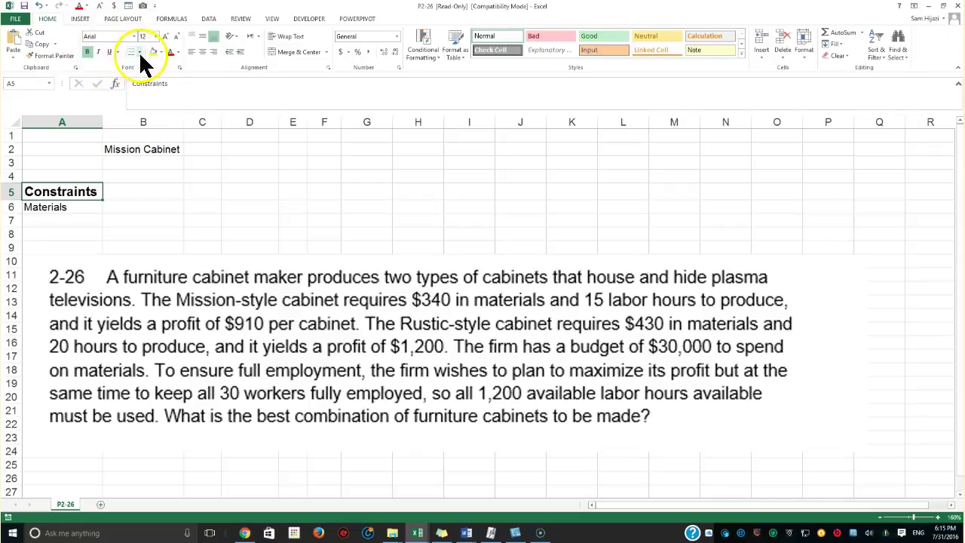
{"action": "left_click", "coordinate": [139, 52]}
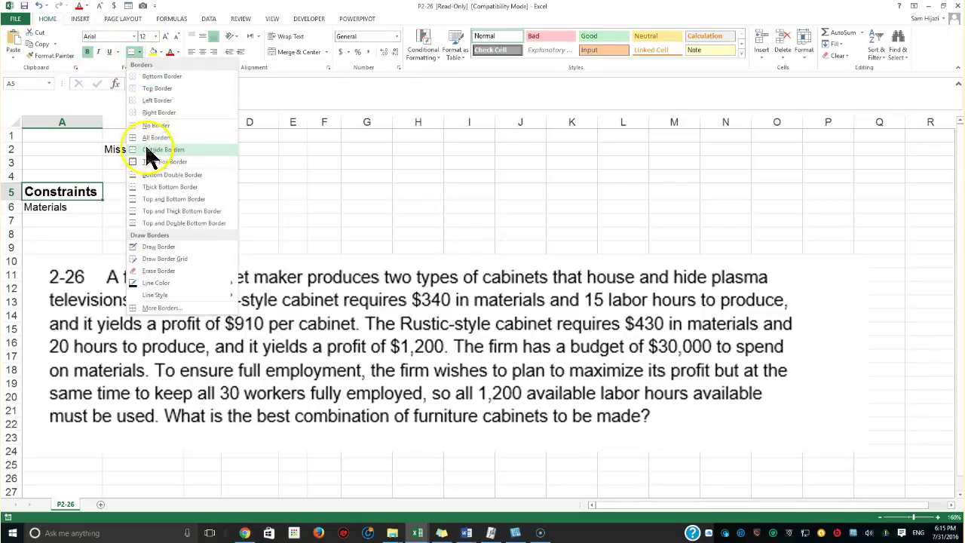
{"action": "left_click", "coordinate": [143, 196]}
{"action": "left_click", "coordinate": [75, 226]}
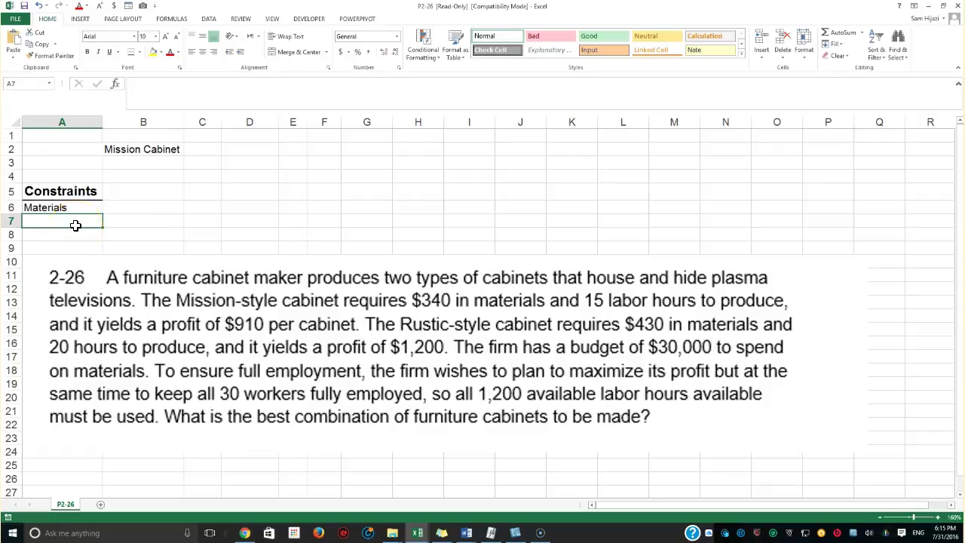
{"action": "double_click", "coordinate": [94, 190]}
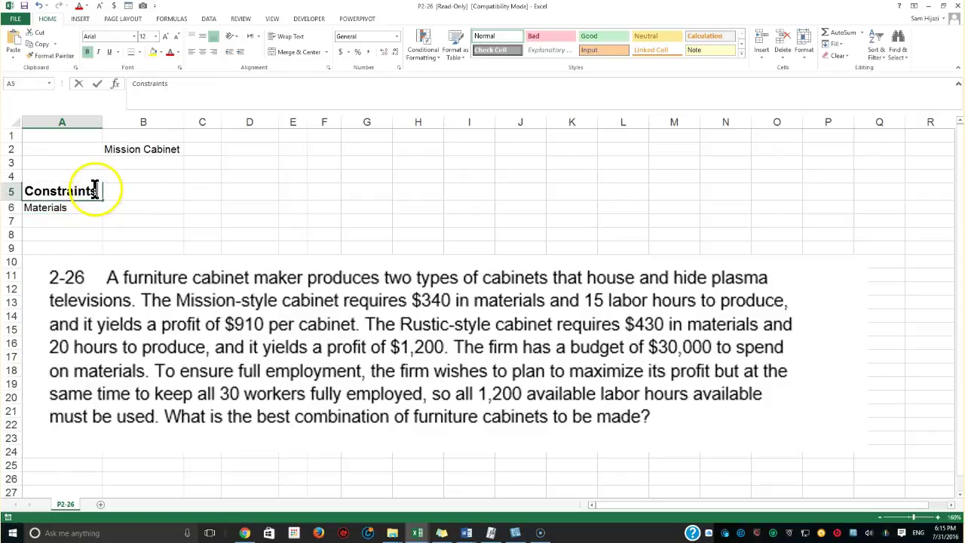
{"action": "type", "text": ":"}
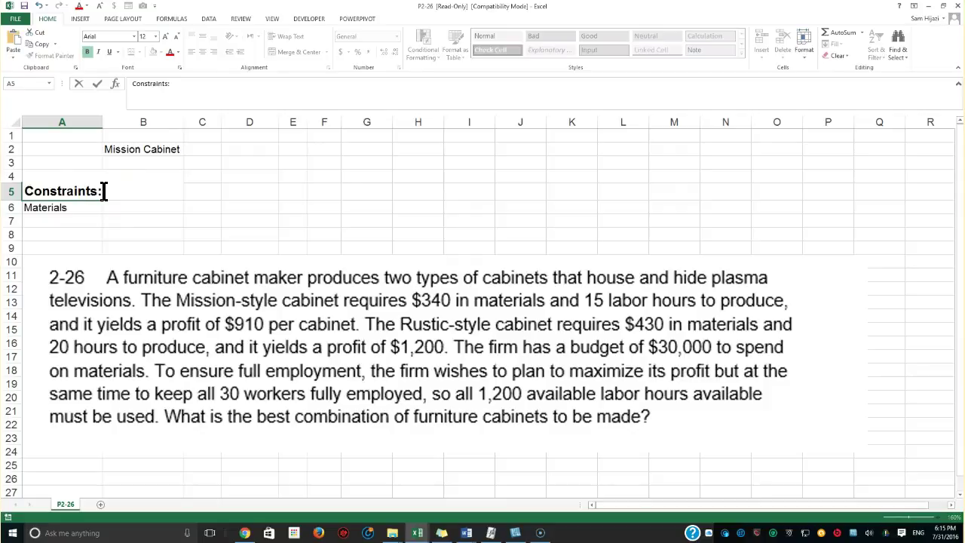
Enter the Mission cabinet's material cost of 340 in cell B6.
{"action": "left_click", "coordinate": [128, 211]}
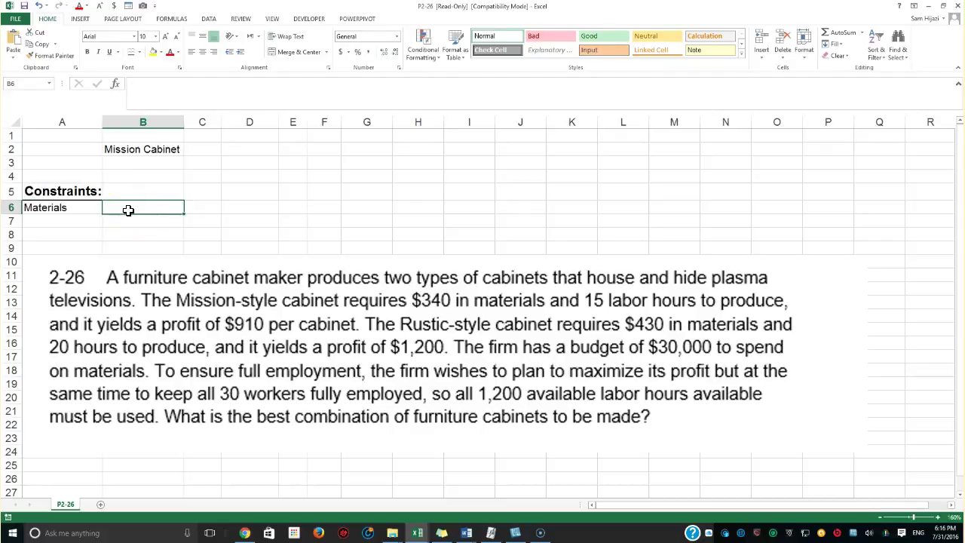
{"action": "type", "text": "340"}
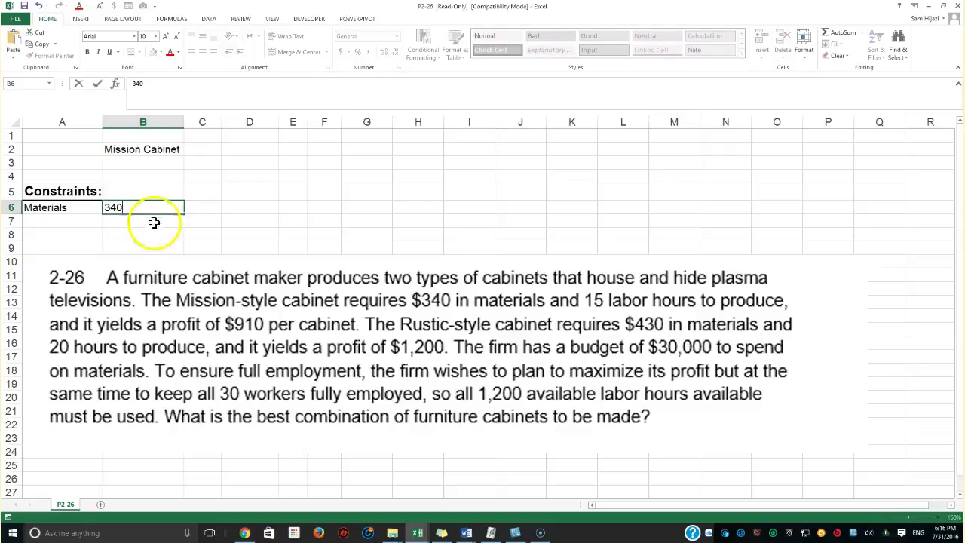
{"action": "left_click", "coordinate": [176, 298]}
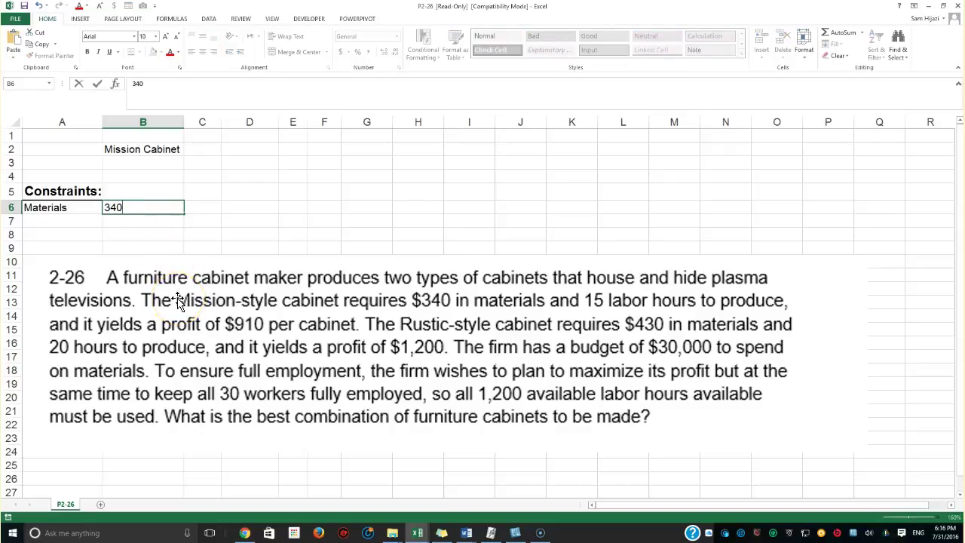
Add a "Labor" row in A7 with 15 hours for the Mission cabinet in B7.
{"action": "left_click", "coordinate": [69, 221]}
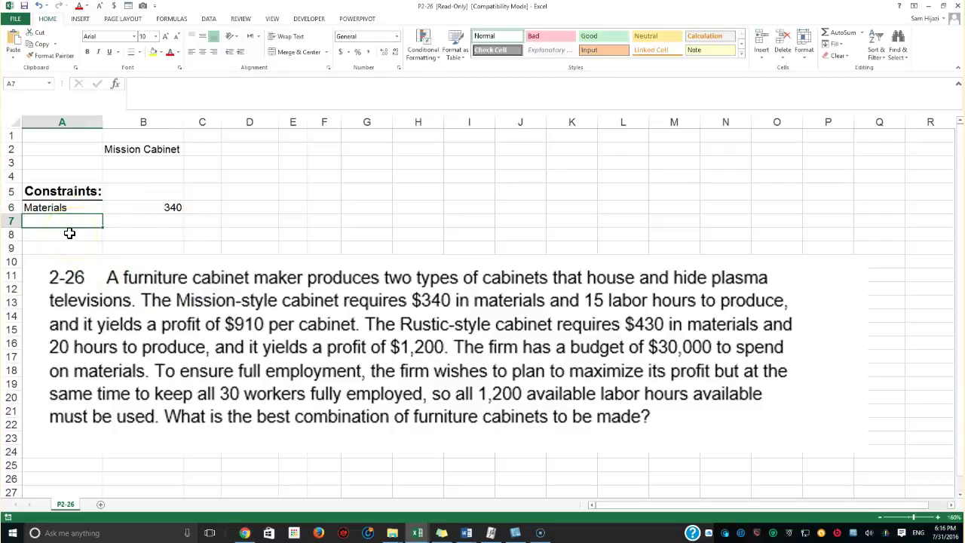
{"action": "type", "text": "Labor"}
{"action": "key", "text": "Tab"}
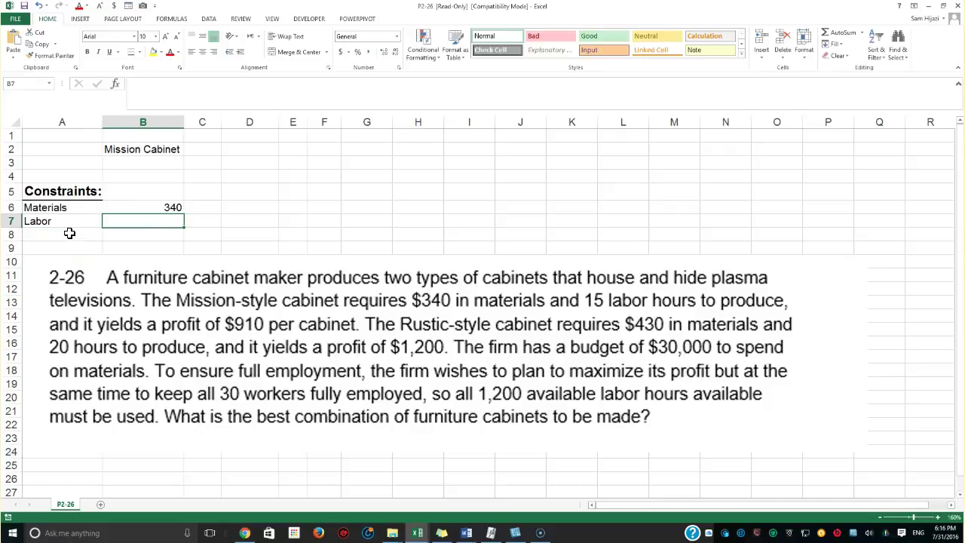
{"action": "type", "text": "15"}
{"action": "key", "text": "Tab"}
{"action": "left_click", "coordinate": [157, 302]}
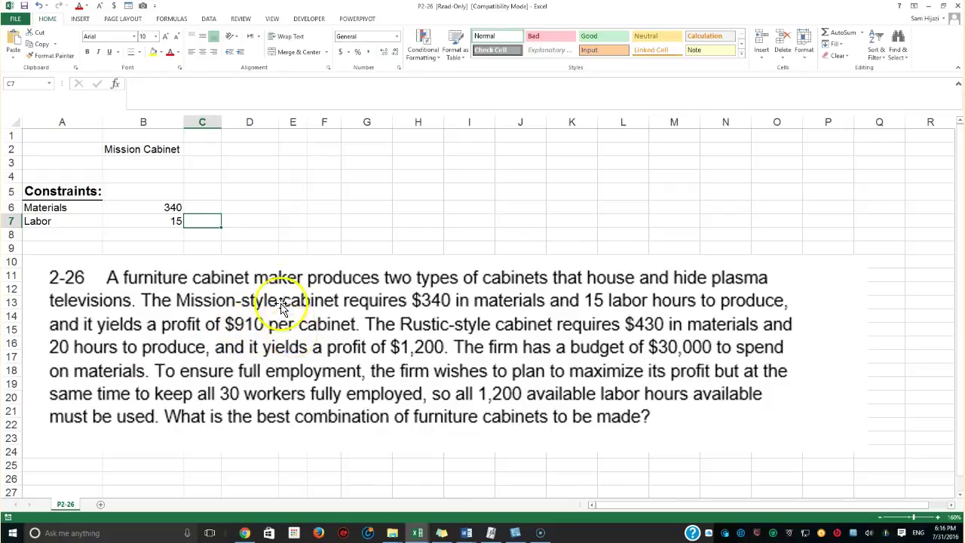
Add a "Profit" row label in A4 and enter 910 for the Mission cabinet in B4.
{"action": "left_click", "coordinate": [140, 179]}
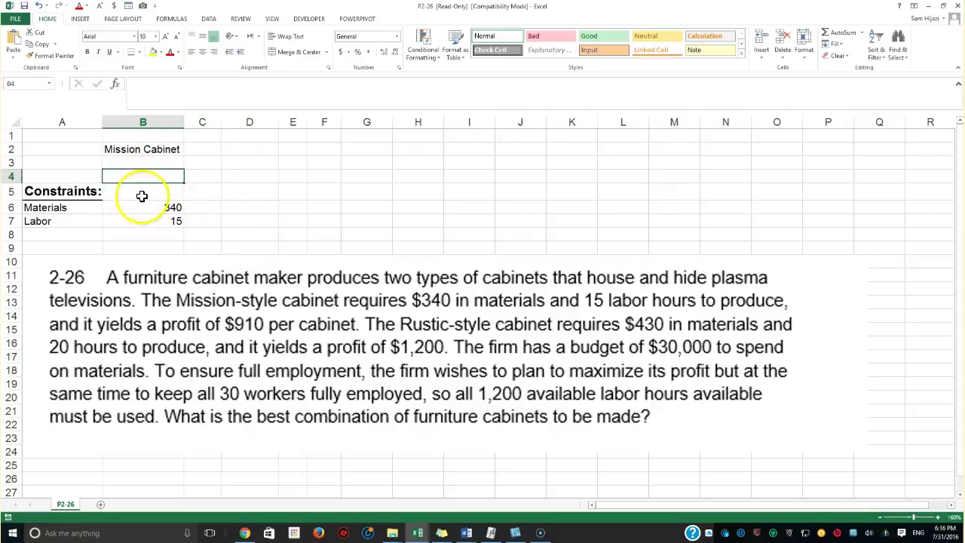
{"action": "left_click", "coordinate": [62, 180]}
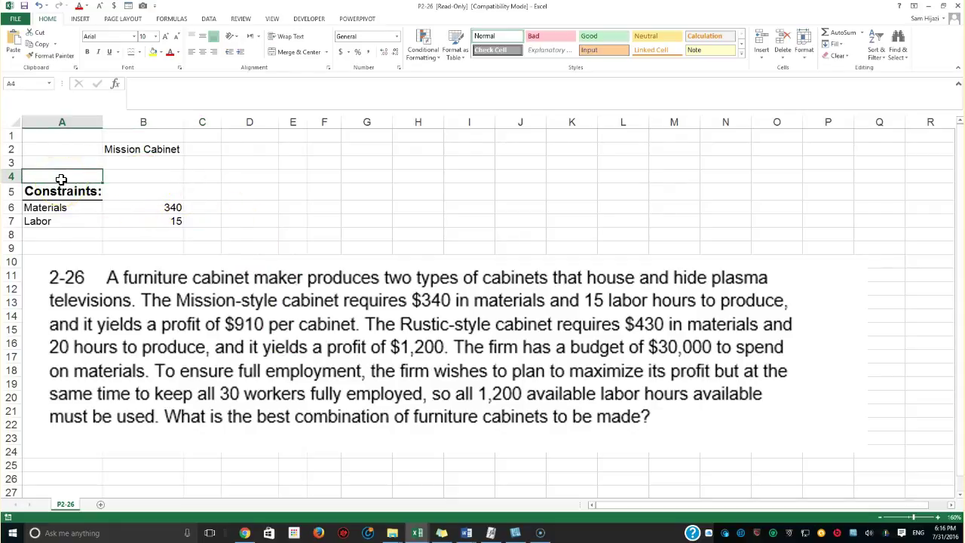
{"action": "type", "text": "Pas"}
{"action": "key", "text": "BackSpace"}
{"action": "key", "text": "BackSpace"}
{"action": "type", "text": "eo"}
{"action": "key", "text": "BackSpace"}
{"action": "key", "text": "BackSpace"}
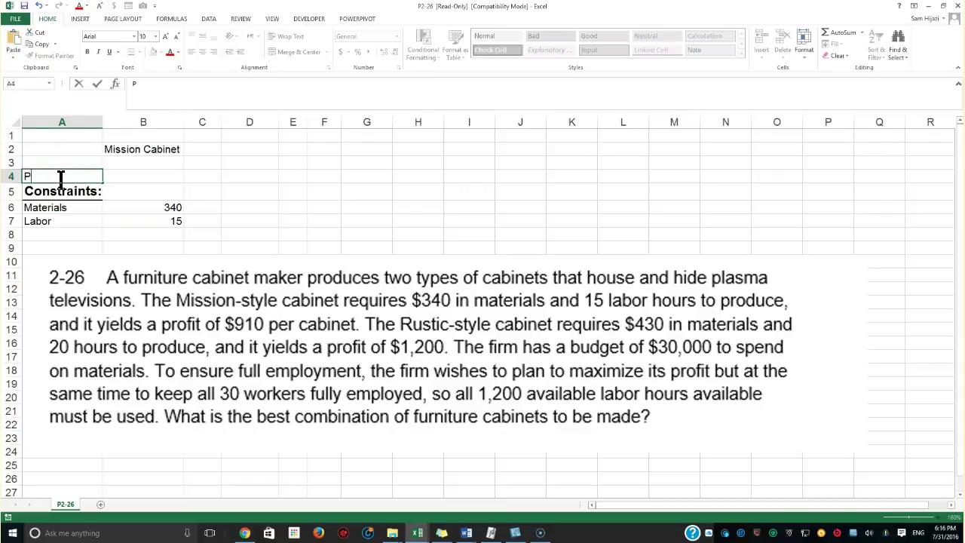
{"action": "type", "text": "a"}
{"action": "key", "text": "BackSpace"}
{"action": "type", "text": "rofit"}
{"action": "key", "text": "Tab"}
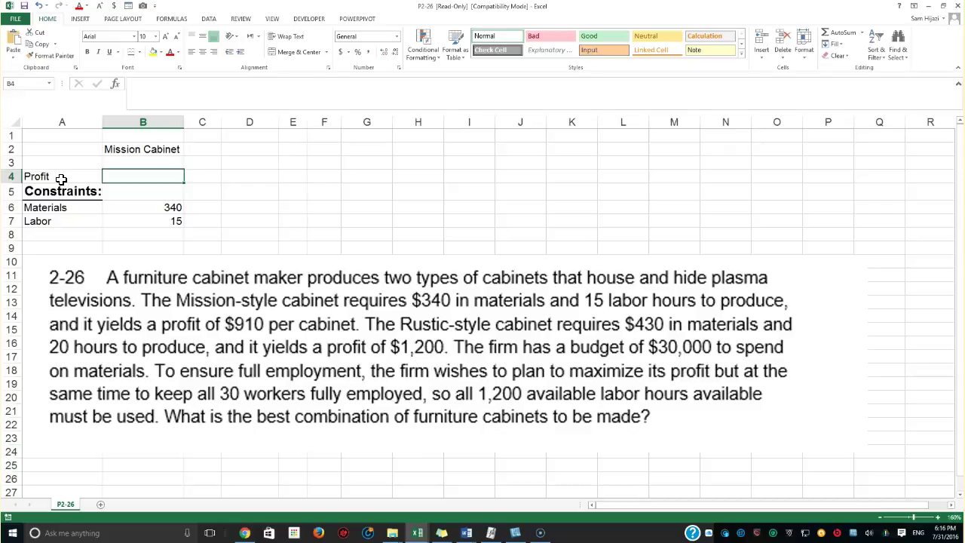
{"action": "type", "text": "910"}
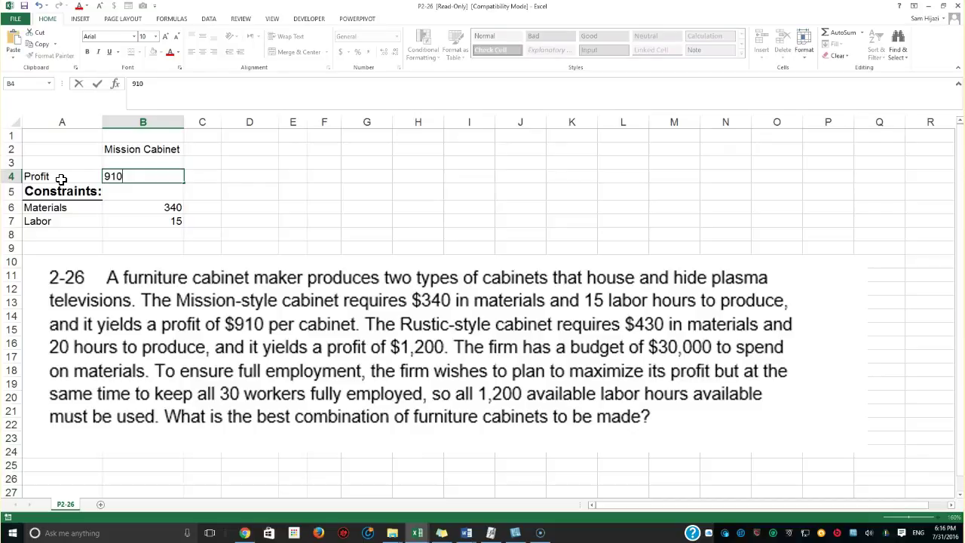
{"action": "key", "text": "Tab"}
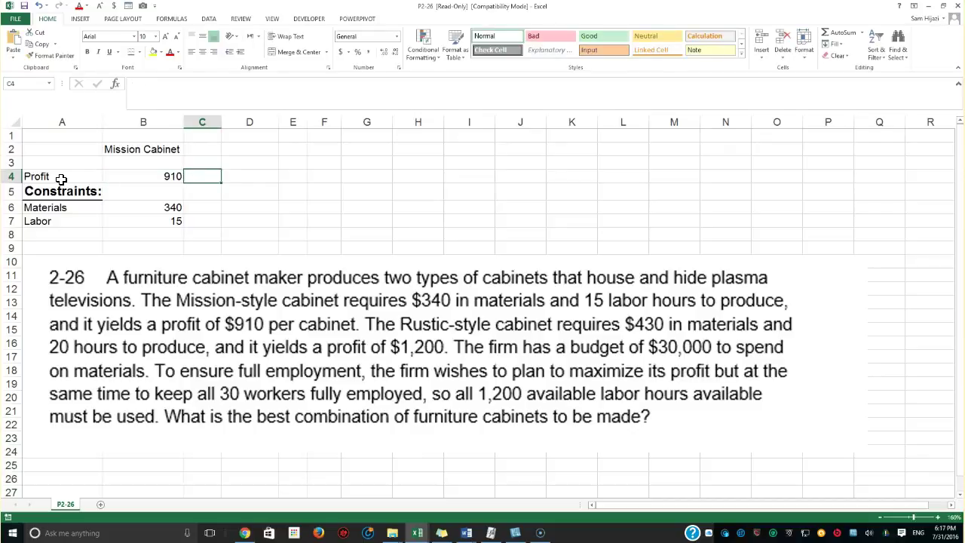
Enter "Rustic" as the second cabinet's column heading in cell C2.
{"action": "left_click", "coordinate": [205, 150]}
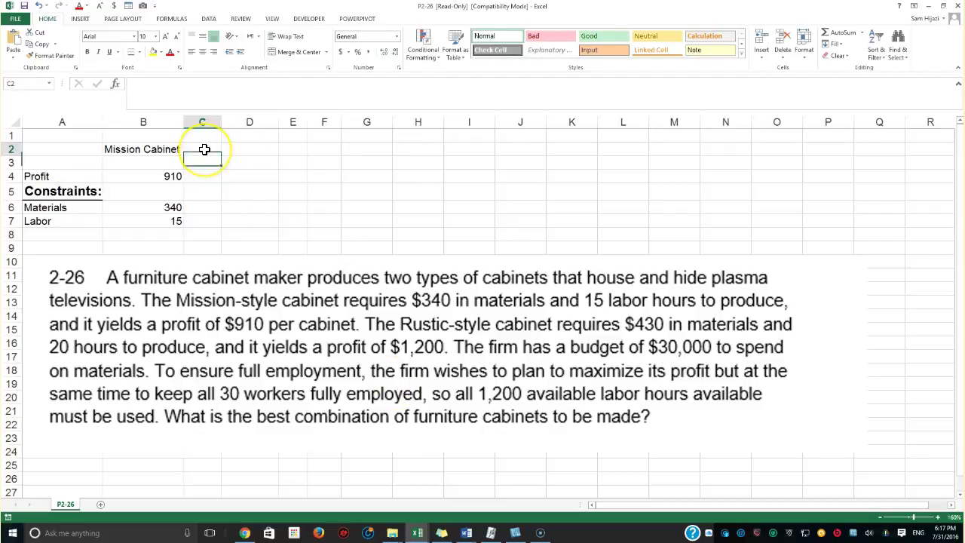
{"action": "type", "text": "Rustic"}
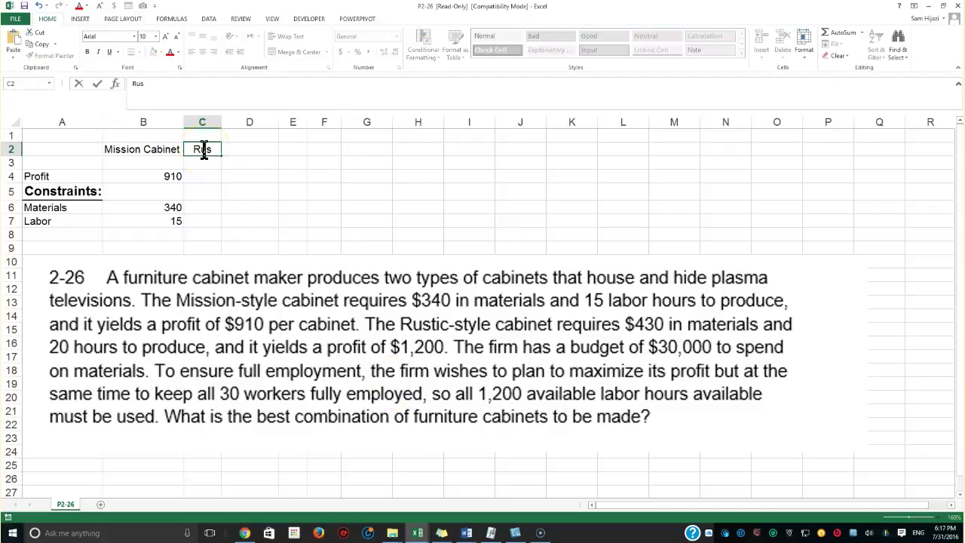
{"action": "key", "text": "Return"}
Enter the Rustic cabinet's material cost of 430 in cell C6 and its 20 labor hours in C7.
{"action": "key", "text": "Return"}
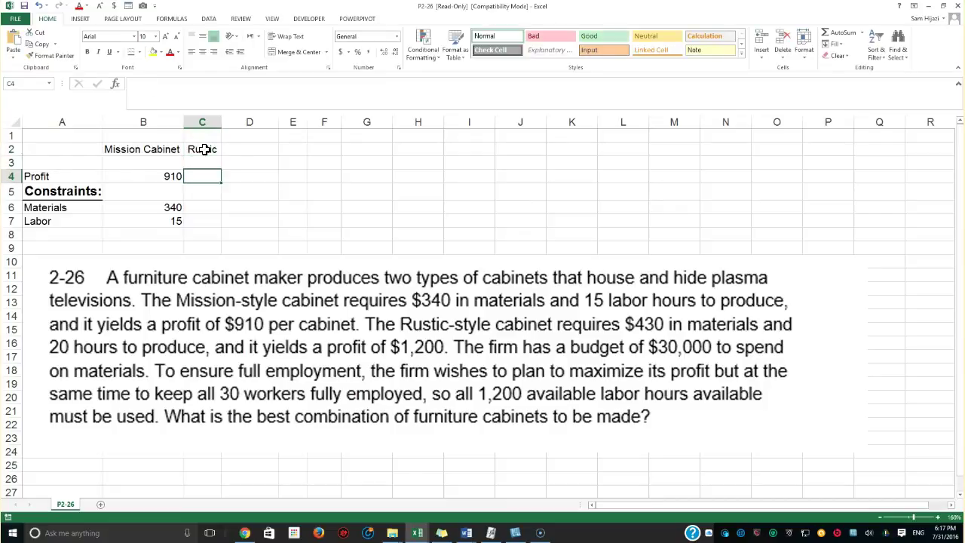
{"action": "key", "text": "Return"}
{"action": "key", "text": "Return"}
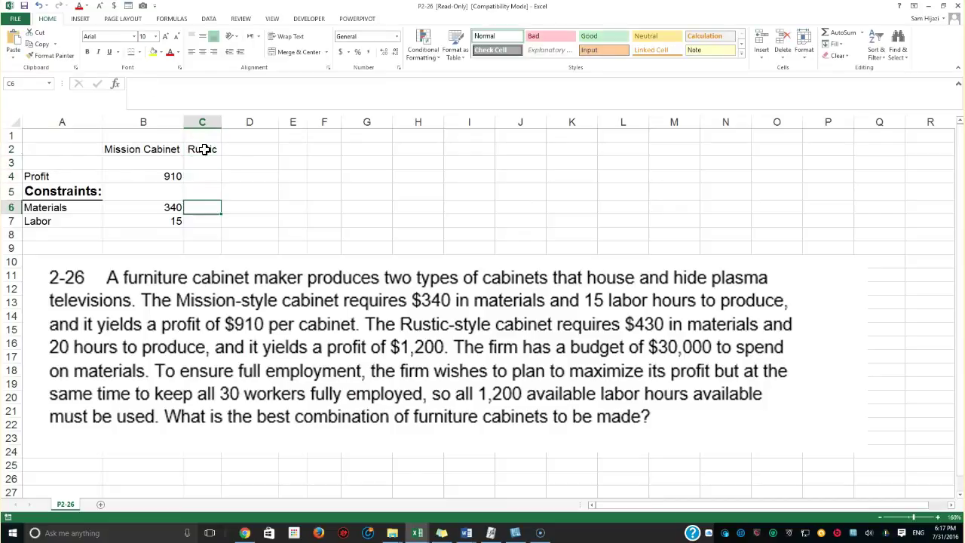
{"action": "type", "text": "430"}
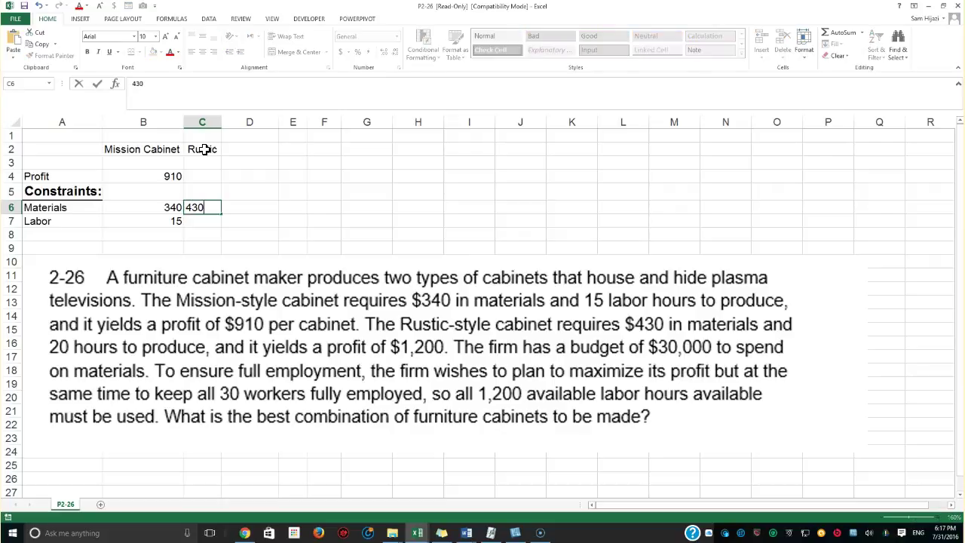
{"action": "key", "text": "Return"}
{"action": "type", "text": "20"}
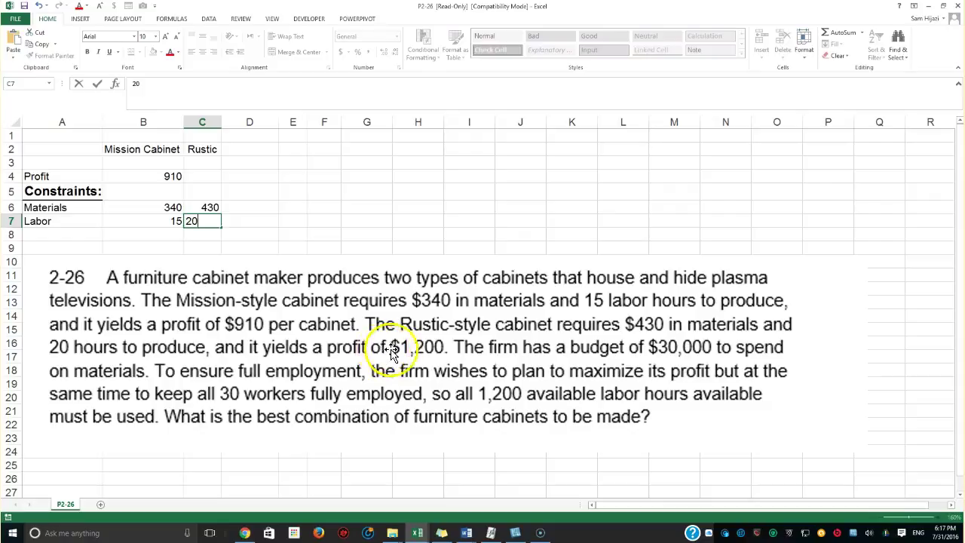
Enter the Rustic cabinet's profit of 1200 in cell C4.
{"action": "left_click", "coordinate": [422, 353]}
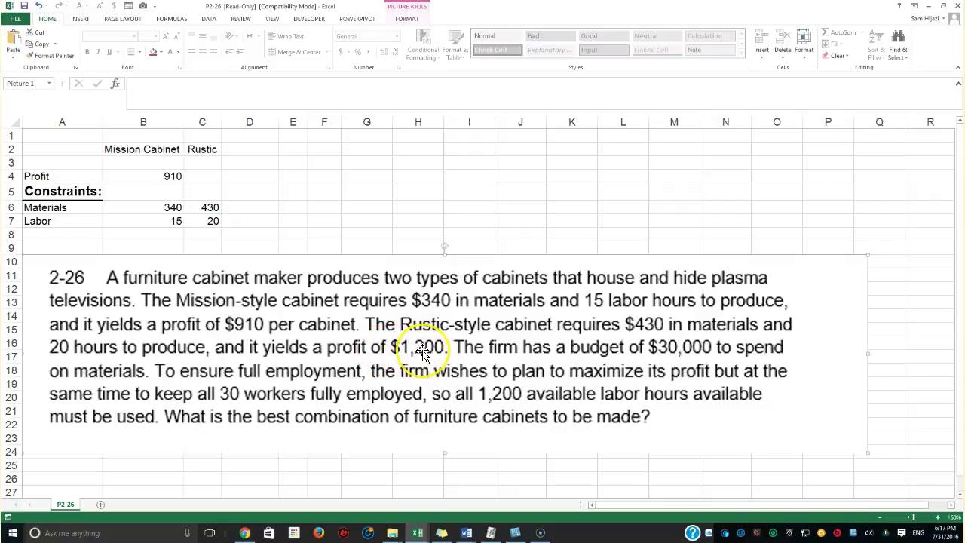
{"action": "left_click", "coordinate": [201, 175]}
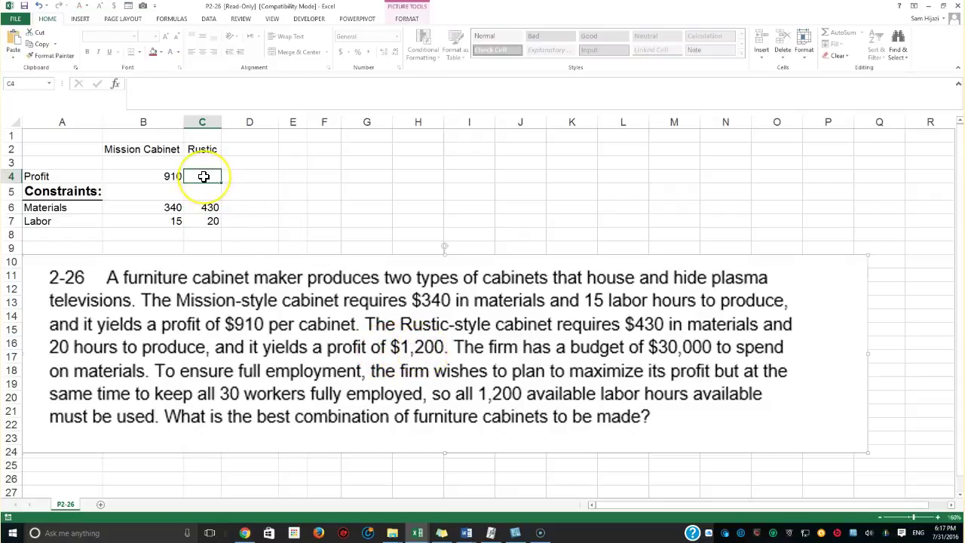
{"action": "type", "text": "1200"}
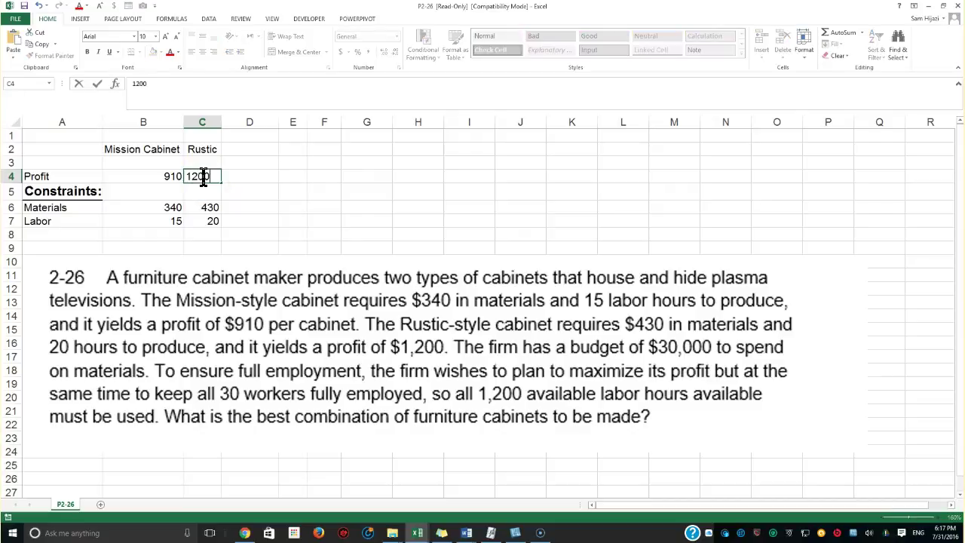
{"action": "key", "text": "Tab"}
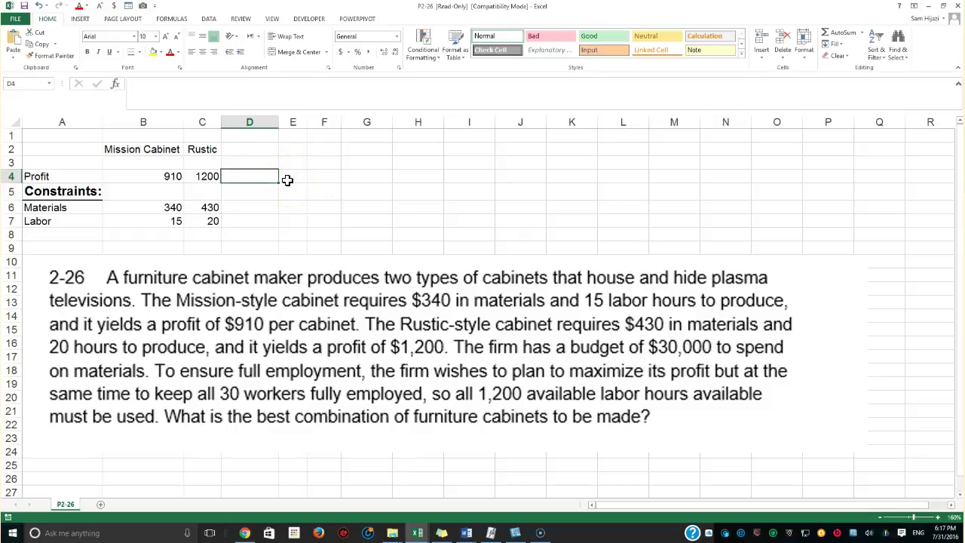
Write the profit expression "910x + 1200 y" as text in cell E4.
{"action": "left_click", "coordinate": [288, 180]}
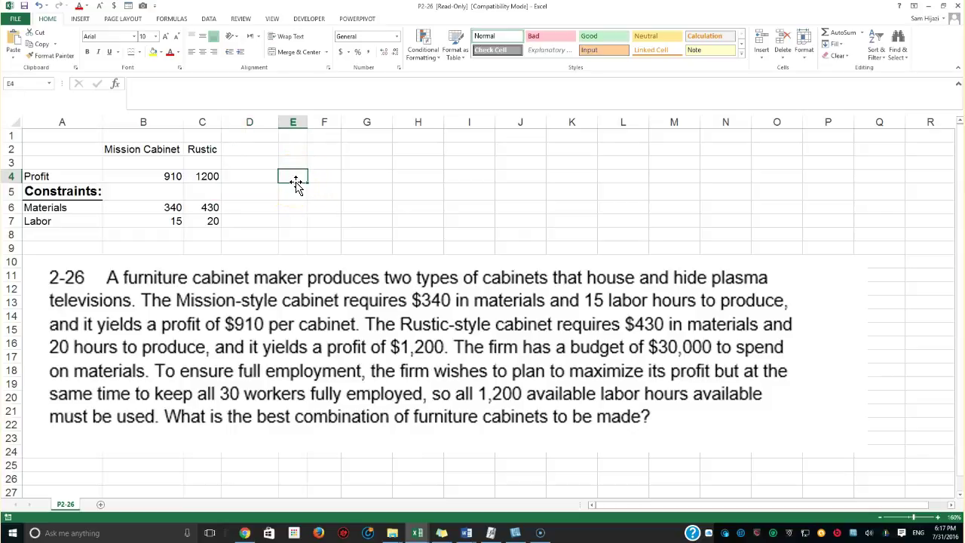
{"action": "type", "text": "910"}
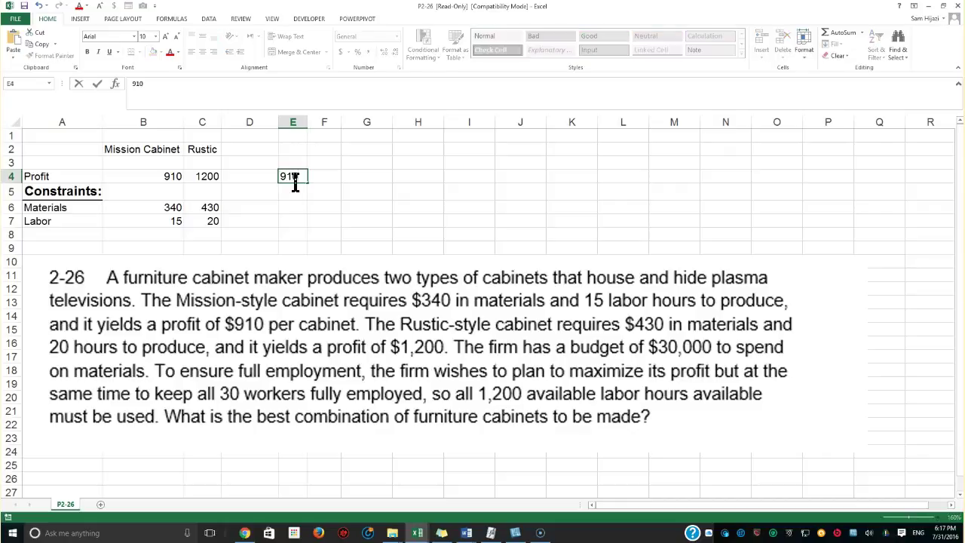
{"action": "type", "text": "x + 1200 y"}
{"action": "key", "text": "Return"}
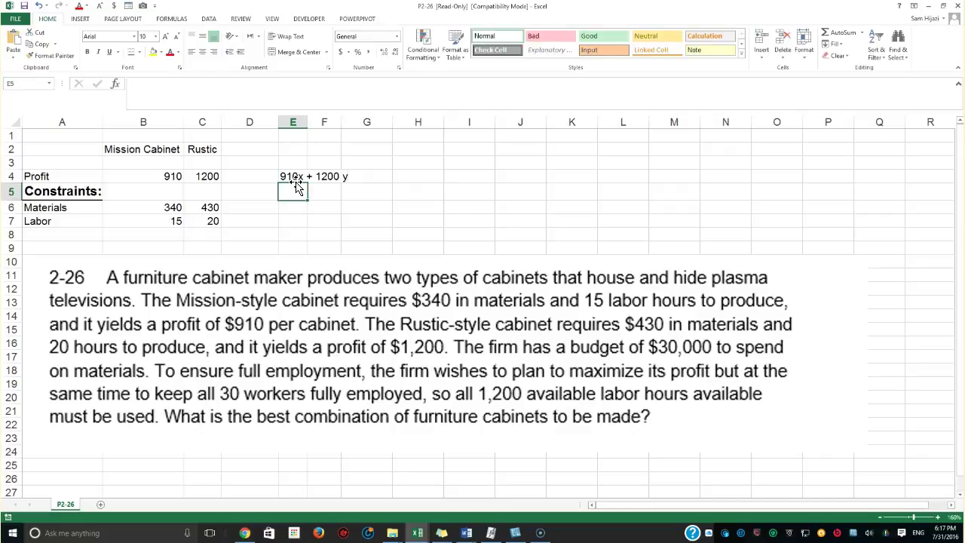
{"action": "left_click", "coordinate": [136, 148]}
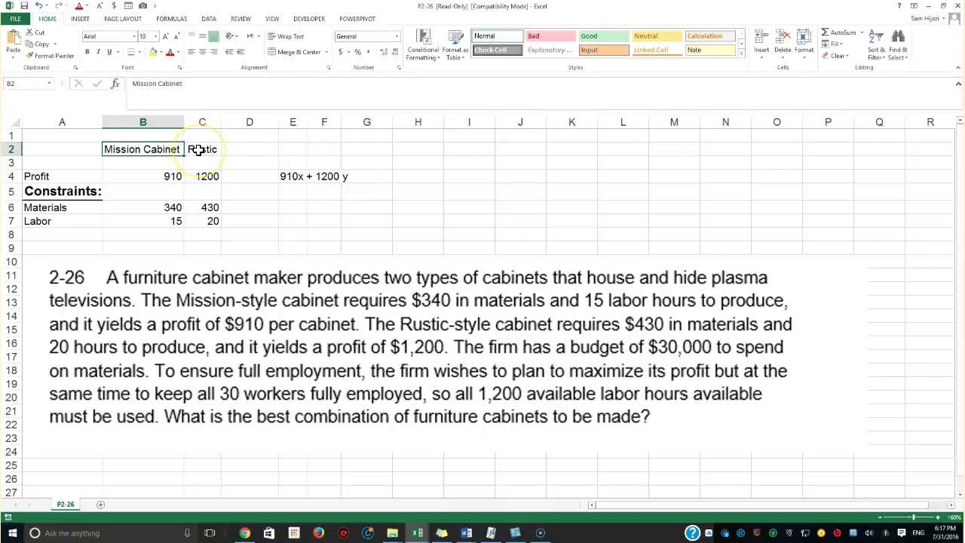
{"action": "left_click", "coordinate": [173, 207]}
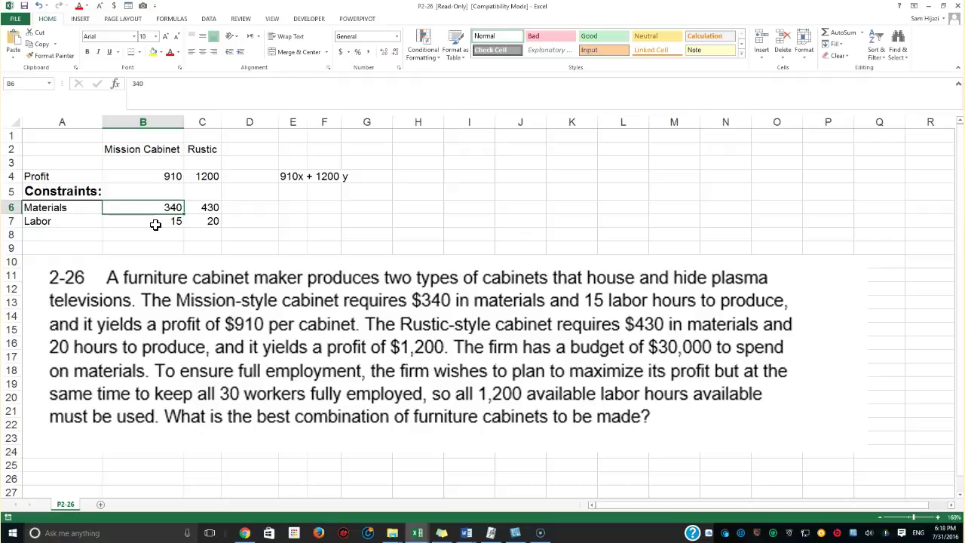
{"action": "left_click", "coordinate": [157, 224]}
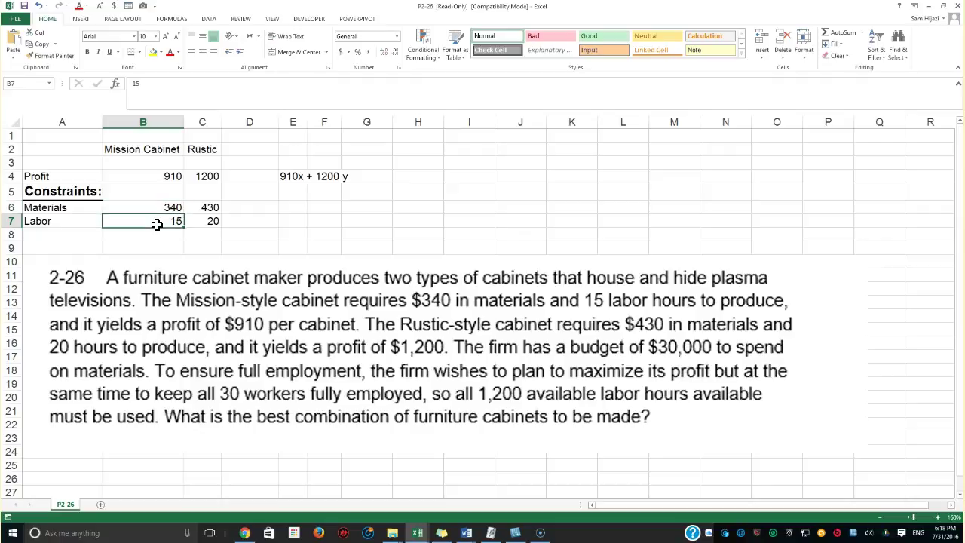
{"action": "left_click", "coordinate": [200, 210]}
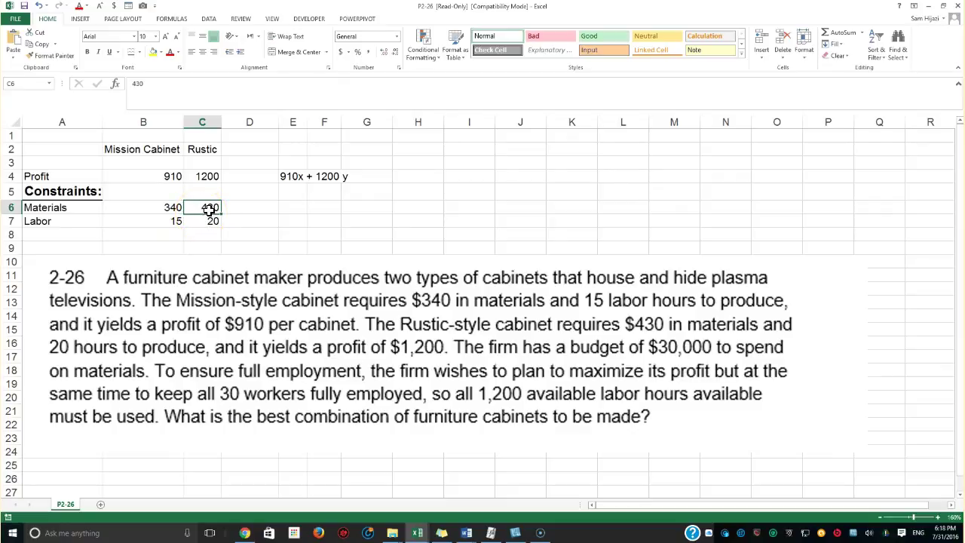
{"action": "left_click", "coordinate": [210, 208]}
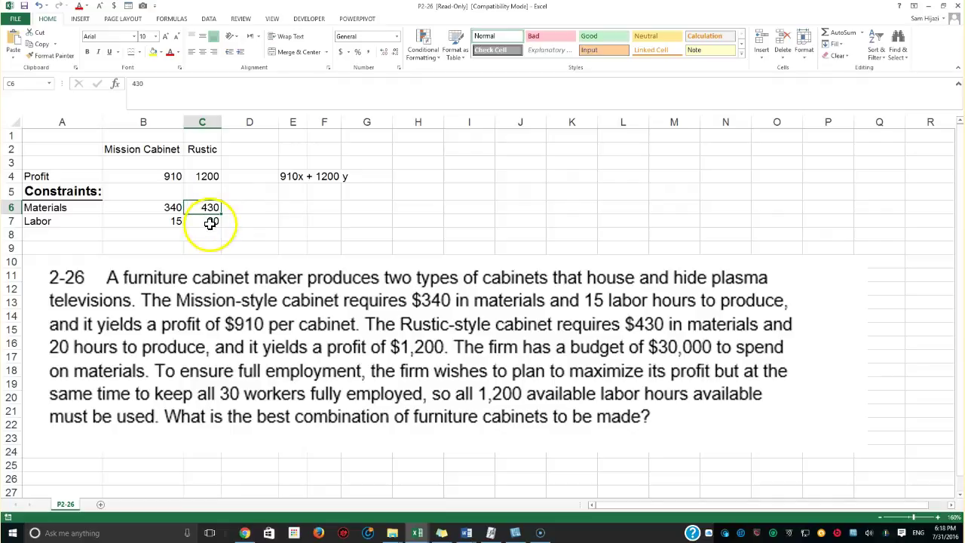
{"action": "left_click", "coordinate": [209, 178]}
Apply the Accounting dollar format to the profit values in B4:C4 and the material costs in B6:C6.
{"action": "left_click_drag", "start_coordinate": [165, 177], "coordinate": [198, 176]}
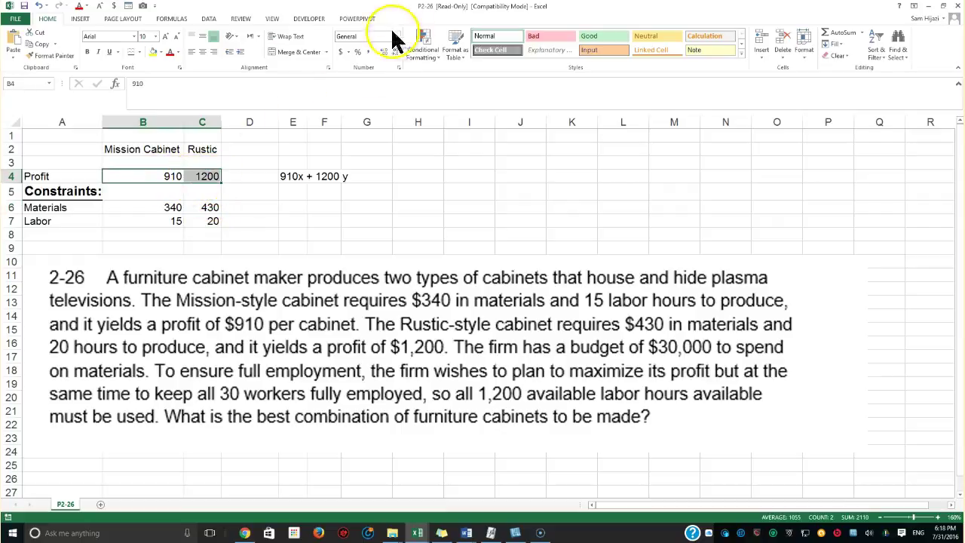
{"action": "left_click", "coordinate": [340, 52]}
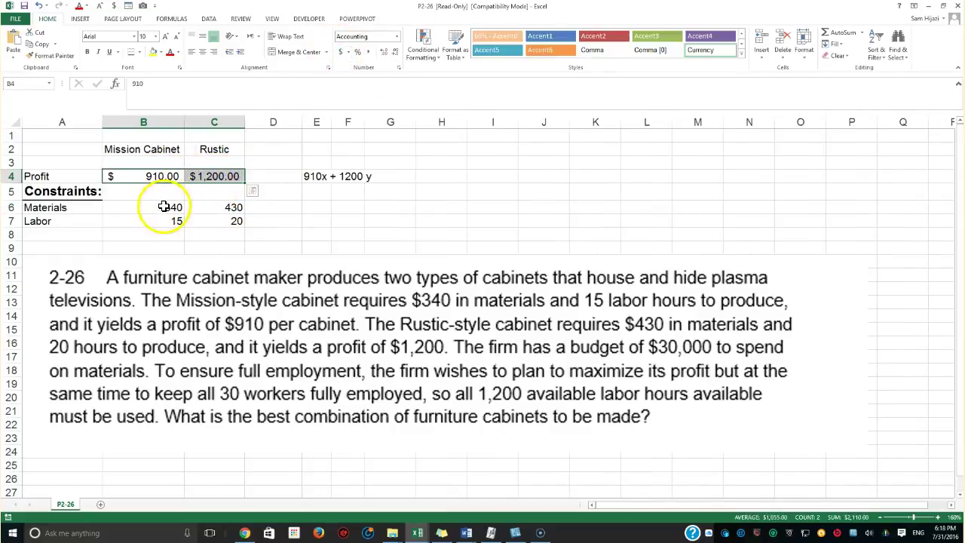
{"action": "left_click_drag", "start_coordinate": [168, 207], "coordinate": [226, 207]}
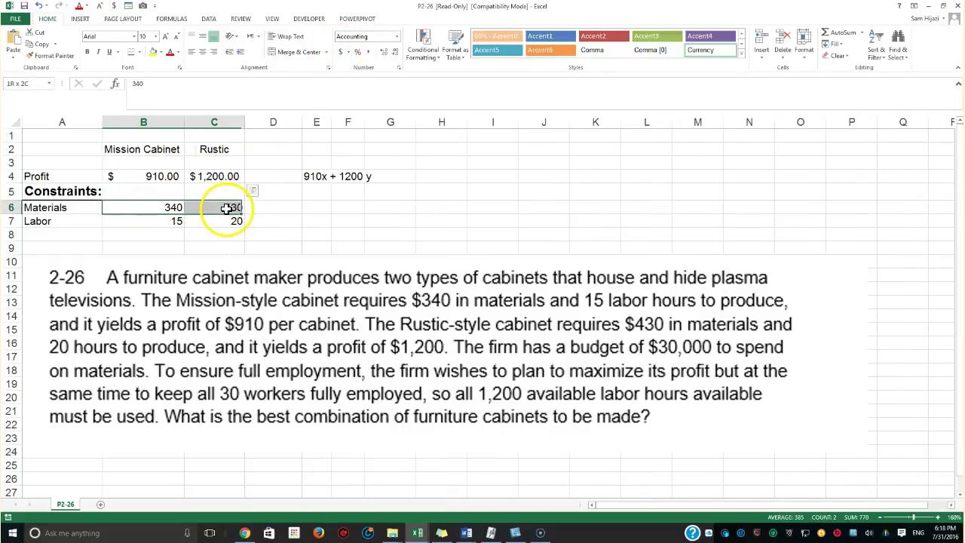
{"action": "left_click", "coordinate": [340, 52]}
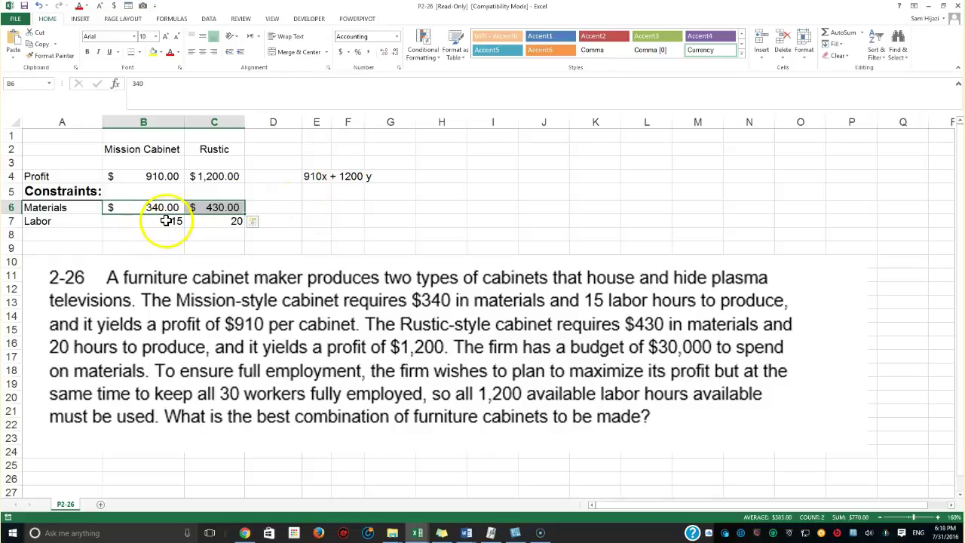
Delete the profit expression from cell E4.
{"action": "left_click", "coordinate": [312, 174]}
{"action": "key", "text": "Delete"}
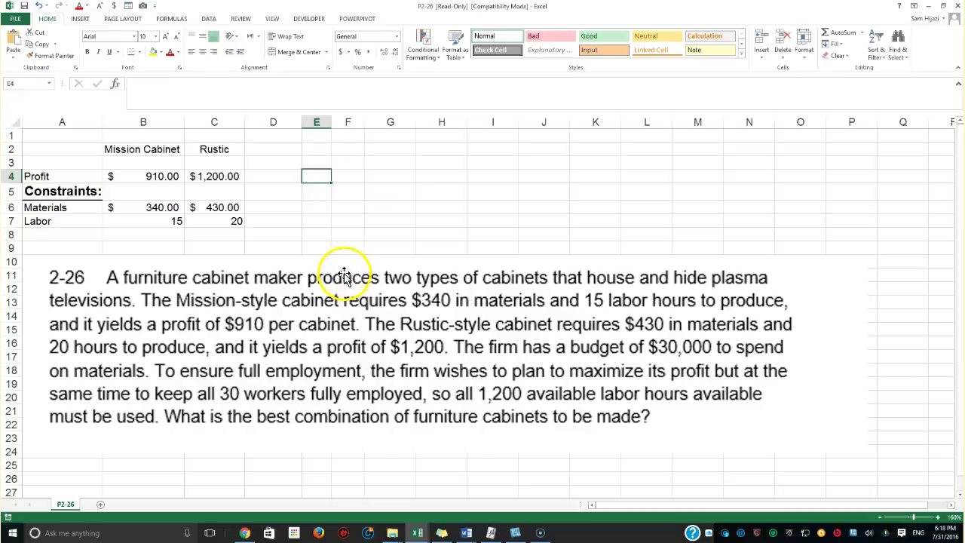
Fill the empty cells B3:C3 beneath the cabinet headings with yellow.
{"action": "left_click_drag", "start_coordinate": [138, 162], "coordinate": [260, 174]}
{"action": "left_click", "coordinate": [153, 51]}
{"action": "left_click_drag", "start_coordinate": [170, 166], "coordinate": [193, 161]}
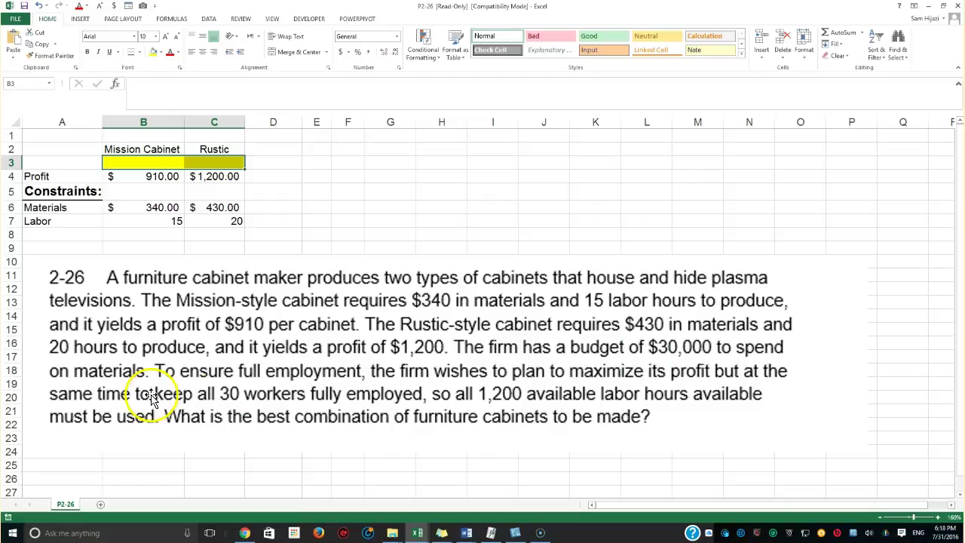
Enter the sign "<=" in cell E6 and 3000 in F6 for the Materials constraint.
{"action": "left_click", "coordinate": [315, 207]}
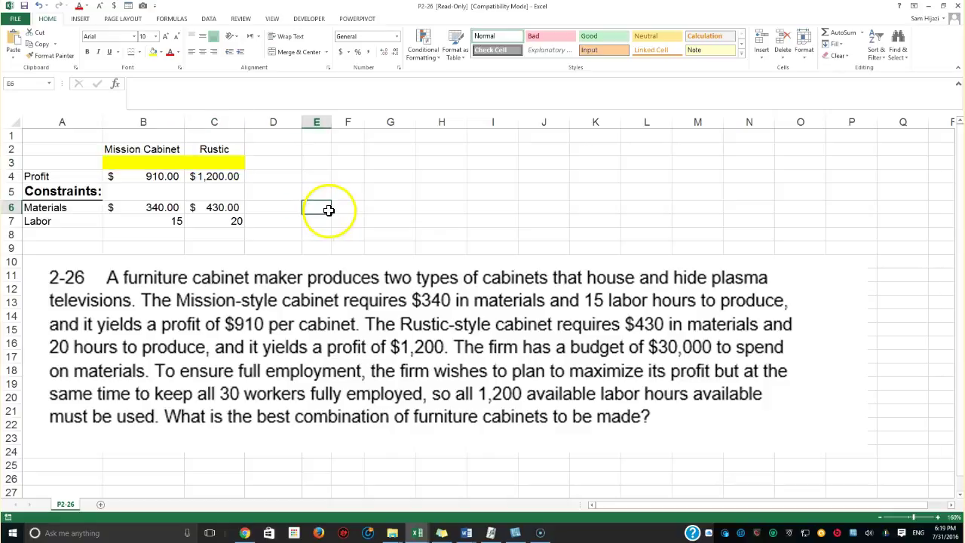
{"action": "type", "text": "<="}
{"action": "key", "text": "Tab"}
{"action": "type", "text": "3000"}
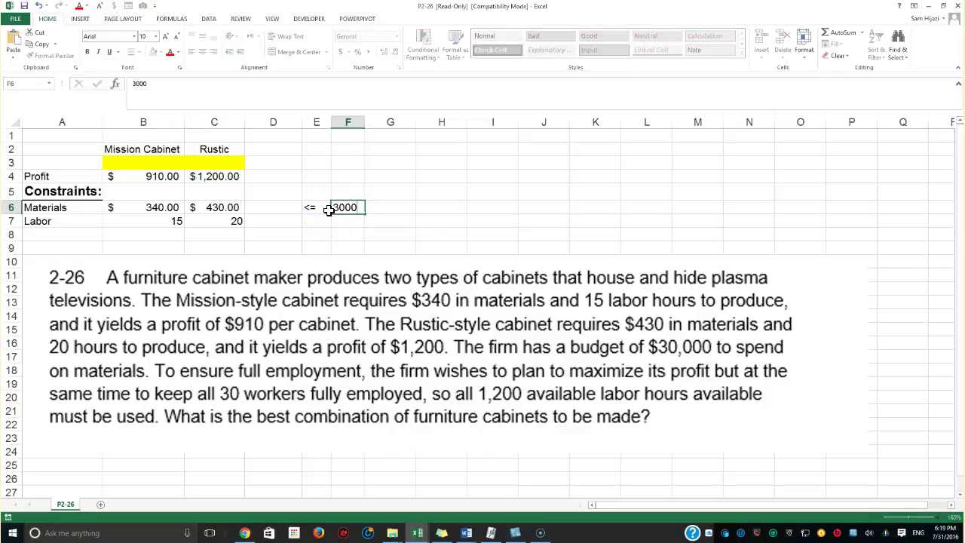
{"action": "key", "text": "Return"}
Fill cells D6:D7 beside the Materials and Labor constraint values with blue.
{"action": "left_click_drag", "start_coordinate": [263, 209], "coordinate": [263, 221]}
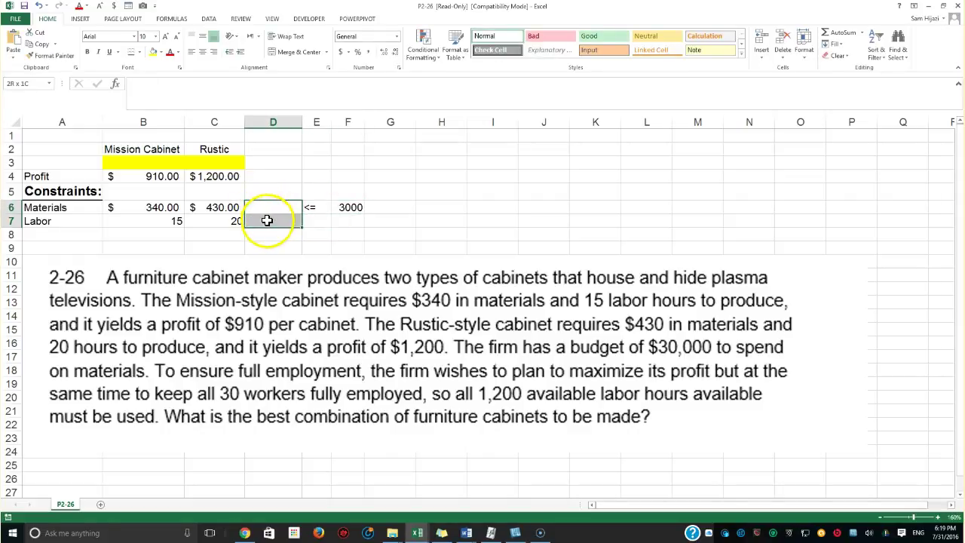
{"action": "left_click", "coordinate": [160, 52]}
{"action": "left_click", "coordinate": [180, 94]}
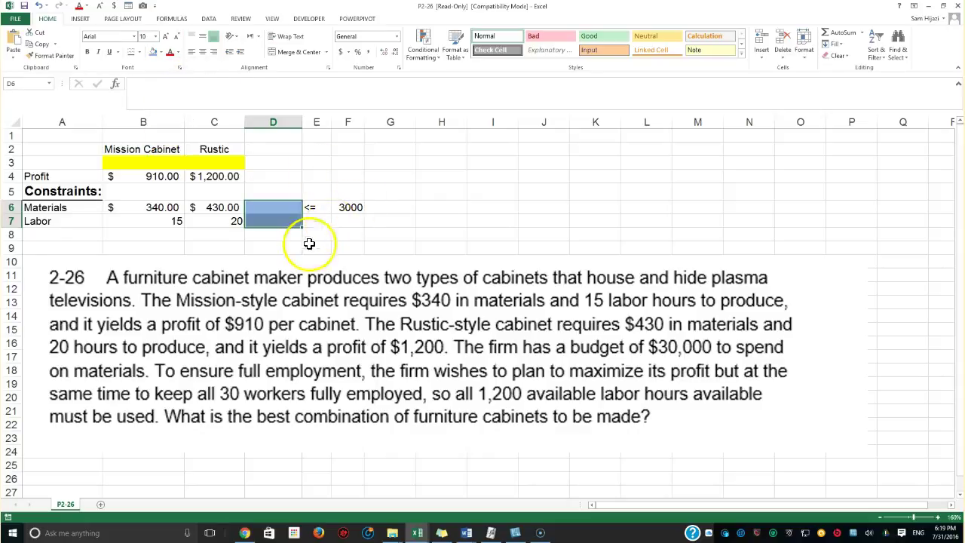
Label the constraint columns "LHS", "Sign" and "RHS" in cells D8, E8 and F8.
{"action": "left_click", "coordinate": [261, 236]}
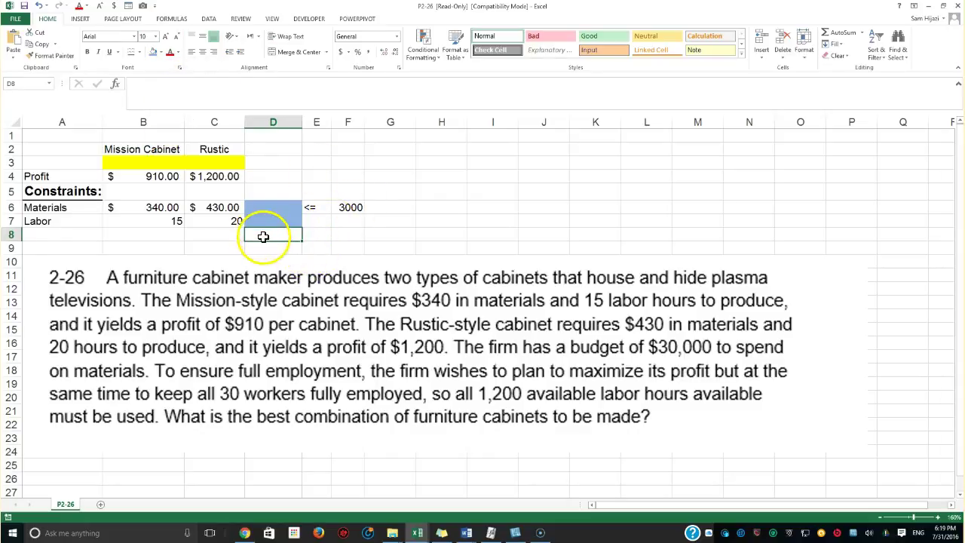
{"action": "type", "text": "L"}
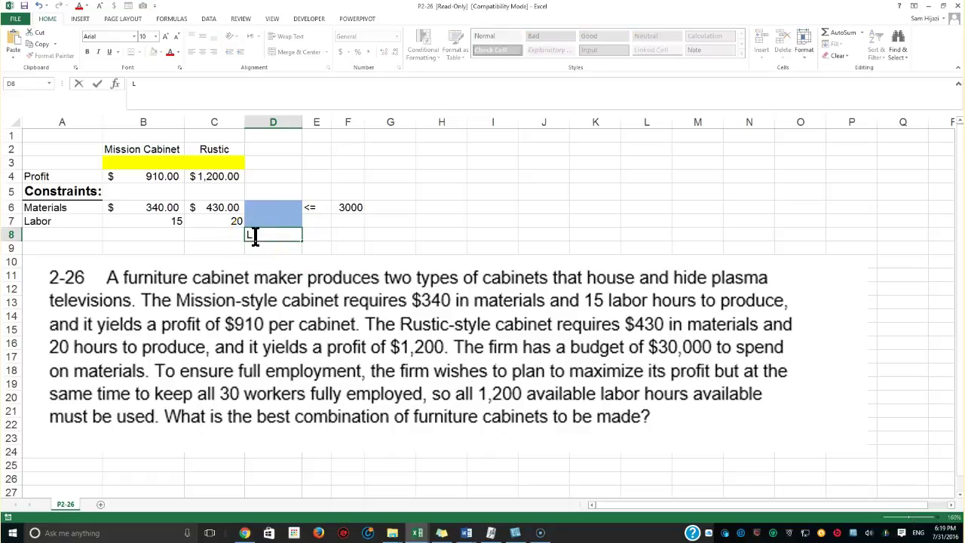
{"action": "type", "text": "HS"}
{"action": "key", "text": "Tab"}
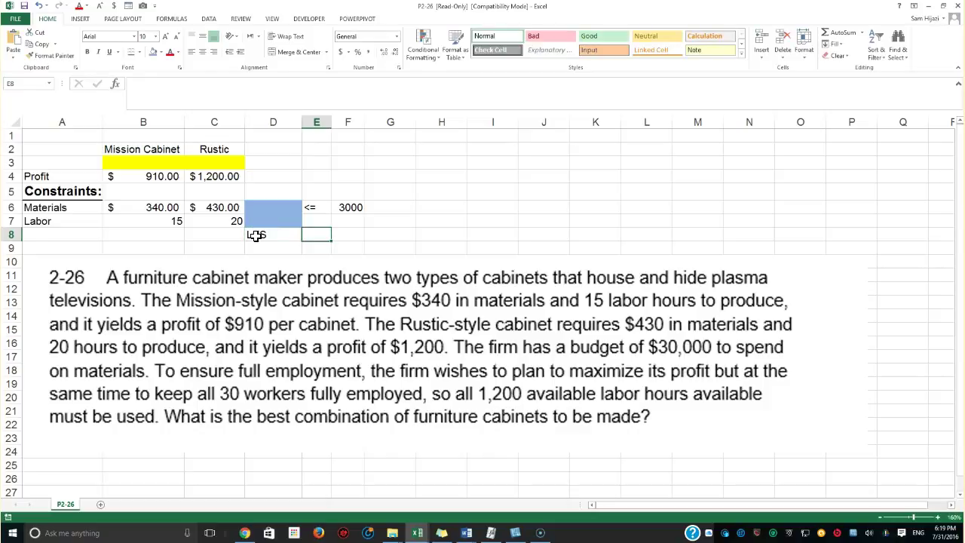
{"action": "type", "text": "Sign"}
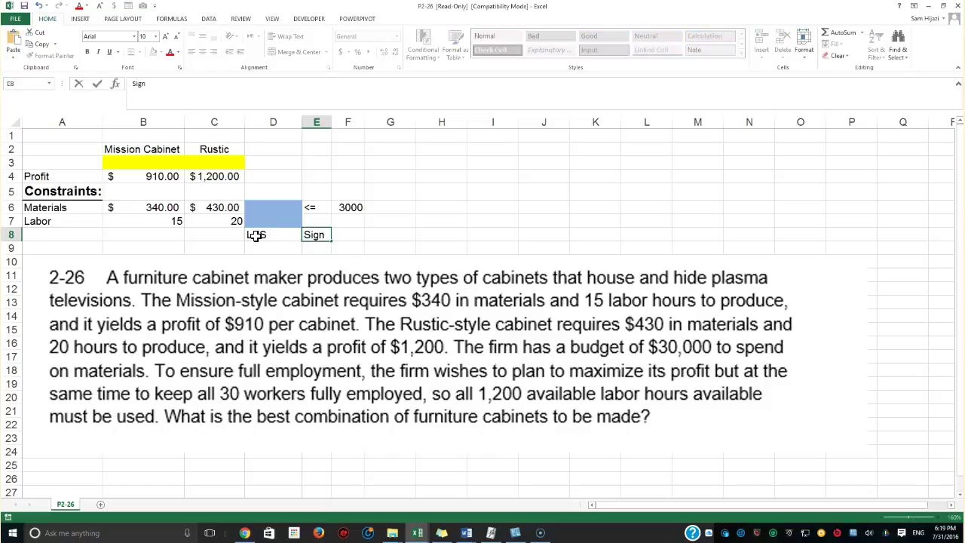
{"action": "key", "text": "Tab"}
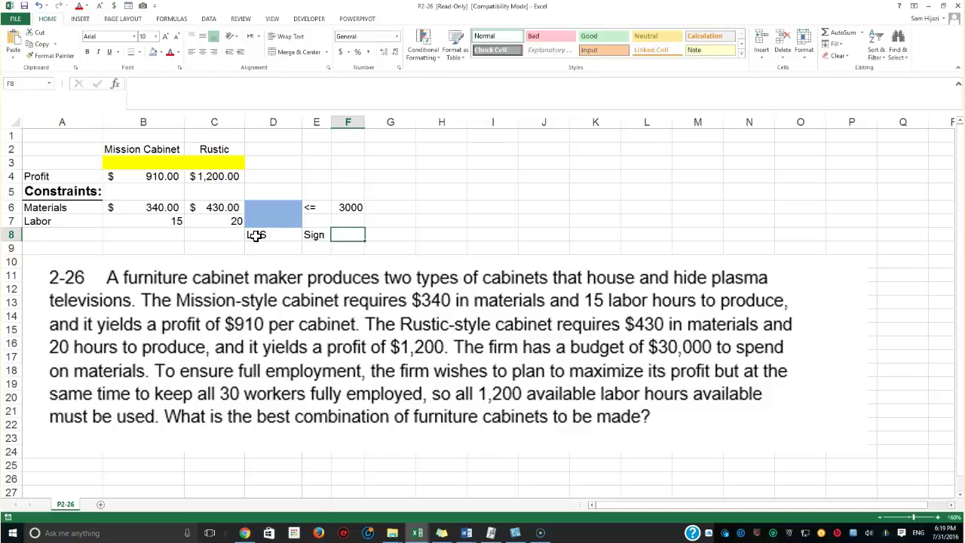
{"action": "type", "text": "R"}
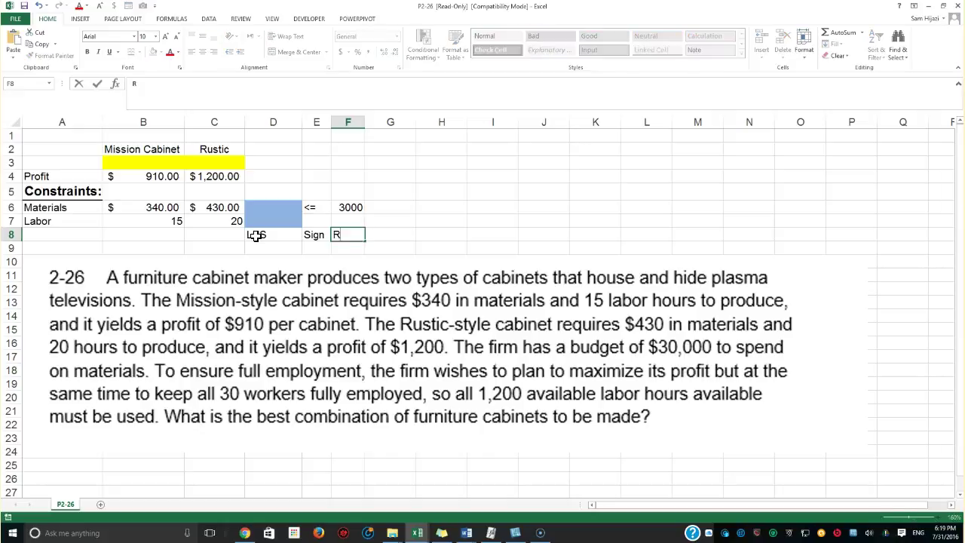
{"action": "type", "text": "HS"}
Correct the Materials budget in cell F6 to 30000.
{"action": "left_click", "coordinate": [347, 207]}
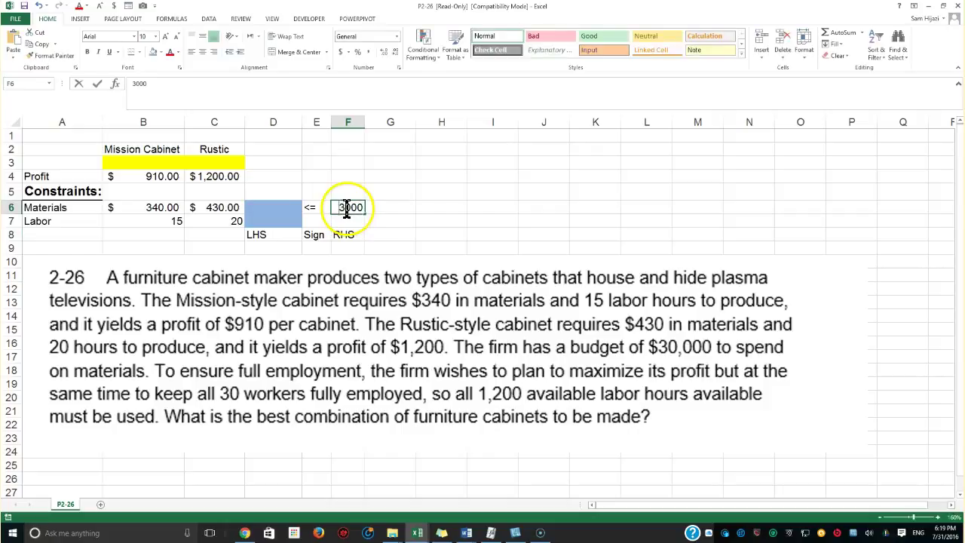
{"action": "type", "text": "0"}
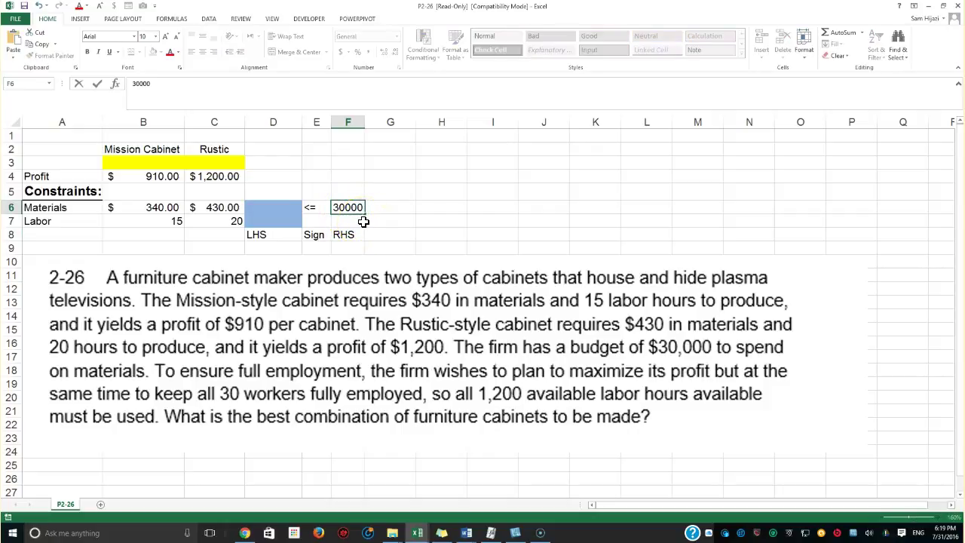
{"action": "key", "text": "Return"}
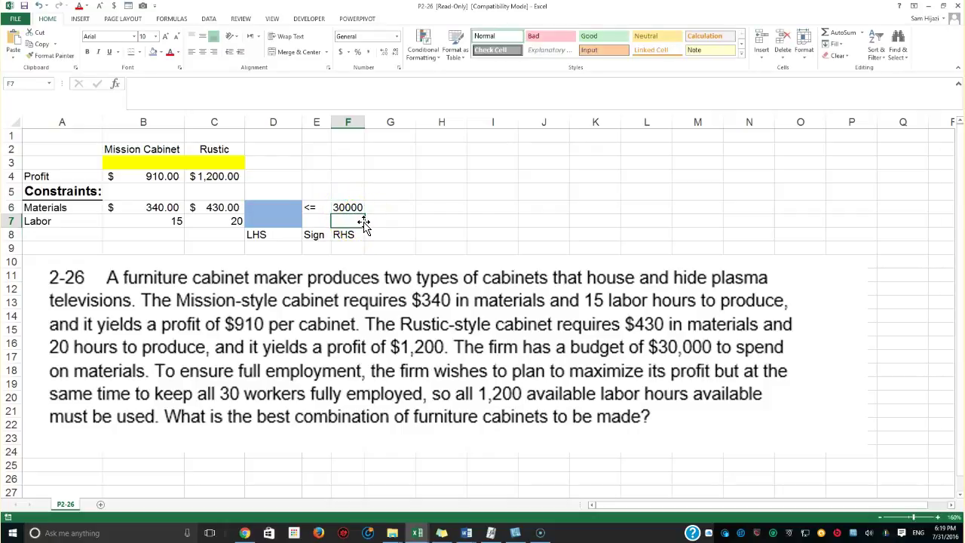
Format the Materials budget in F6 with the dollar accounting format and enter 1200 as the Labor limit in F7.
{"action": "left_click", "coordinate": [354, 209]}
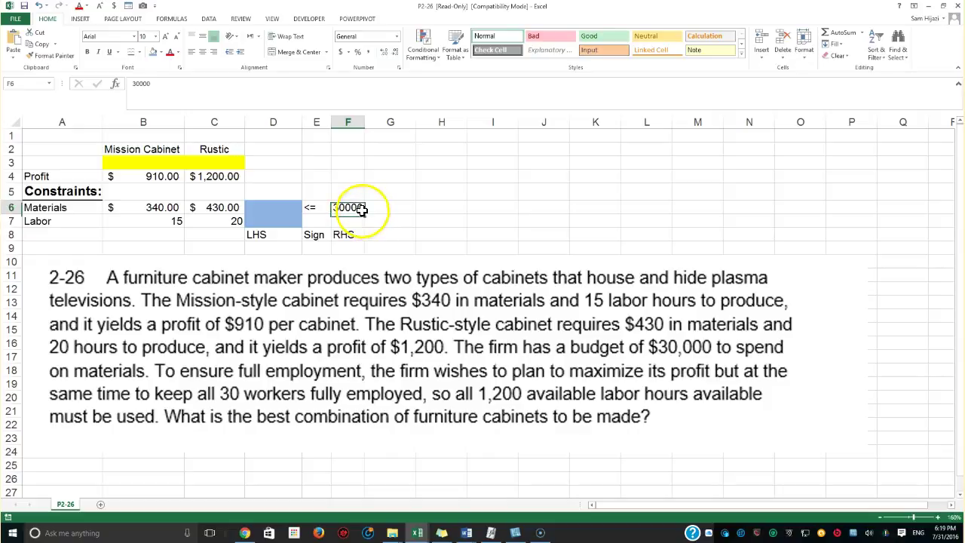
{"action": "left_click", "coordinate": [341, 50]}
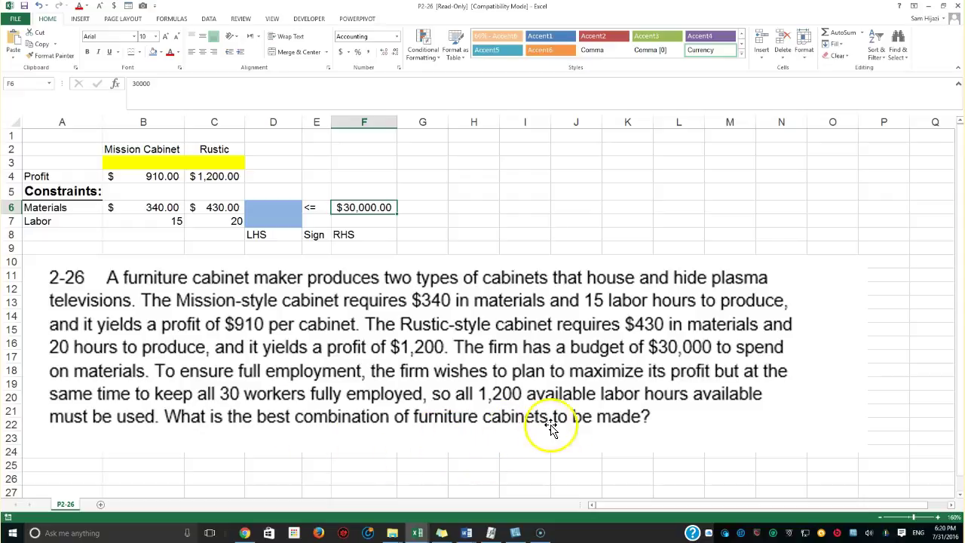
{"action": "left_click", "coordinate": [348, 223]}
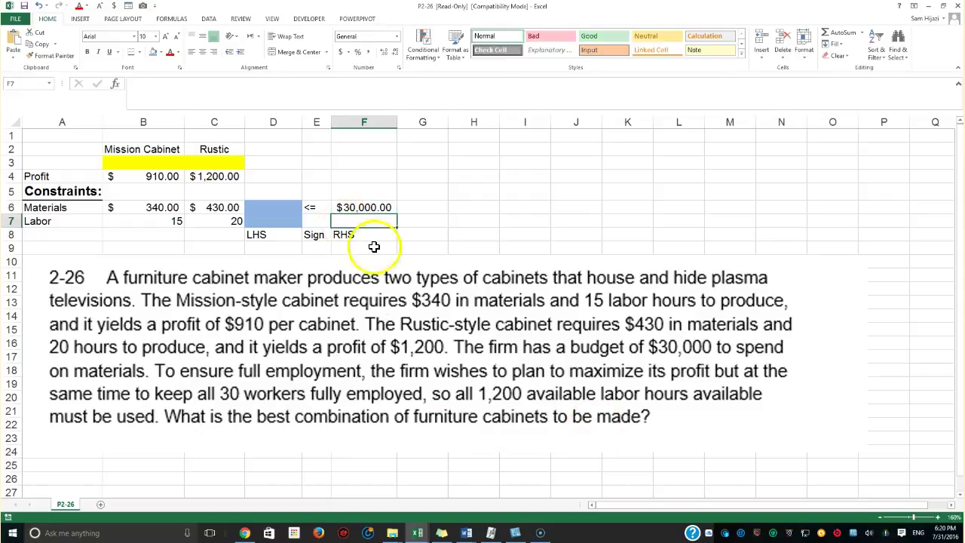
{"action": "type", "text": "12"}
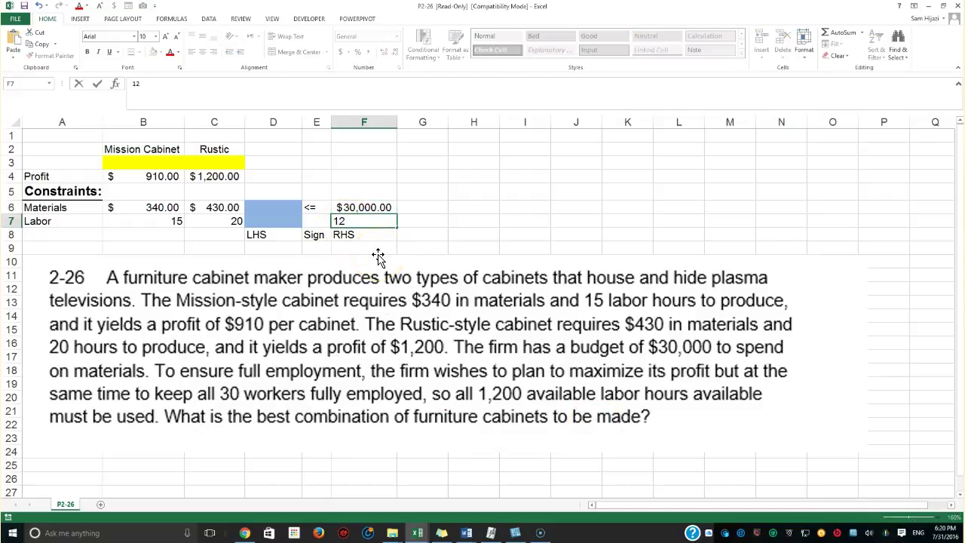
{"action": "type", "text": "00"}
{"action": "key", "text": "Left"}
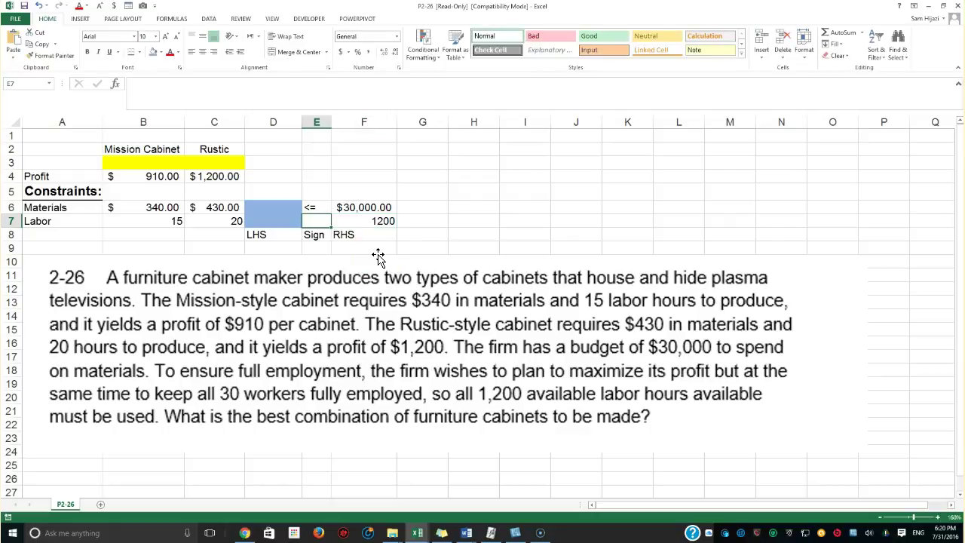
Enter the sign "=" in cell E7 for the Labor constraint.
{"action": "type", "text": "="}
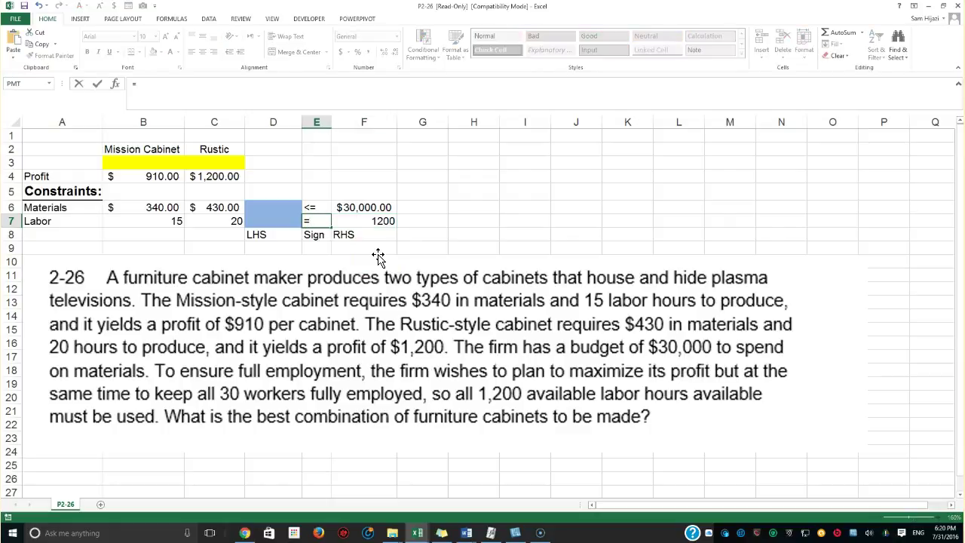
{"action": "left_click", "coordinate": [150, 218]}
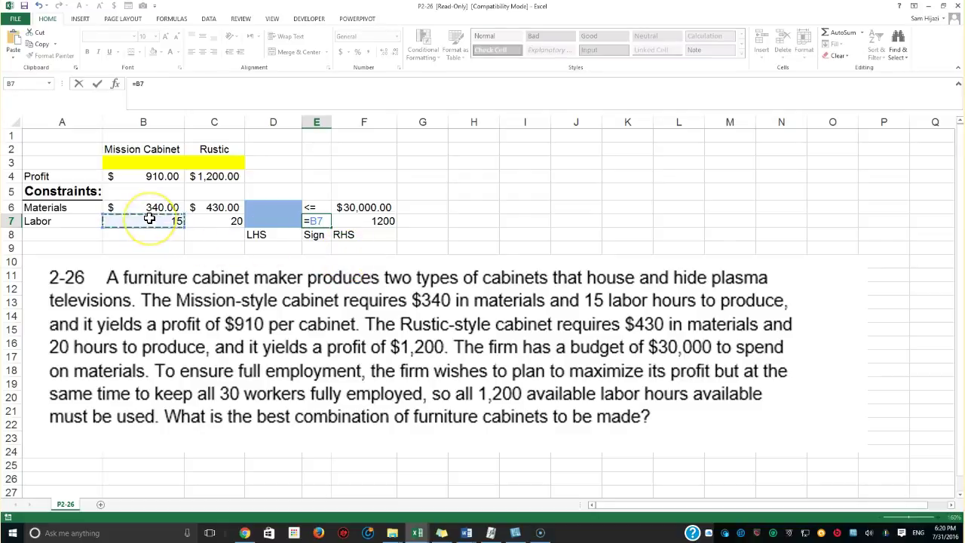
{"action": "key", "text": "BackSpace"}
{"action": "key", "text": "BackSpace"}
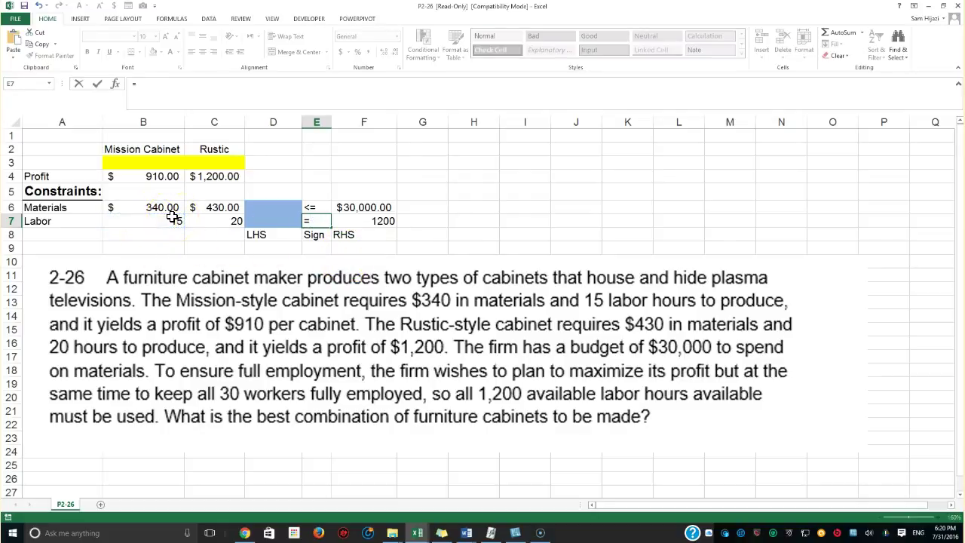
{"action": "key", "text": "Return"}
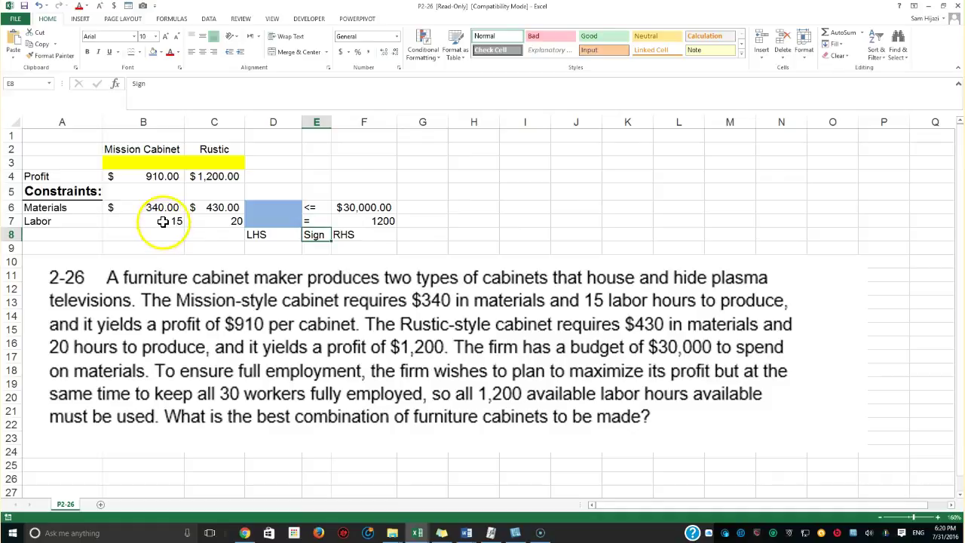
{"action": "left_click", "coordinate": [174, 221]}
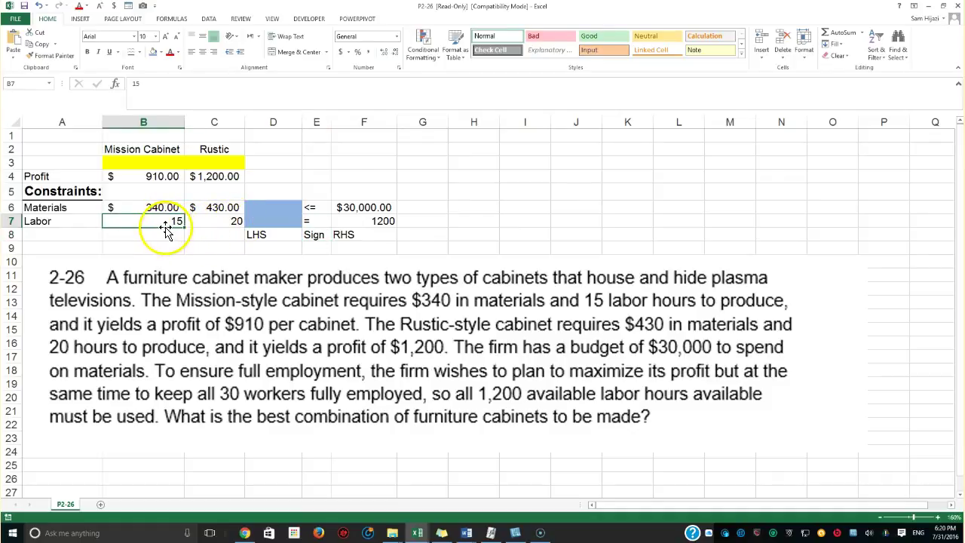
{"action": "left_click", "coordinate": [210, 227]}
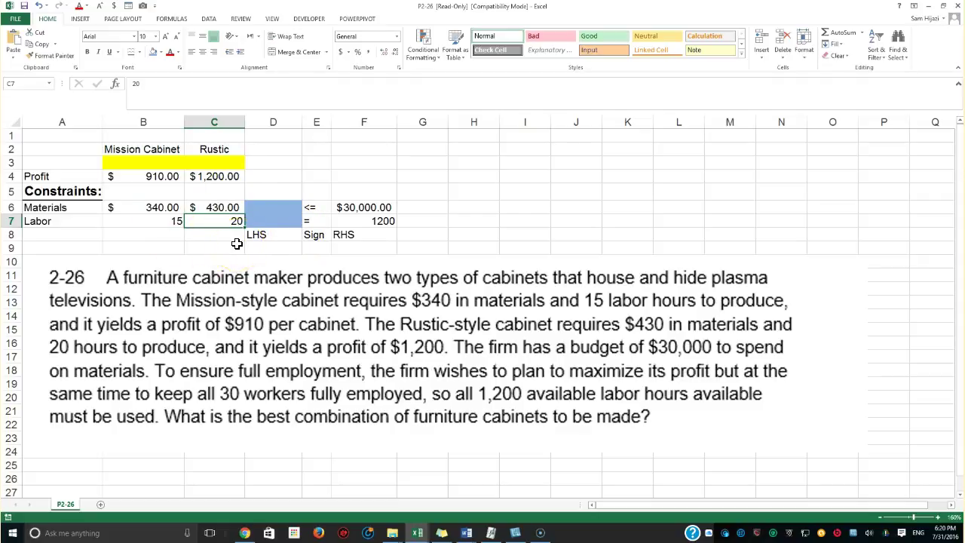
{"action": "left_click", "coordinate": [154, 163]}
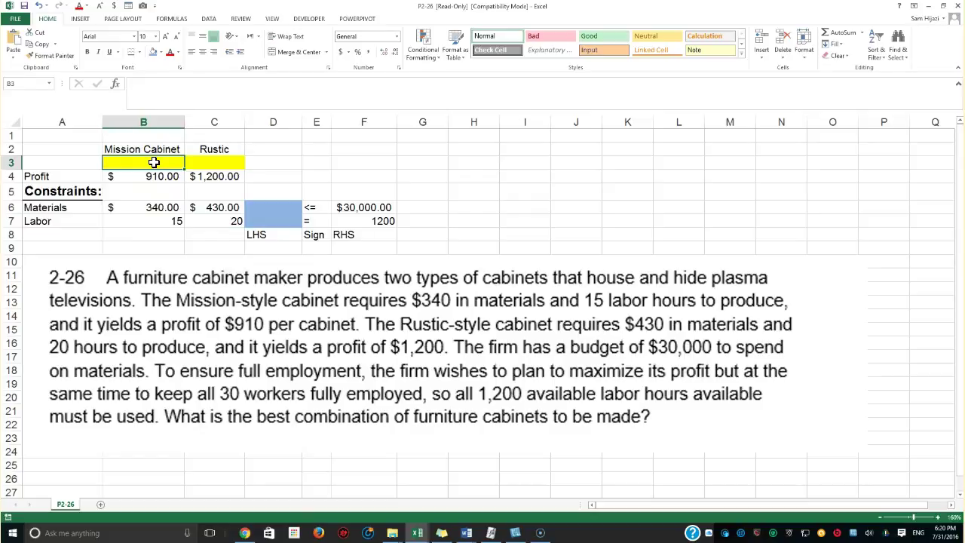
{"action": "left_click", "coordinate": [215, 162]}
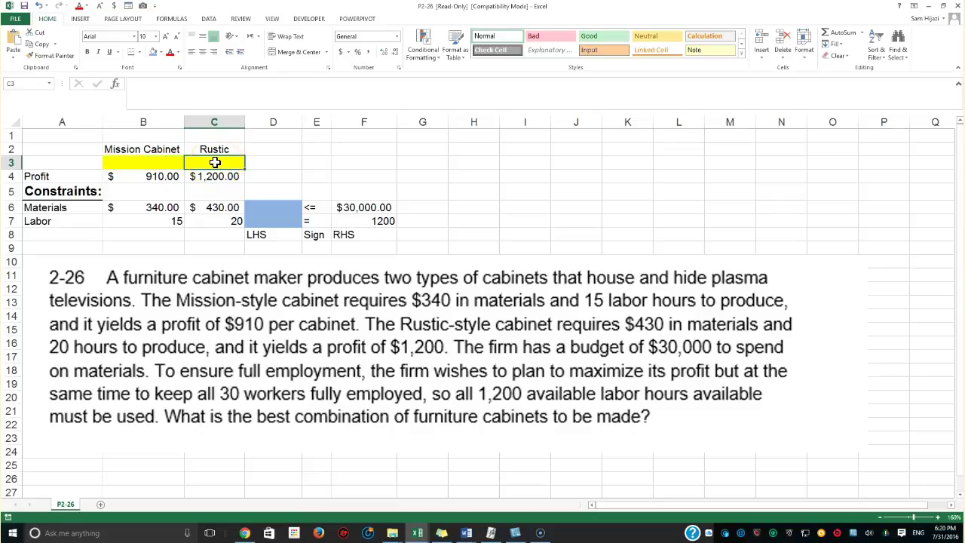
Apply all borders to the yellow decision cells B3:C3.
{"action": "left_click_drag", "start_coordinate": [149, 162], "coordinate": [197, 164]}
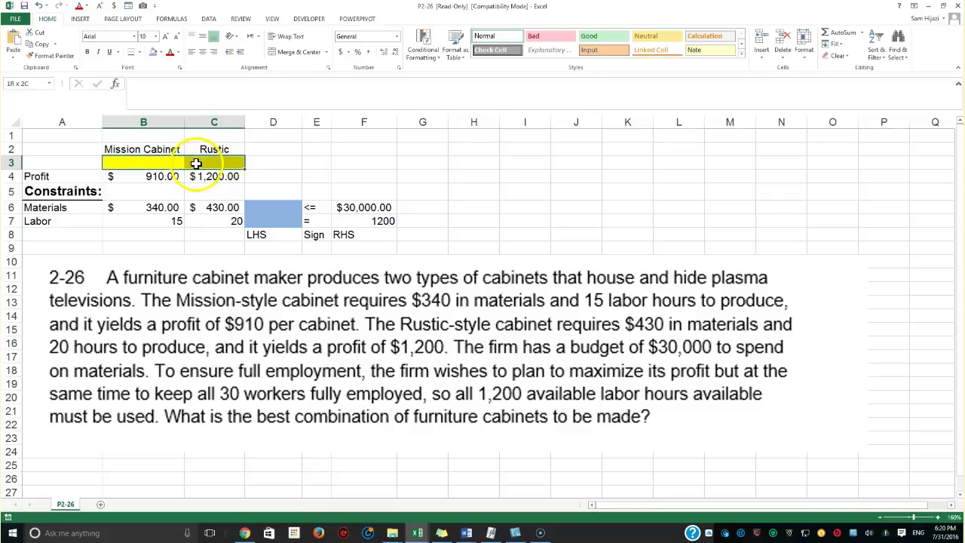
{"action": "left_click", "coordinate": [139, 52]}
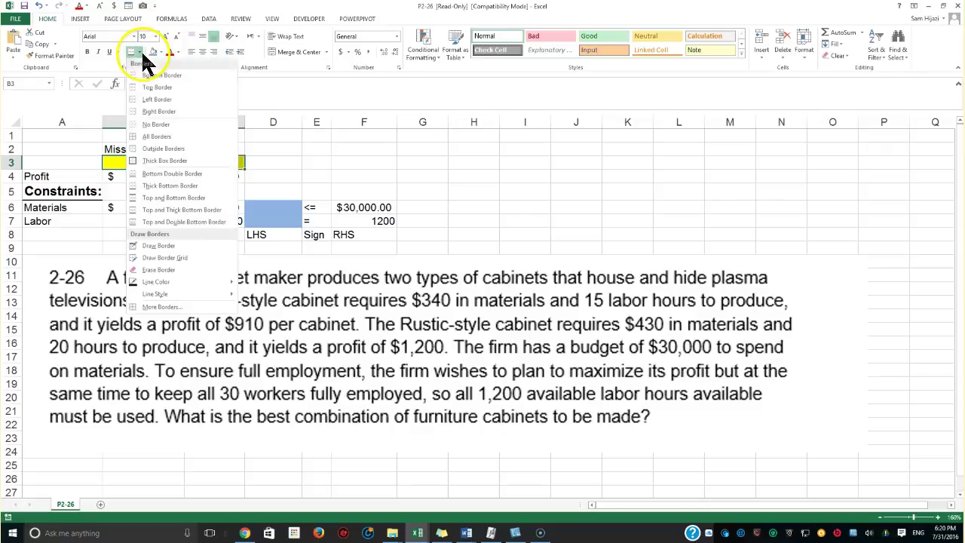
{"action": "left_click", "coordinate": [159, 139]}
{"action": "left_click", "coordinate": [173, 231]}
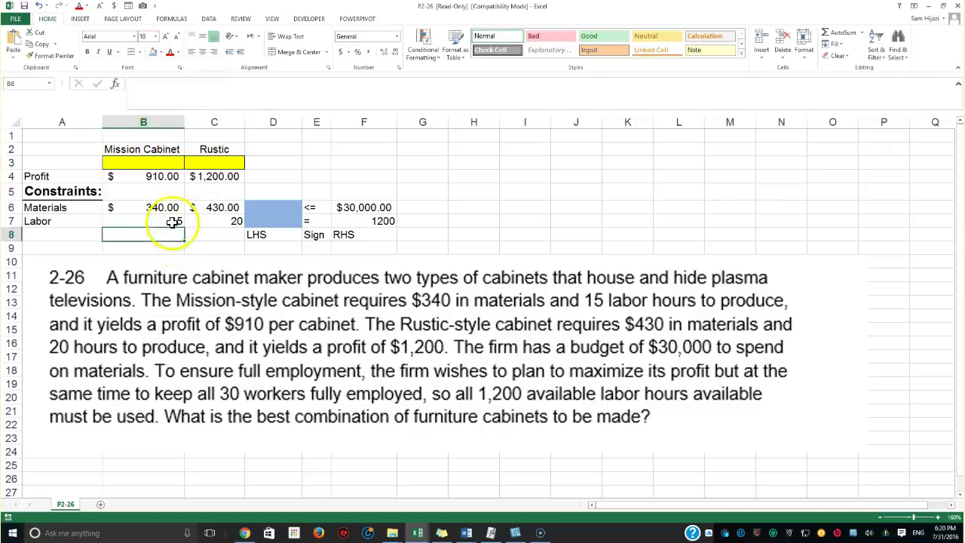
Review how the decision cells in row 3 relate to the profit, materials and labor values for Mission and Rustic cabinets.
{"action": "left_click", "coordinate": [154, 162]}
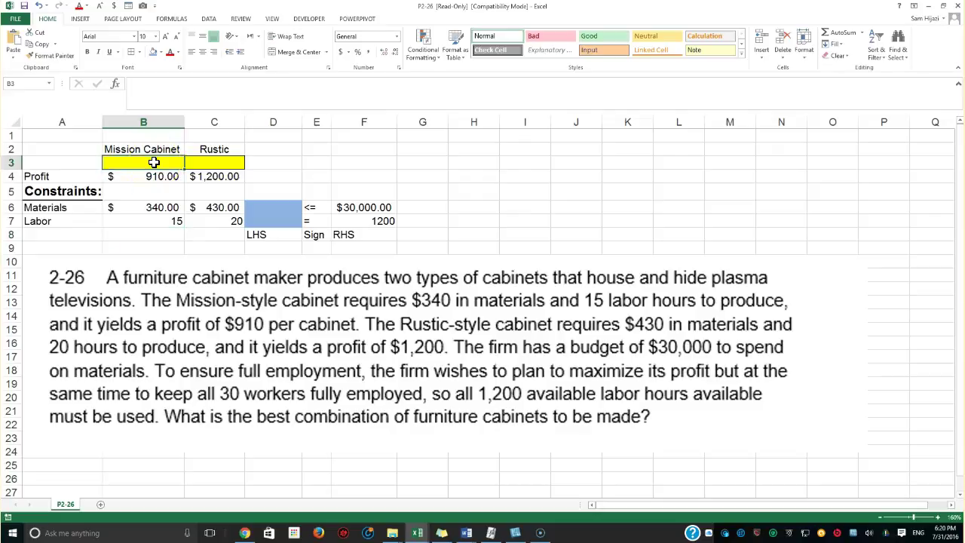
{"action": "left_click", "coordinate": [181, 234]}
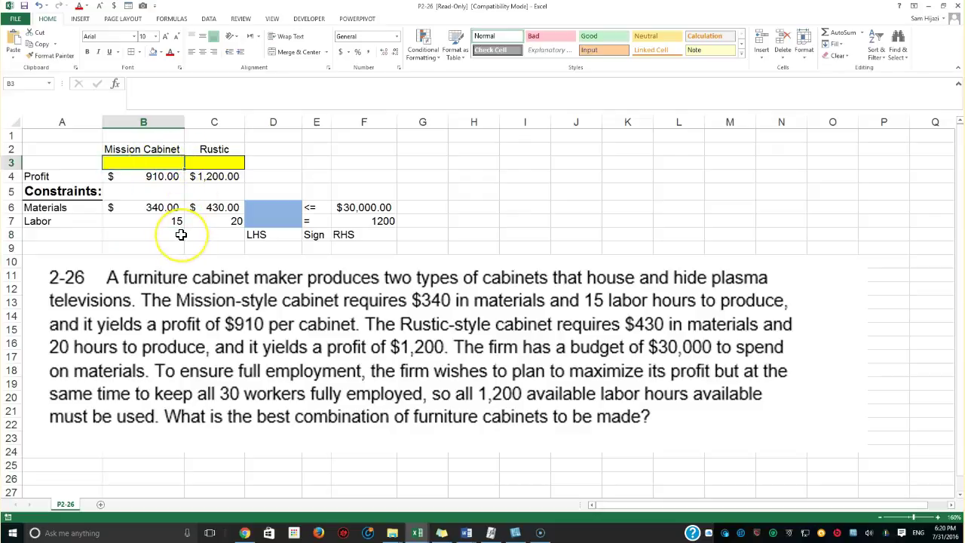
{"action": "left_click", "coordinate": [208, 161]}
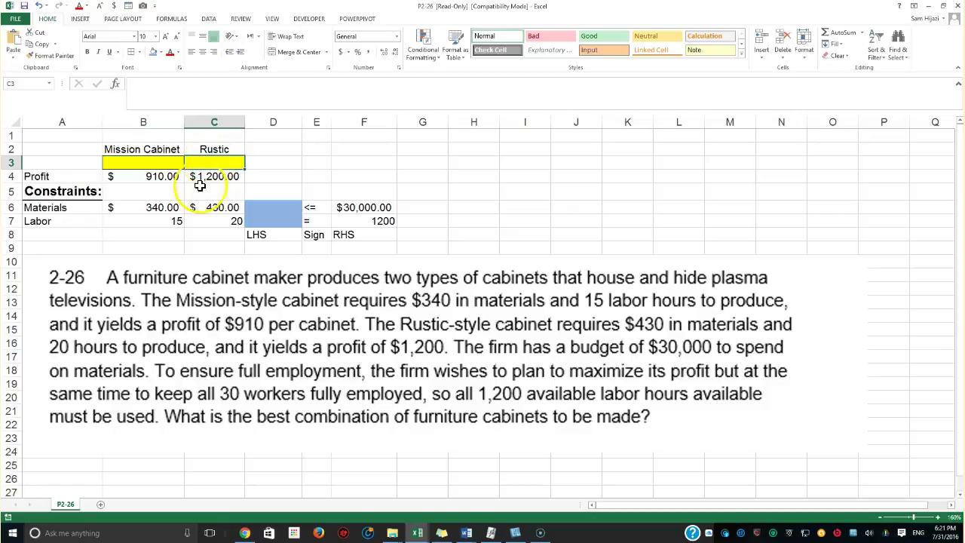
{"action": "left_click", "coordinate": [156, 176]}
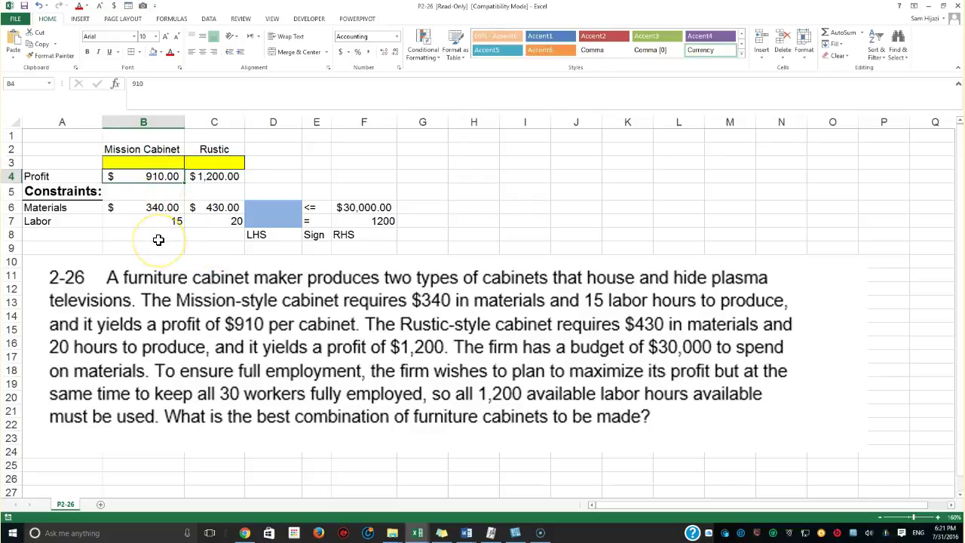
{"action": "left_click", "coordinate": [211, 178]}
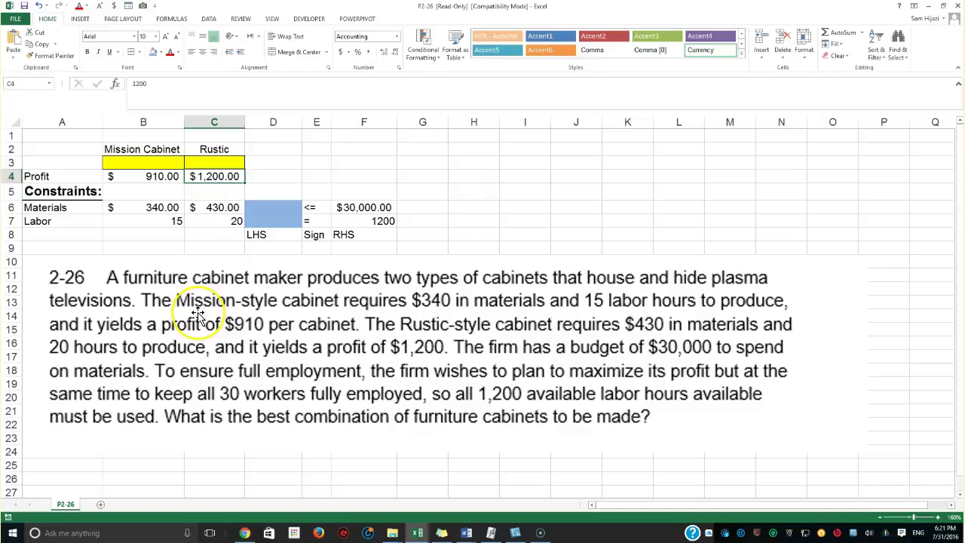
{"action": "left_click", "coordinate": [161, 211]}
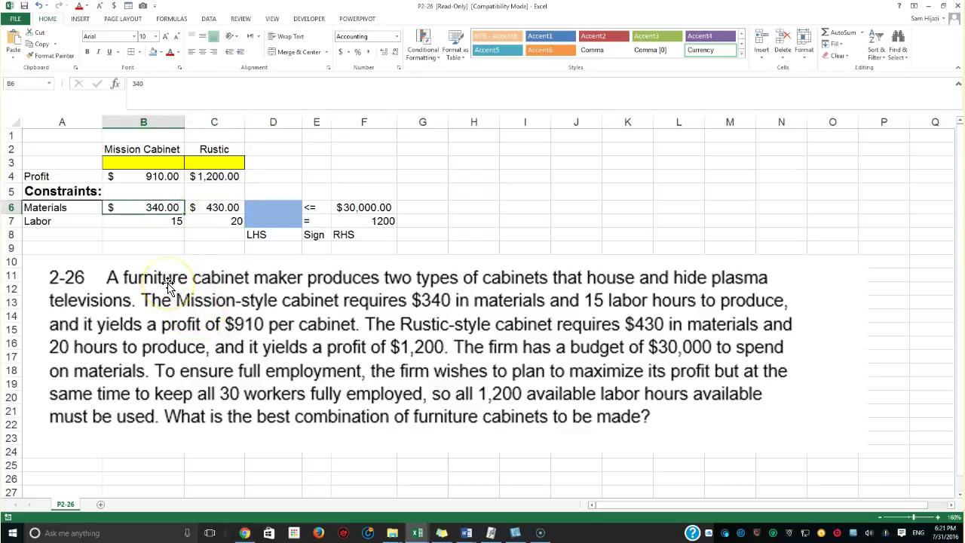
{"action": "left_click", "coordinate": [130, 209]}
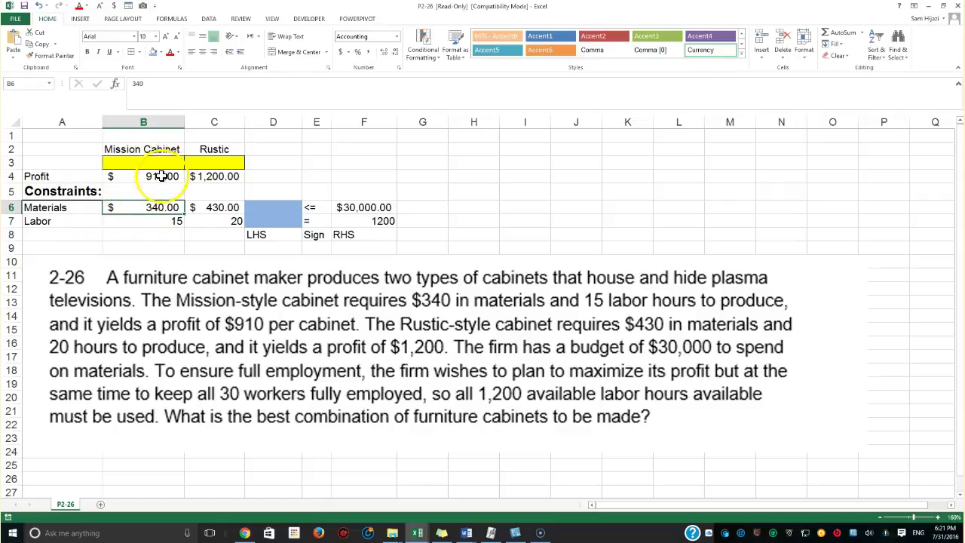
{"action": "left_click", "coordinate": [222, 208]}
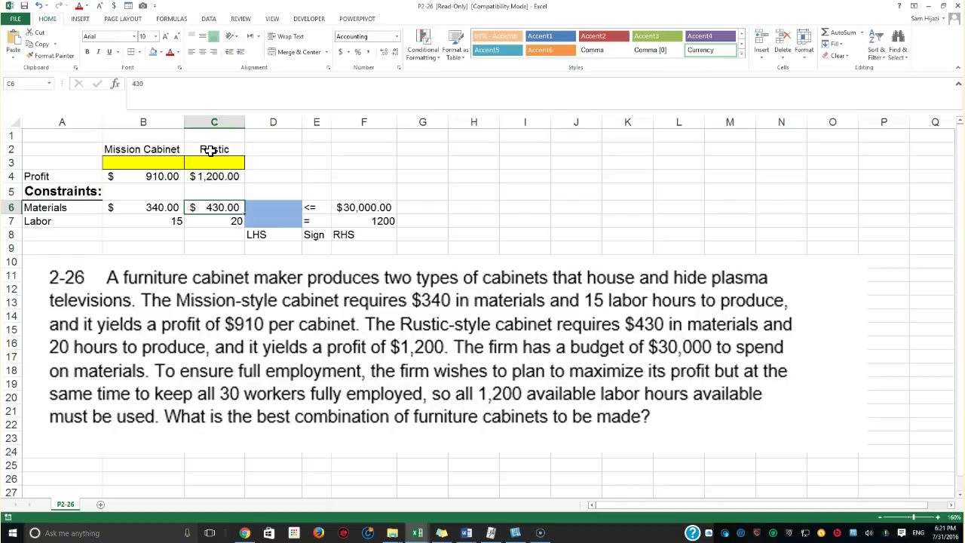
{"action": "left_click", "coordinate": [314, 205]}
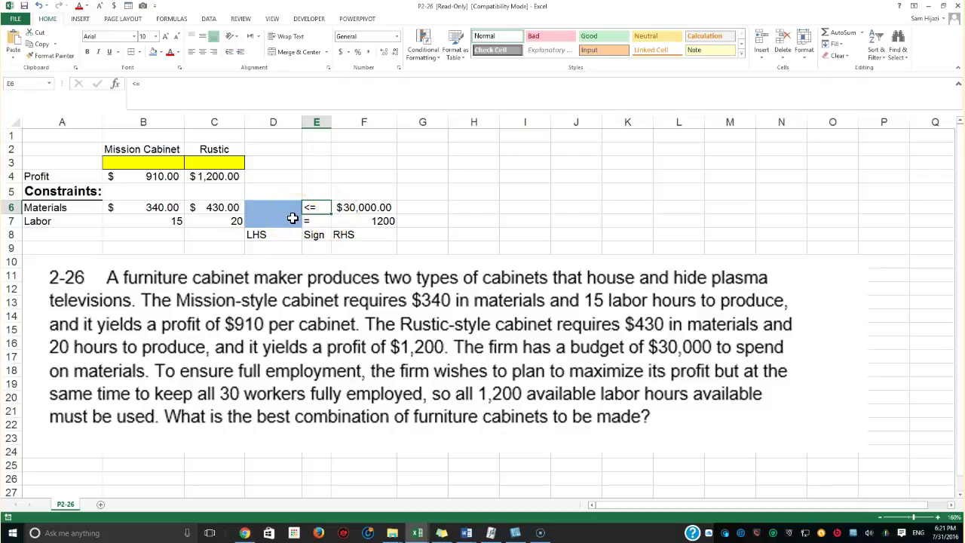
{"action": "left_click", "coordinate": [172, 220]}
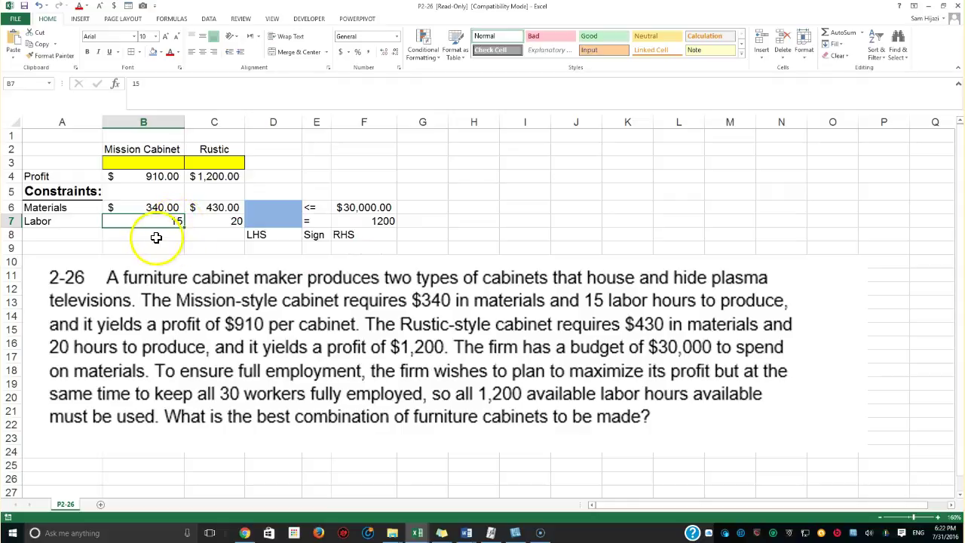
{"action": "left_click", "coordinate": [160, 163]}
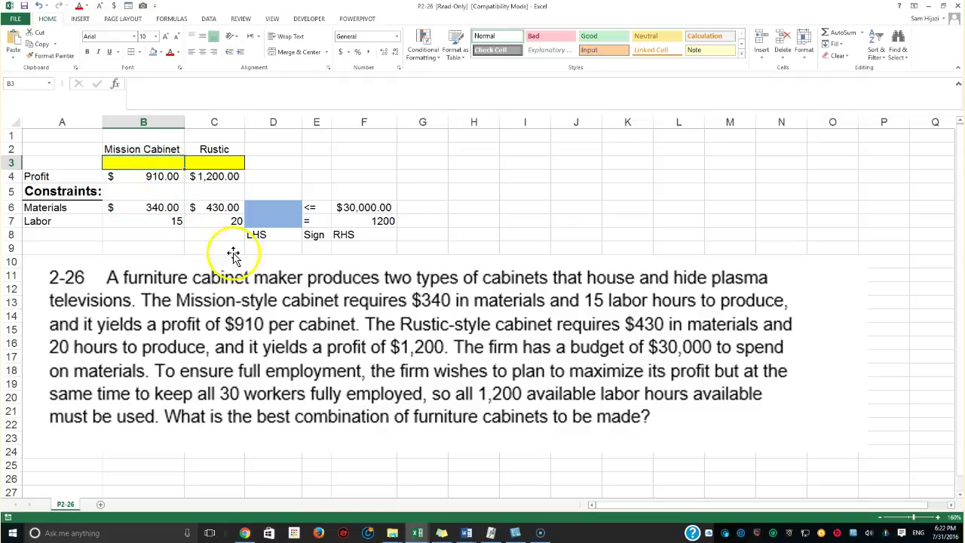
{"action": "left_click", "coordinate": [213, 221]}
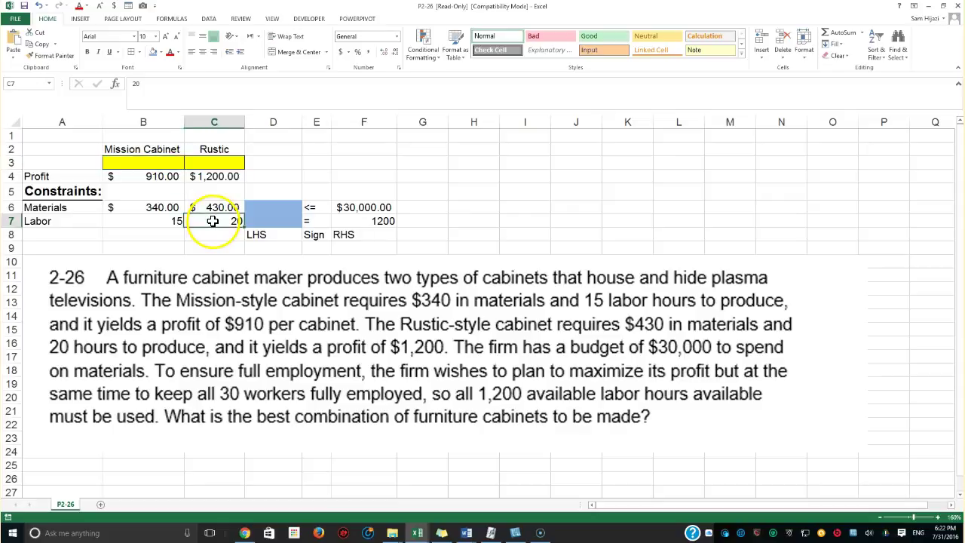
{"action": "left_click", "coordinate": [206, 165]}
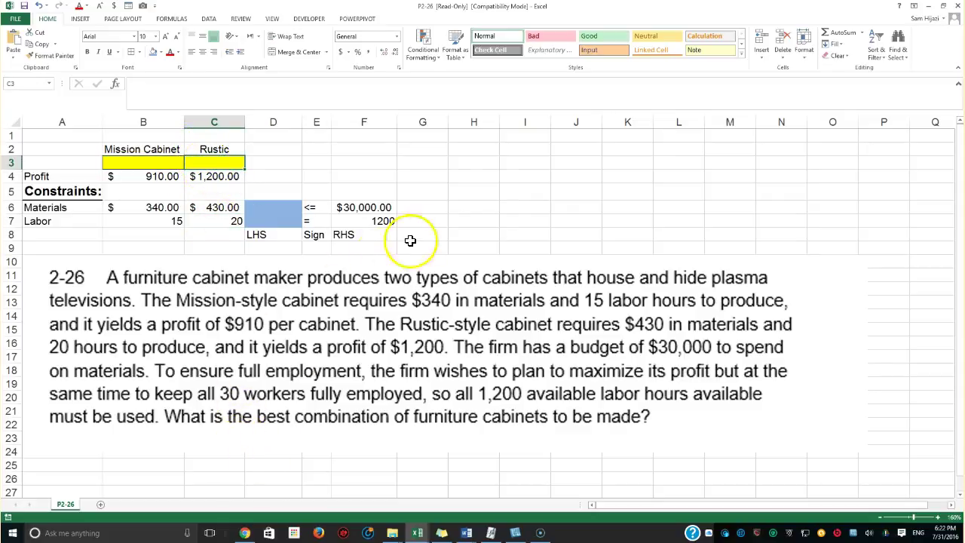
Apply all borders to the constraints table in cells A6:F8.
{"action": "left_click_drag", "start_coordinate": [52, 211], "coordinate": [345, 233]}
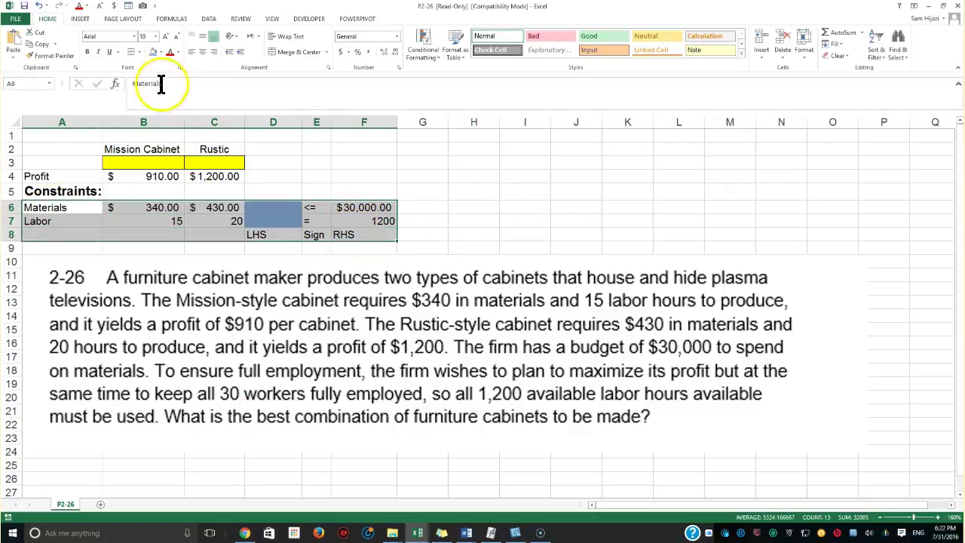
{"action": "left_click", "coordinate": [132, 51]}
{"action": "left_click", "coordinate": [435, 206]}
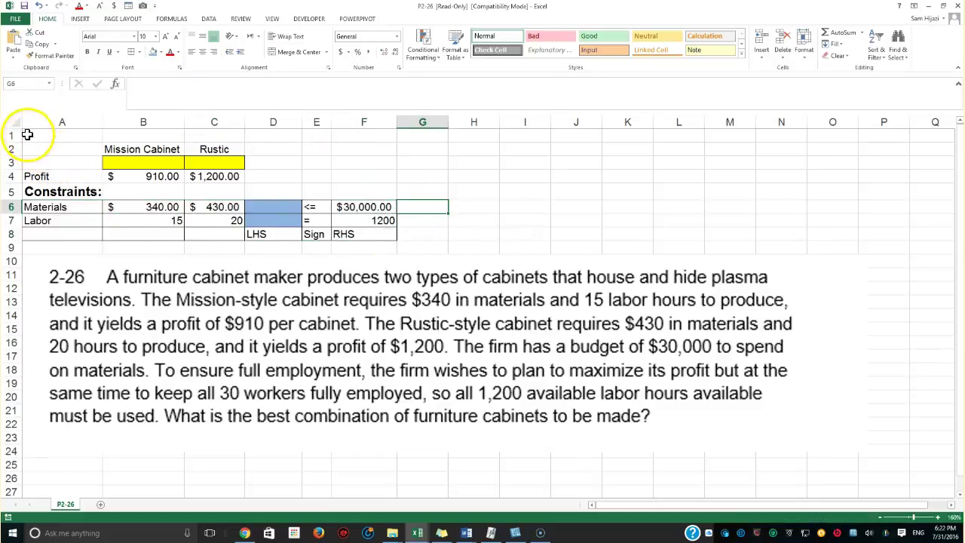
Fill the Profit label in cell A4 with green.
{"action": "left_click", "coordinate": [34, 177]}
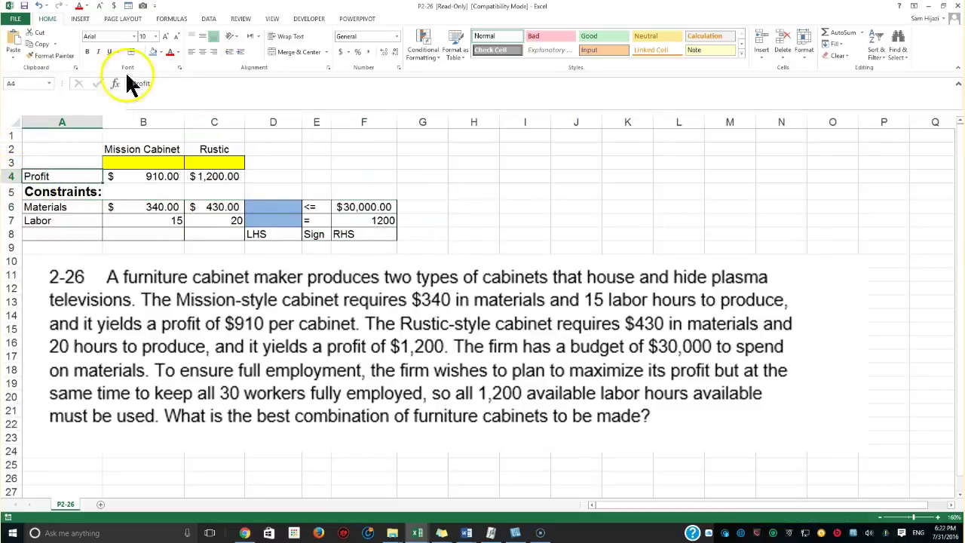
{"action": "left_click", "coordinate": [160, 51]}
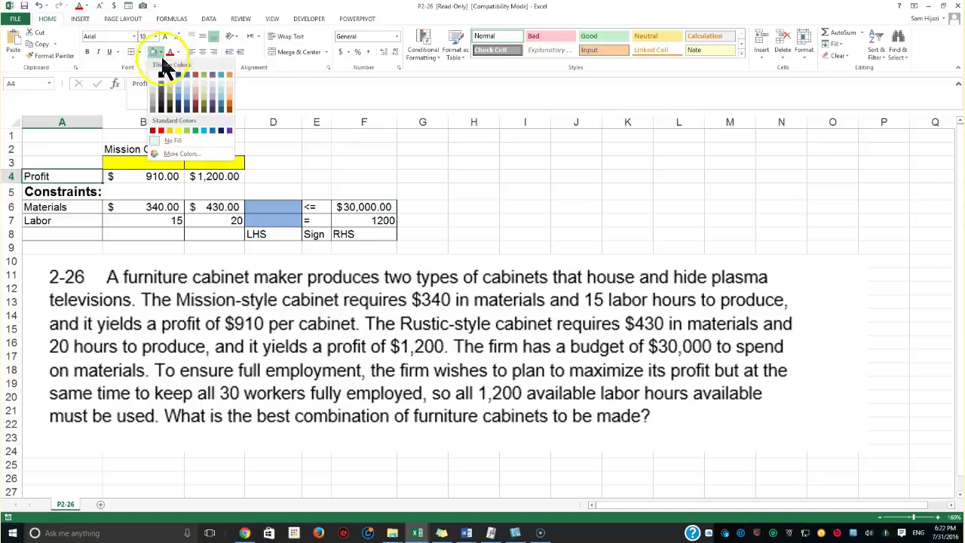
{"action": "left_click", "coordinate": [184, 128]}
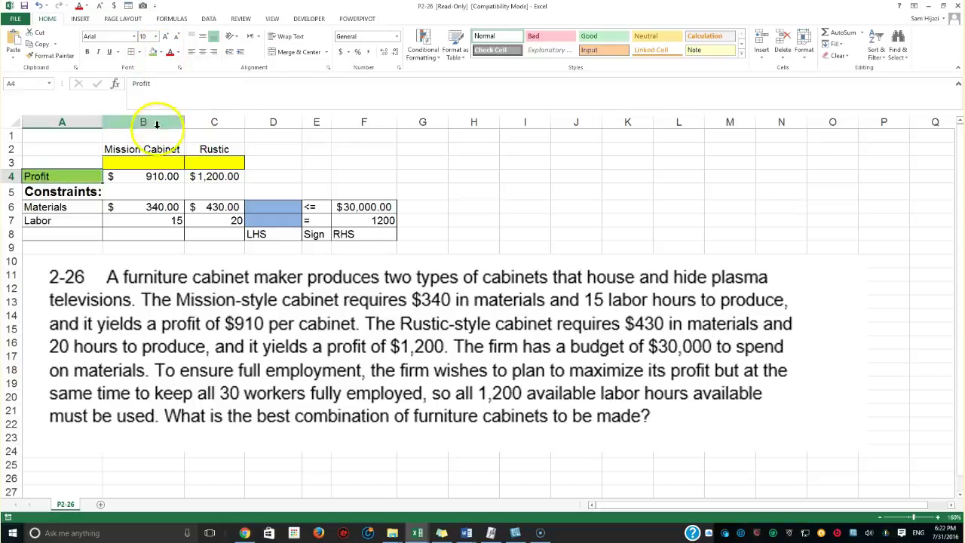
{"action": "left_click", "coordinate": [350, 162]}
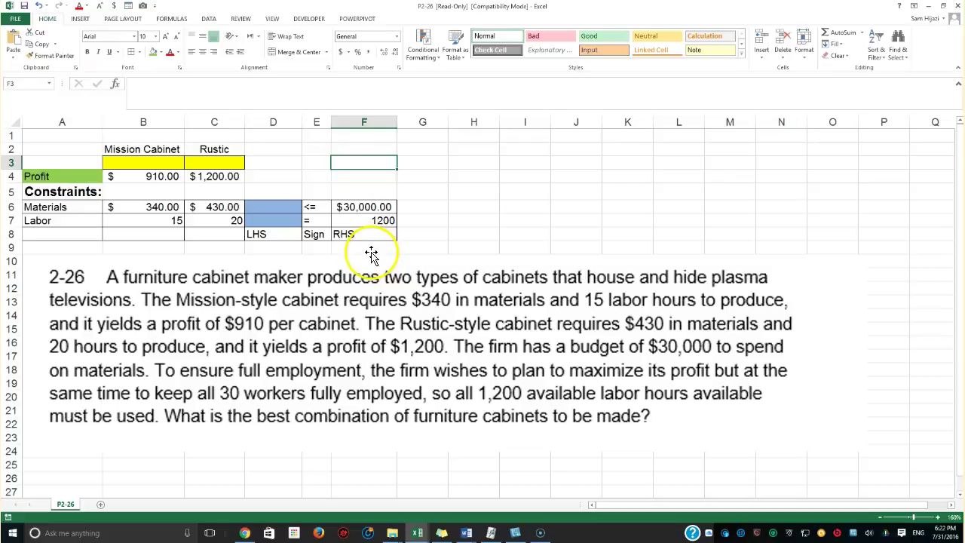
Fill cell D4 with green and enter the total profit formula =SUMPRODUCT($B$3:$C$3,B4:C4) in it.
{"action": "left_click", "coordinate": [277, 175]}
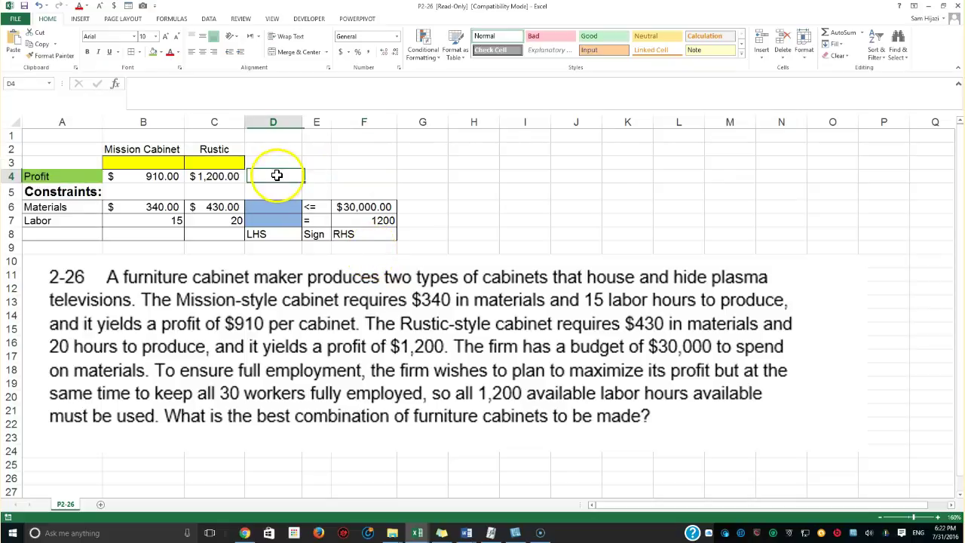
{"action": "left_click", "coordinate": [154, 51]}
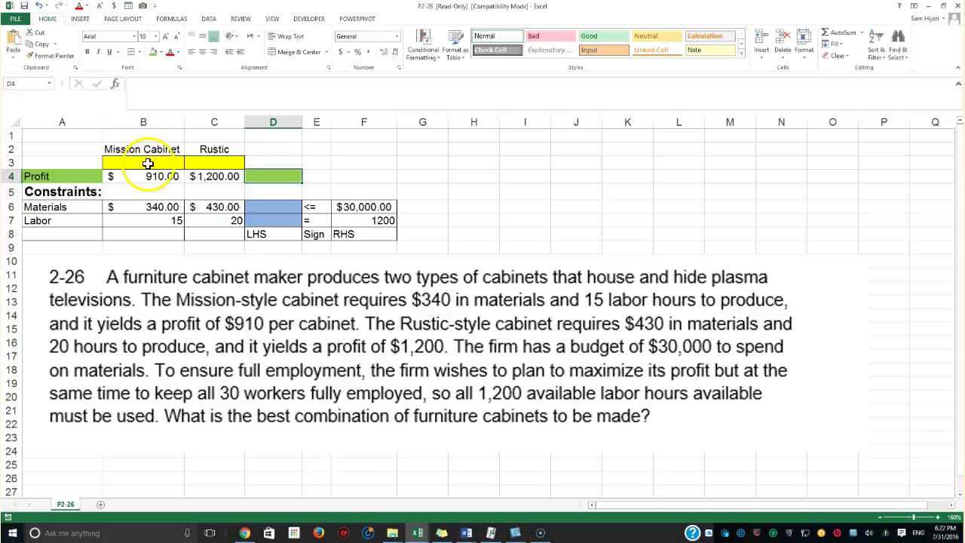
{"action": "type", "text": "="}
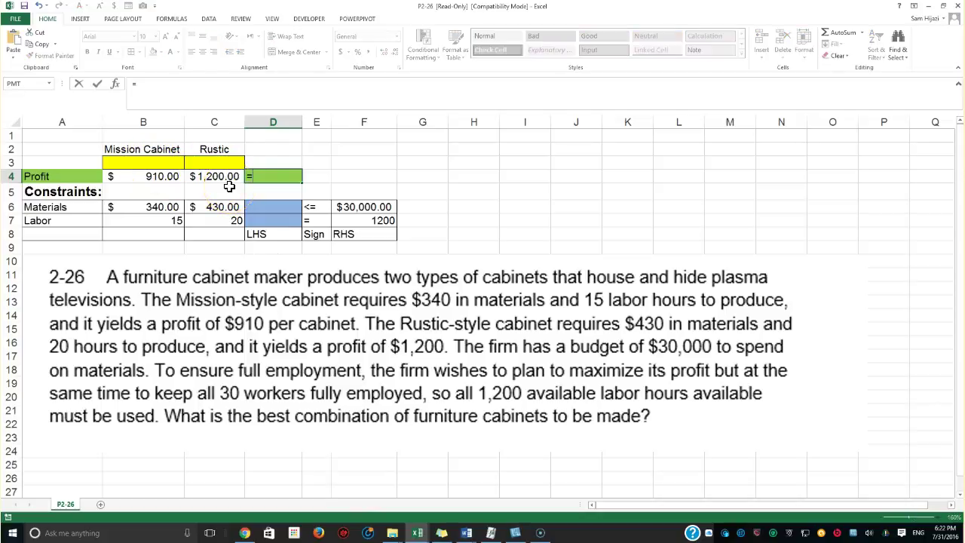
{"action": "type", "text": "s"}
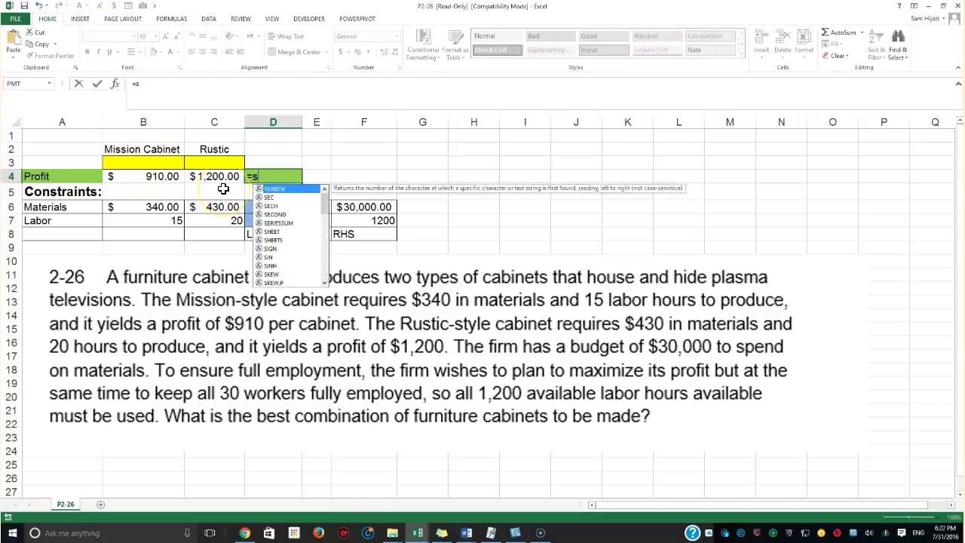
{"action": "type", "text": "ump"}
{"action": "key", "text": "Tab"}
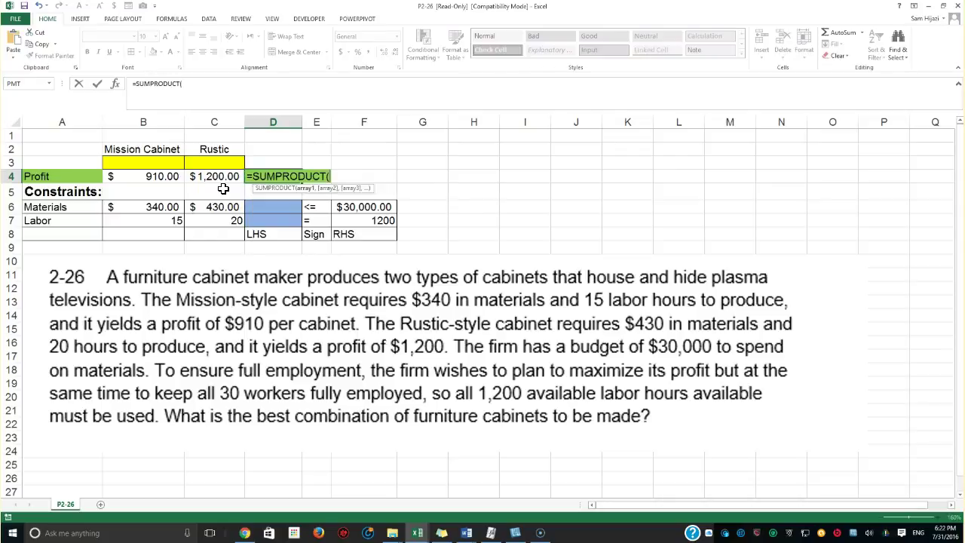
{"action": "left_click_drag", "start_coordinate": [151, 160], "coordinate": [211, 161]}
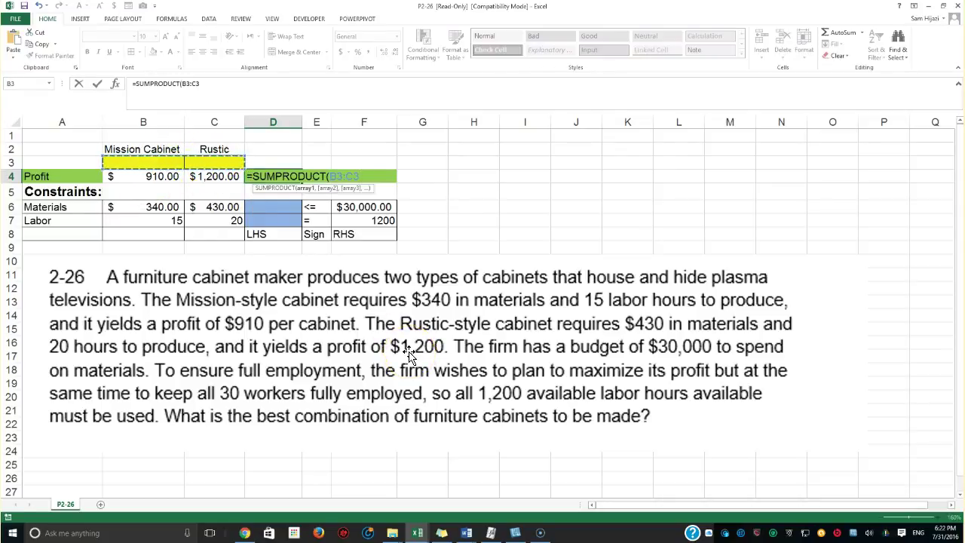
{"action": "key", "text": "F4"}
{"action": "type", "text": ","}
{"action": "left_click_drag", "start_coordinate": [166, 178], "coordinate": [202, 178]}
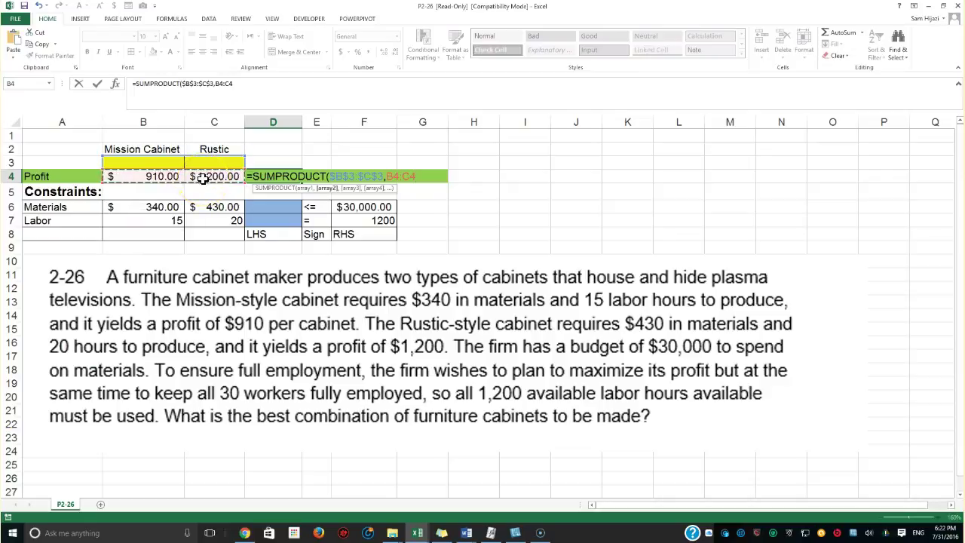
{"action": "key", "text": "Return"}
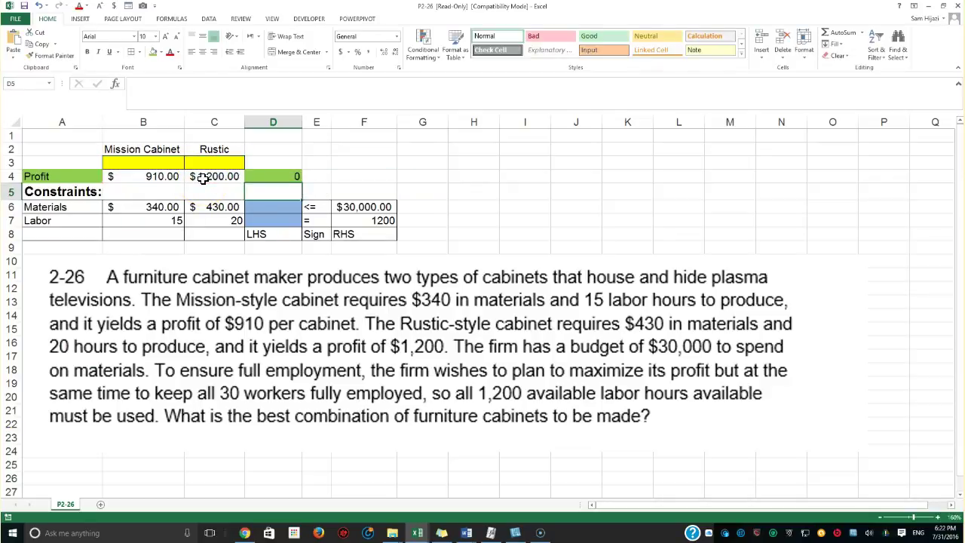
Copy the profit formula cell D4 and paste it as values only into the blue LHS cells D6:D7.
{"action": "left_click", "coordinate": [279, 178]}
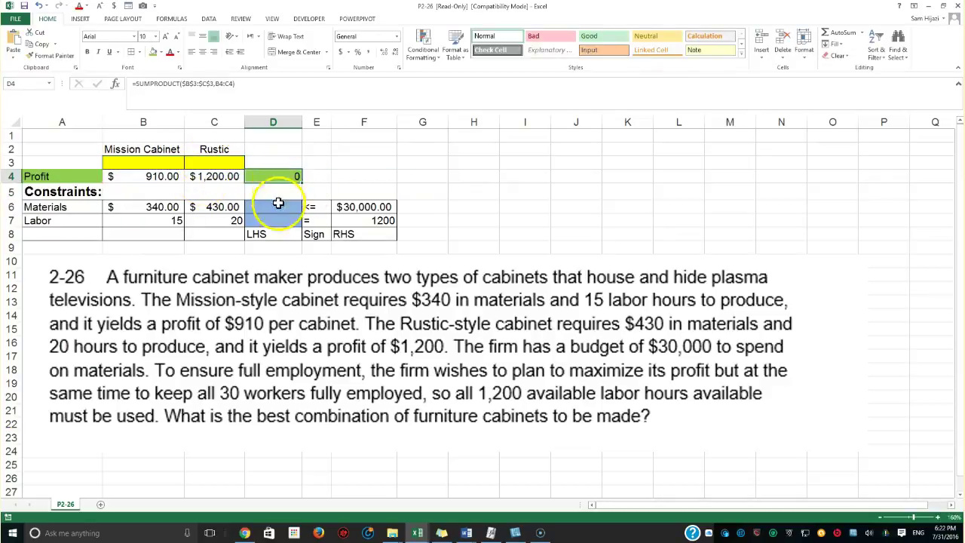
{"action": "left_click", "coordinate": [275, 208]}
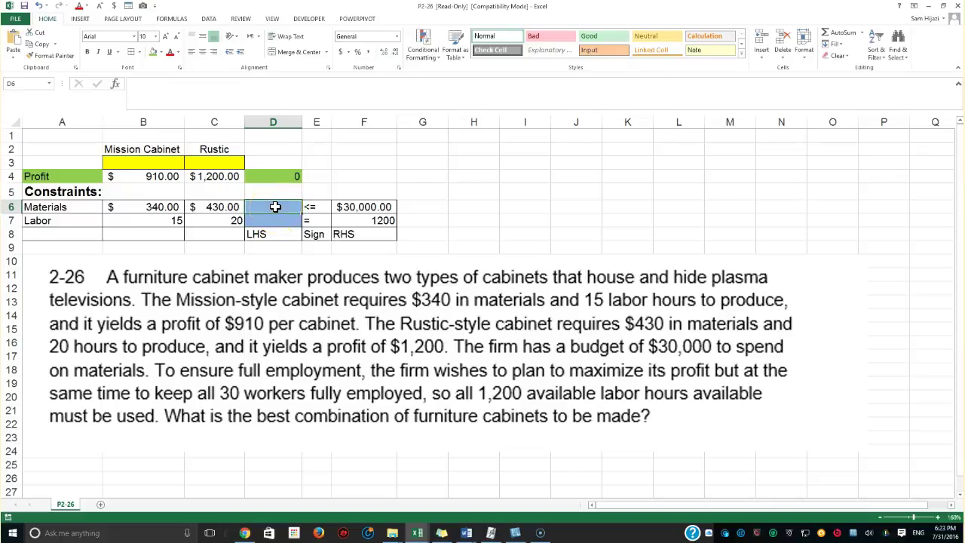
{"action": "left_click", "coordinate": [291, 177]}
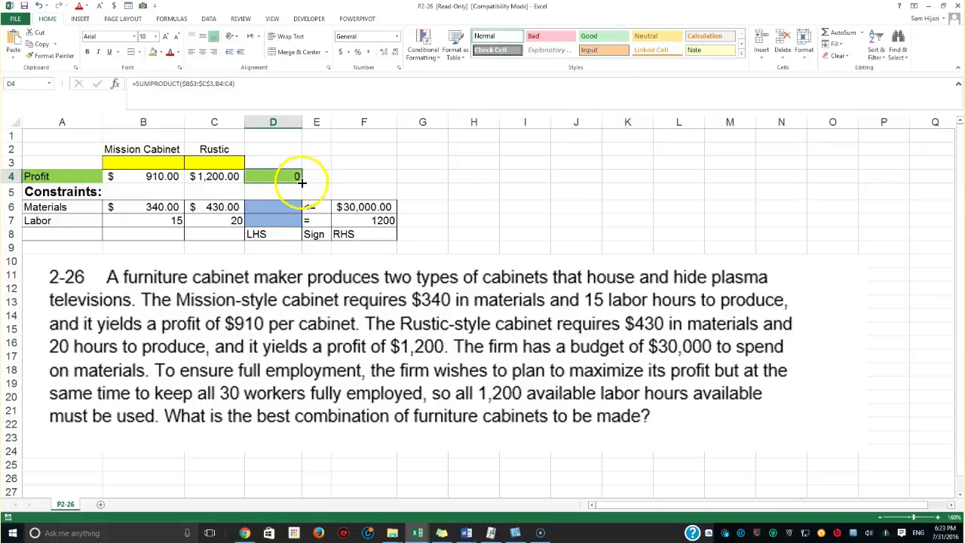
{"action": "right_click", "coordinate": [273, 175]}
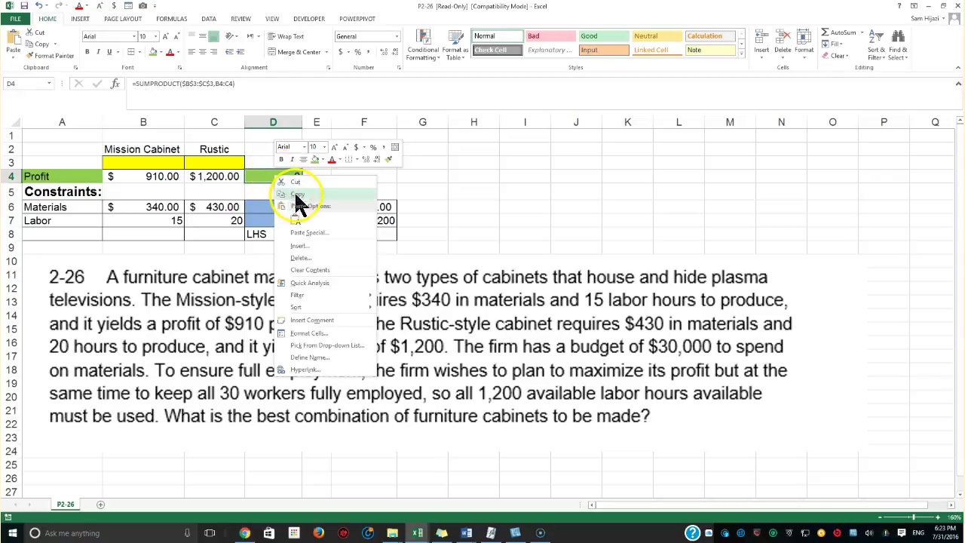
{"action": "left_click", "coordinate": [298, 187]}
{"action": "left_click", "coordinate": [265, 207]}
{"action": "left_click_drag", "start_coordinate": [265, 207], "coordinate": [267, 217]}
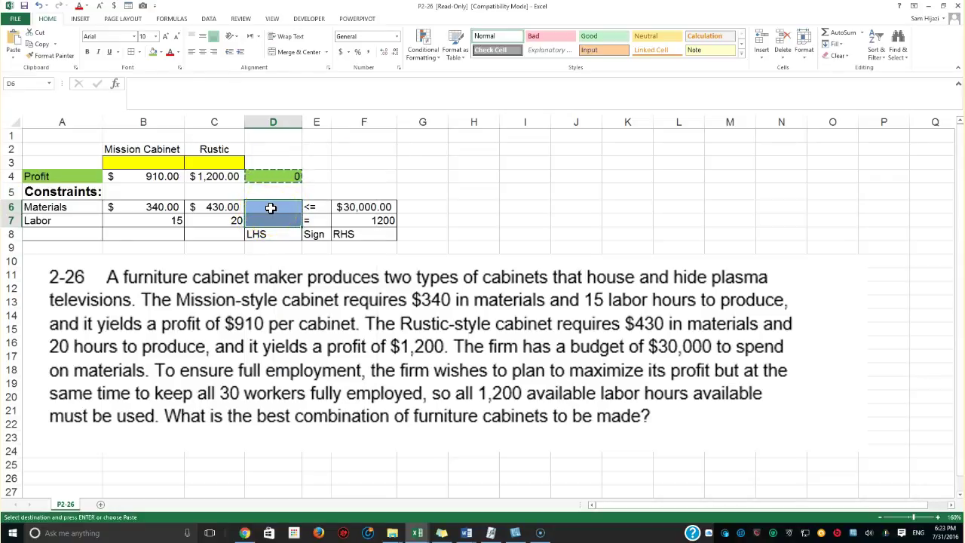
{"action": "left_click", "coordinate": [13, 61]}
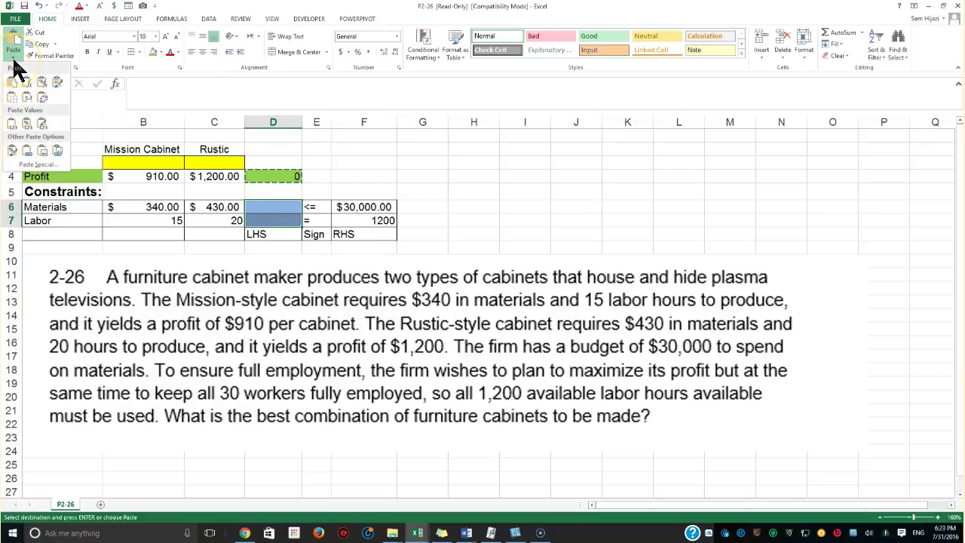
{"action": "left_click", "coordinate": [13, 125]}
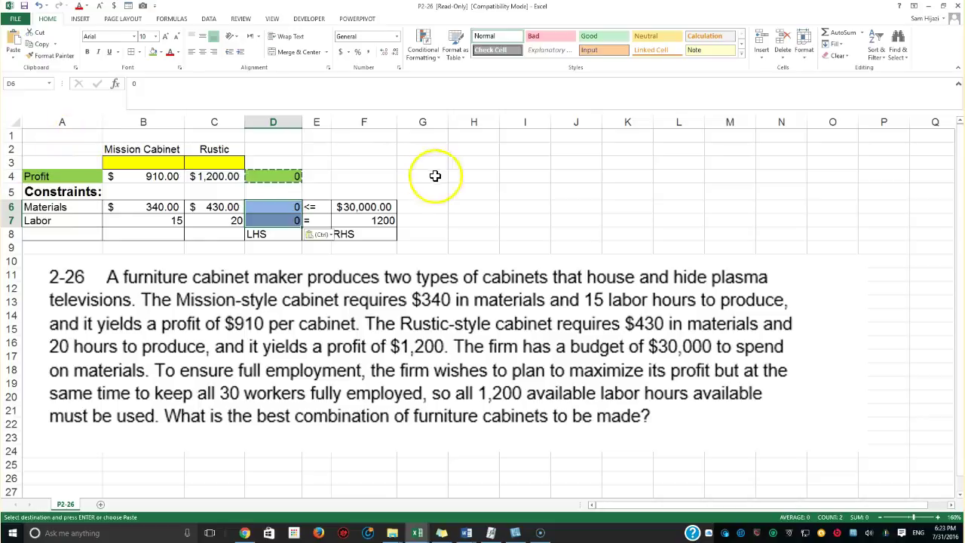
Check the pasted content of cell D6 and undo the values-only paste in D6:D7.
{"action": "left_click", "coordinate": [474, 205]}
{"action": "double_click", "coordinate": [281, 208]}
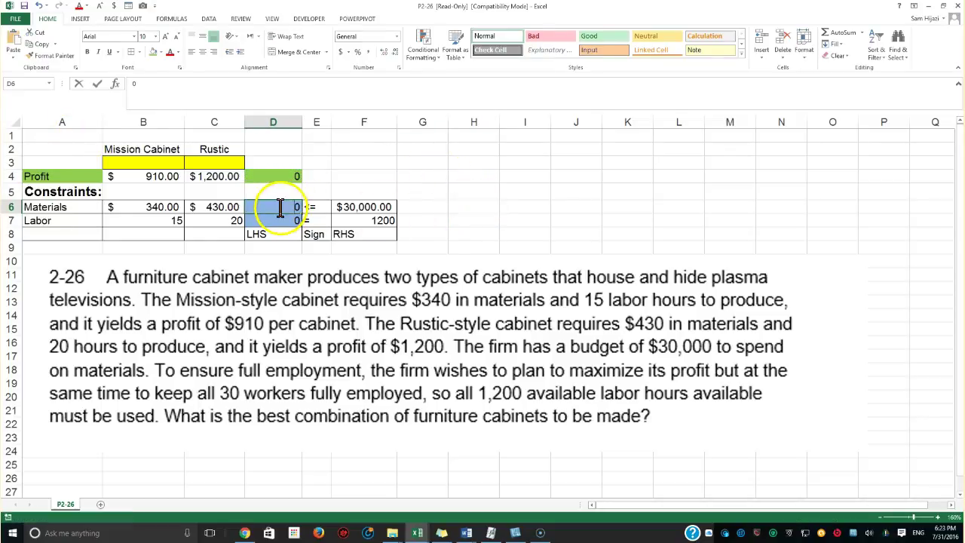
{"action": "left_click", "coordinate": [464, 235]}
{"action": "left_click", "coordinate": [293, 209]}
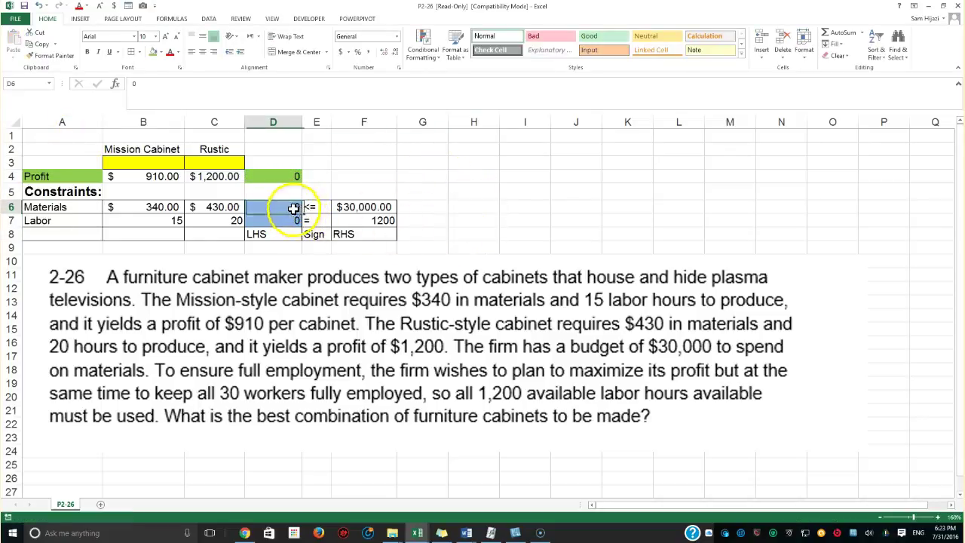
{"action": "left_click", "coordinate": [39, 8]}
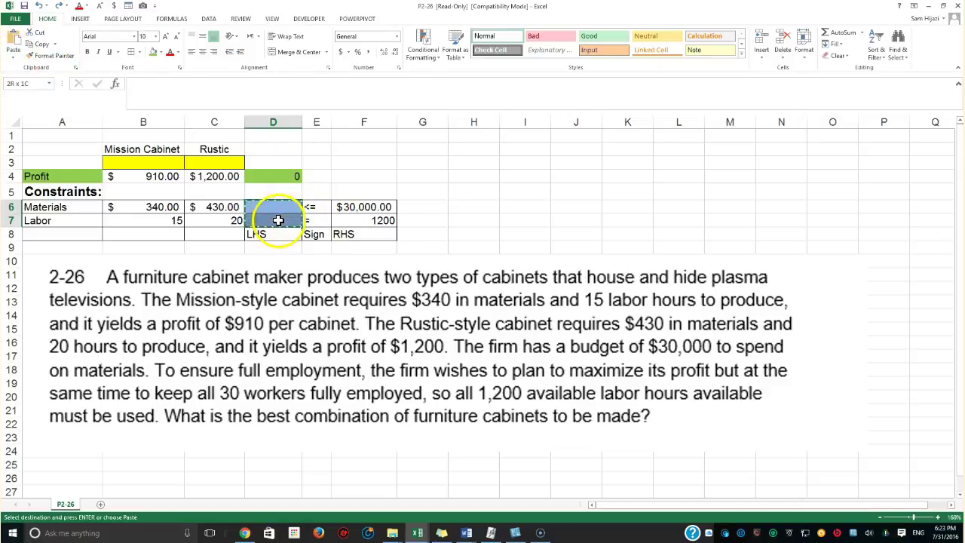
{"action": "left_click", "coordinate": [12, 55]}
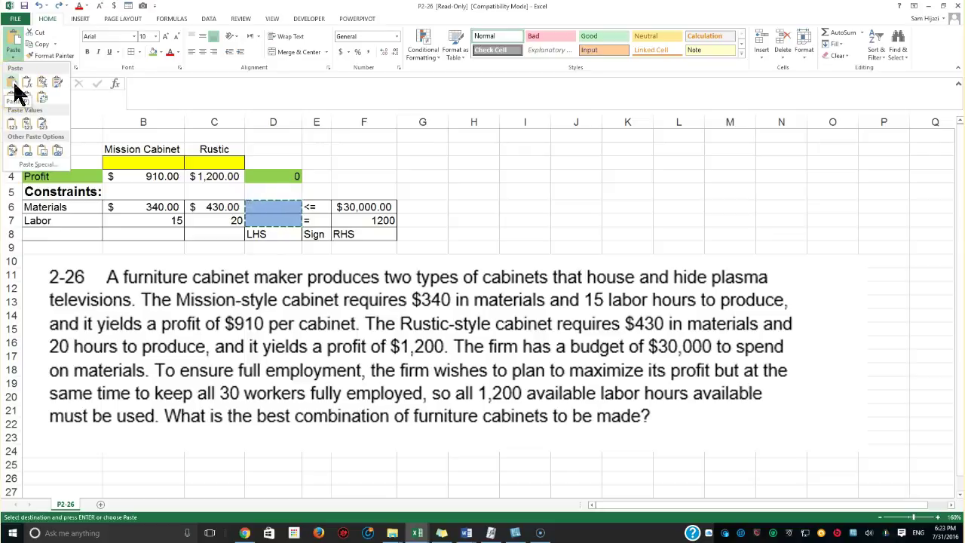
{"action": "left_click", "coordinate": [17, 89]}
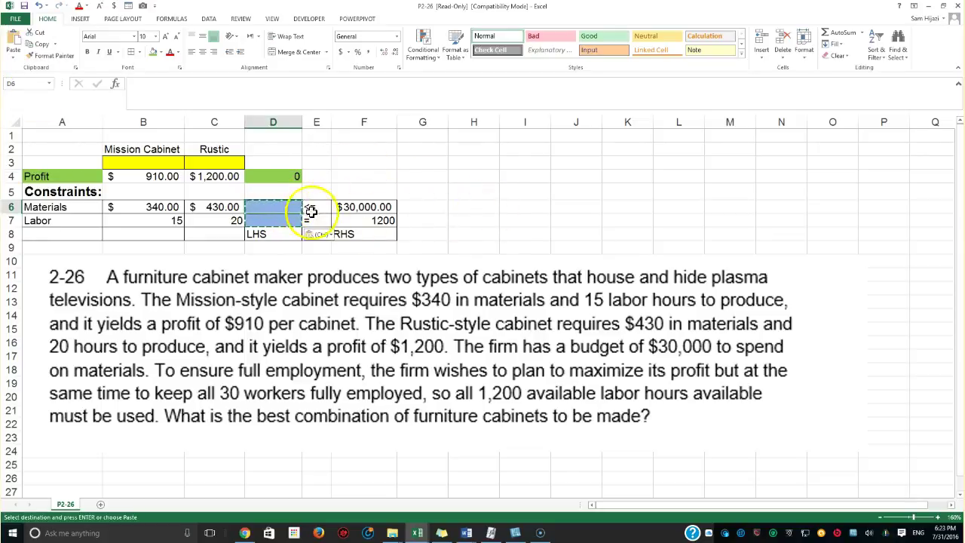
{"action": "left_click", "coordinate": [514, 210]}
Copy the profit formula in D4 and select the LHS cells D6:D7 as its destination.
{"action": "left_click", "coordinate": [278, 179]}
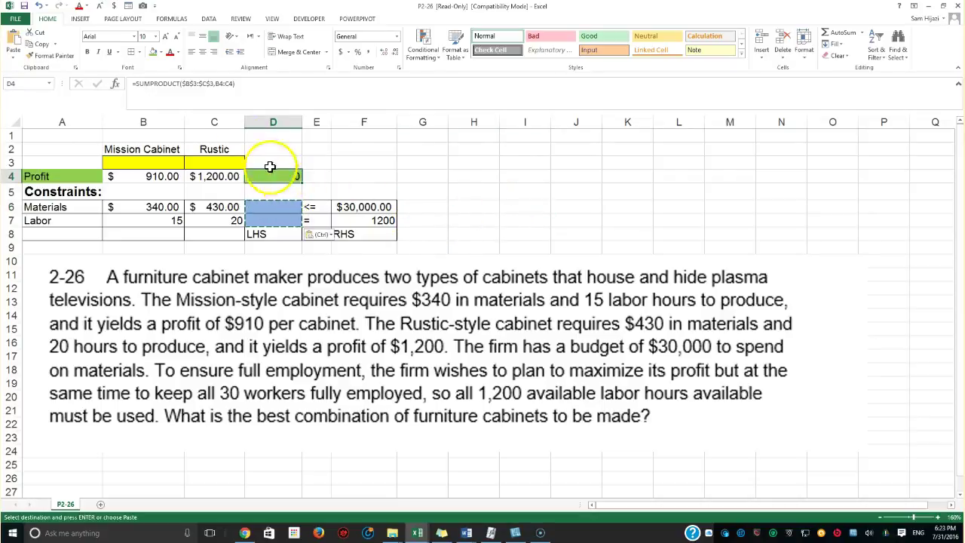
{"action": "left_click", "coordinate": [36, 43]}
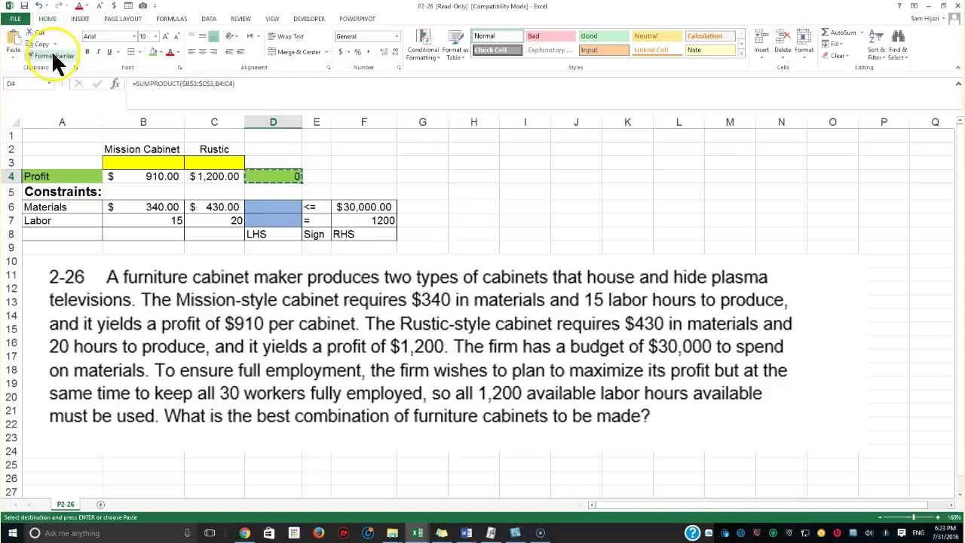
{"action": "left_click_drag", "start_coordinate": [285, 207], "coordinate": [284, 214]}
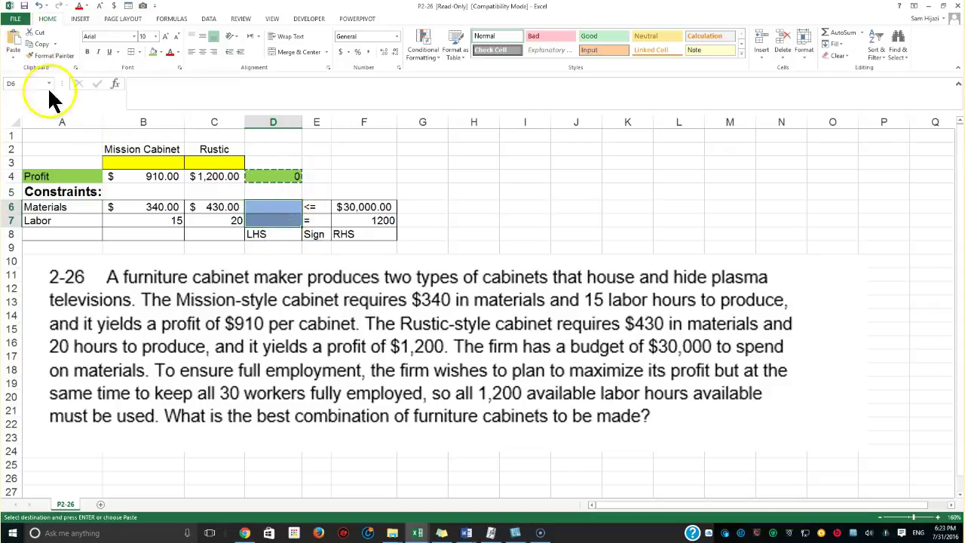
Try a regular paste of D4 with its formatting into D6:D7 and undo it.
{"action": "left_click", "coordinate": [13, 58]}
{"action": "left_click", "coordinate": [11, 83]}
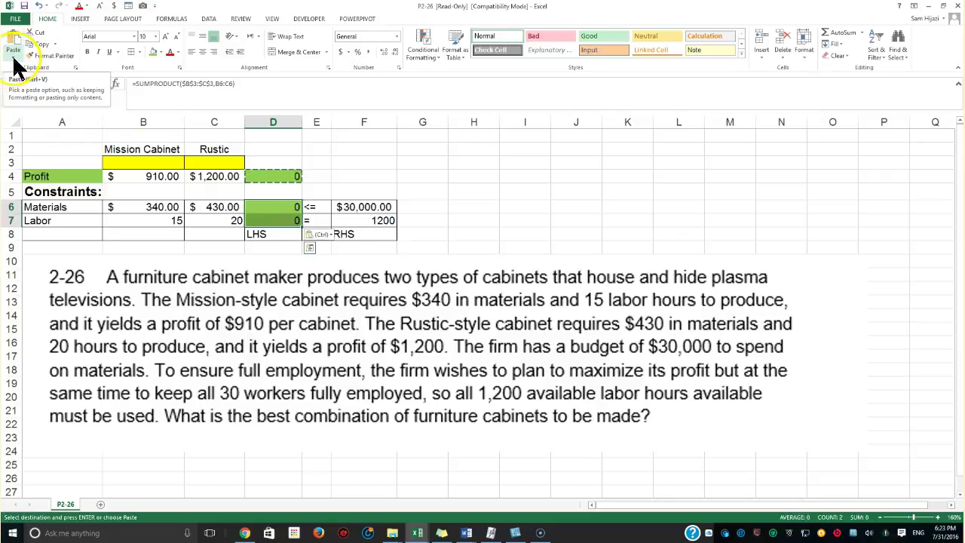
{"action": "left_click", "coordinate": [14, 60]}
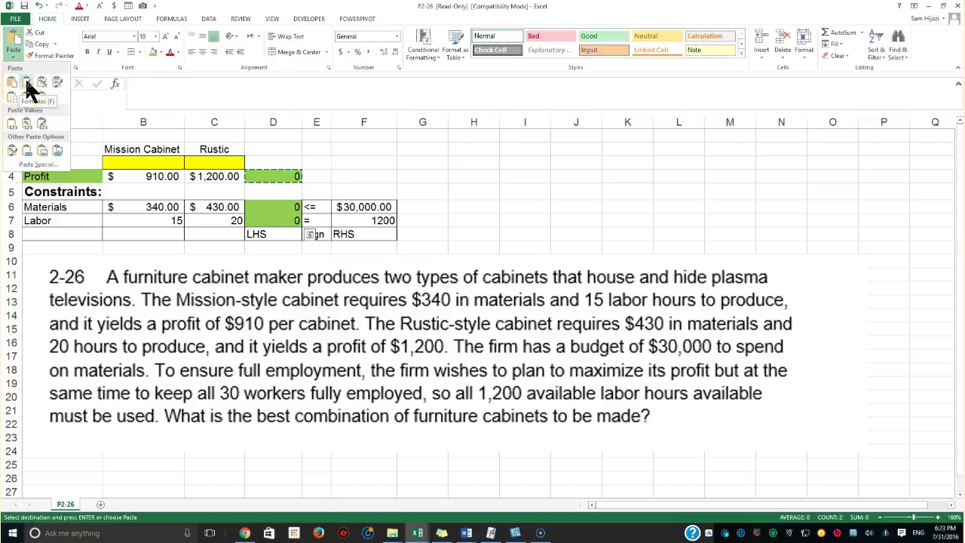
{"action": "left_click", "coordinate": [38, 5]}
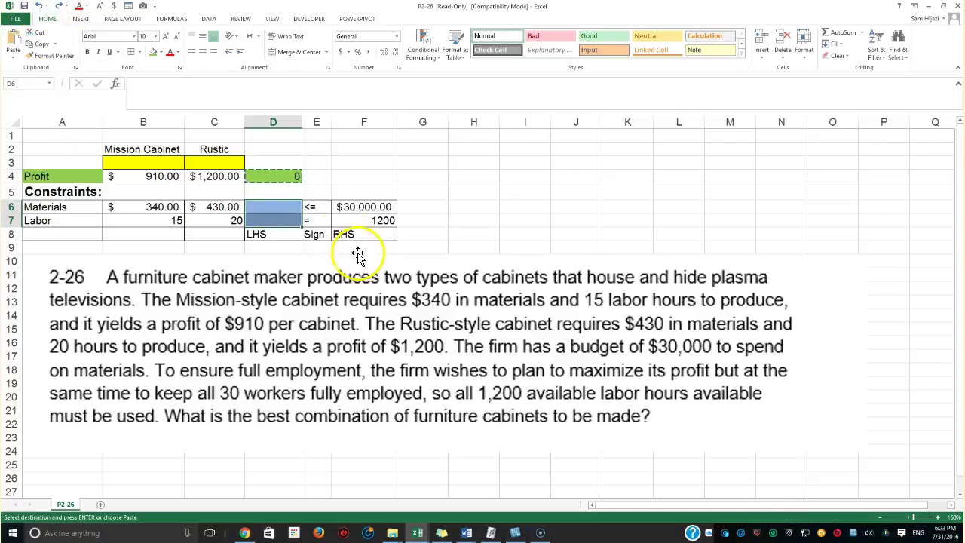
Paste only the copied formula into the Materials and Labor LHS cells D6:D7, without its formatting.
{"action": "left_click", "coordinate": [15, 59]}
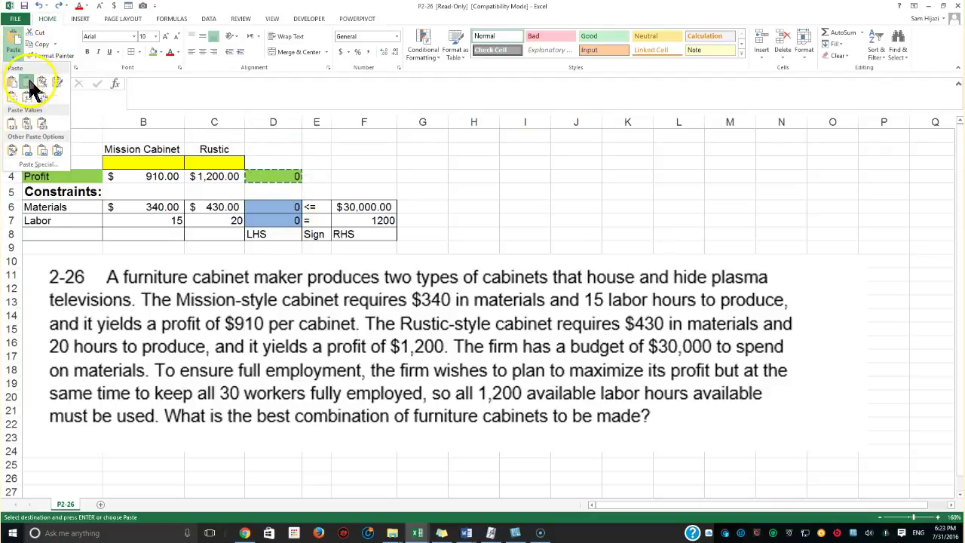
{"action": "left_click", "coordinate": [30, 88]}
{"action": "left_click", "coordinate": [535, 233]}
Center the contents of cells D4:D7 horizontally.
{"action": "left_click_drag", "start_coordinate": [298, 174], "coordinate": [289, 221]}
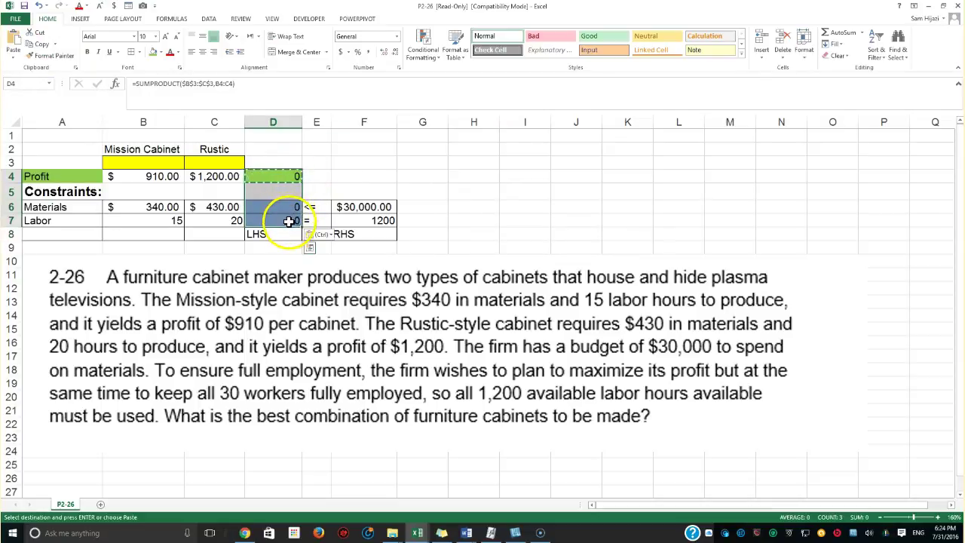
{"action": "left_click", "coordinate": [202, 51]}
{"action": "left_click", "coordinate": [479, 191]}
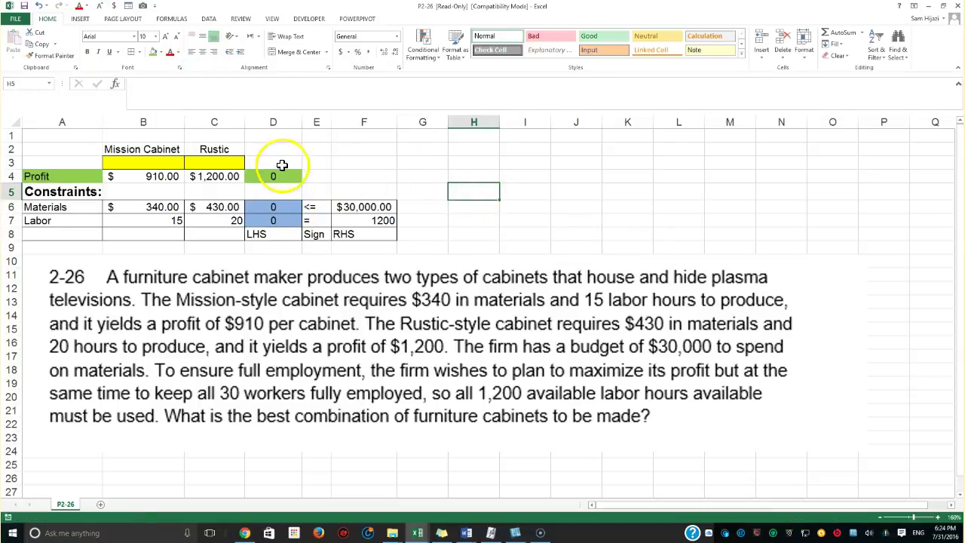
Examine the SUMPRODUCT formulas in D4 and D6 and how they reference the decision cells B3:C3 and their own row's coefficients.
{"action": "double_click", "coordinate": [274, 174]}
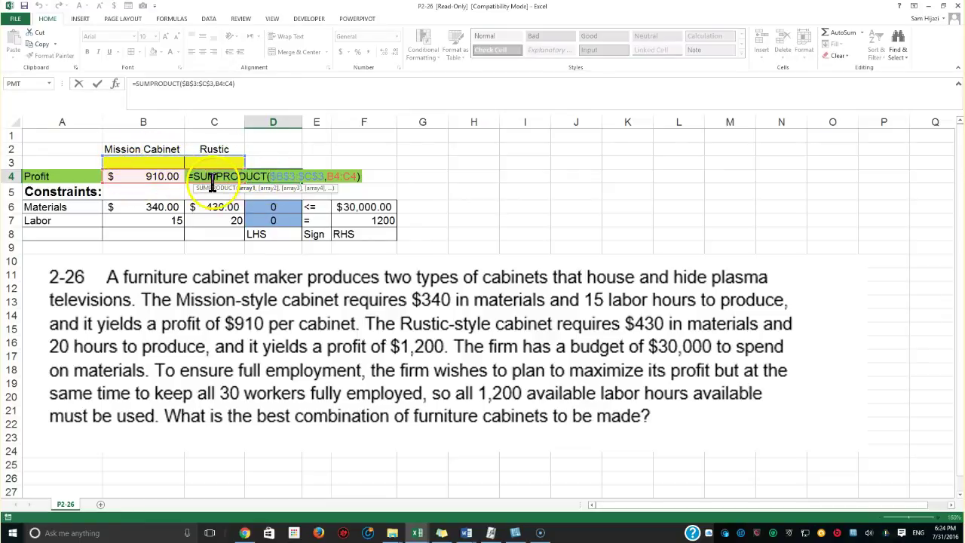
{"action": "key", "text": "Escape"}
{"action": "left_click", "coordinate": [275, 208]}
{"action": "left_click", "coordinate": [148, 168]}
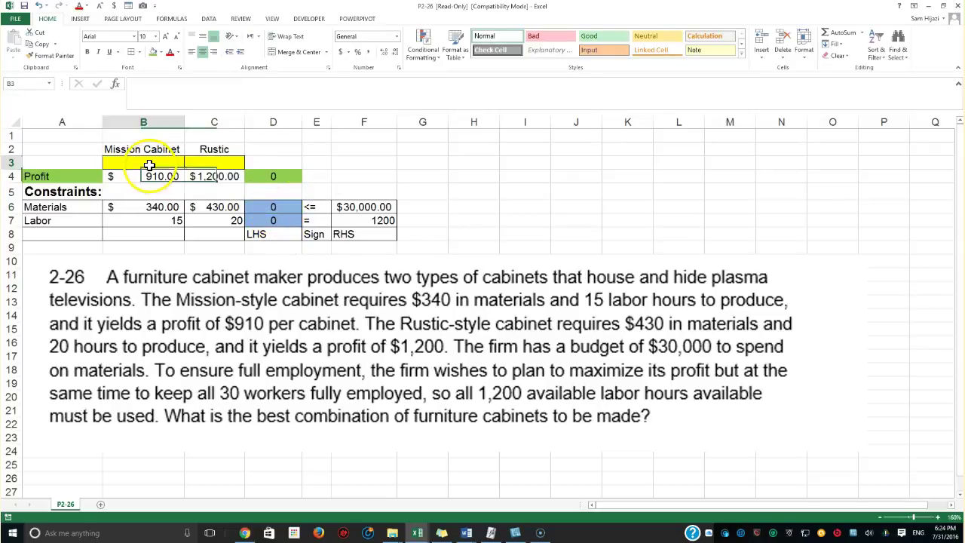
{"action": "left_click", "coordinate": [199, 163]}
{"action": "left_click", "coordinate": [157, 165]}
{"action": "left_click", "coordinate": [214, 165]}
{"action": "left_click", "coordinate": [275, 178]}
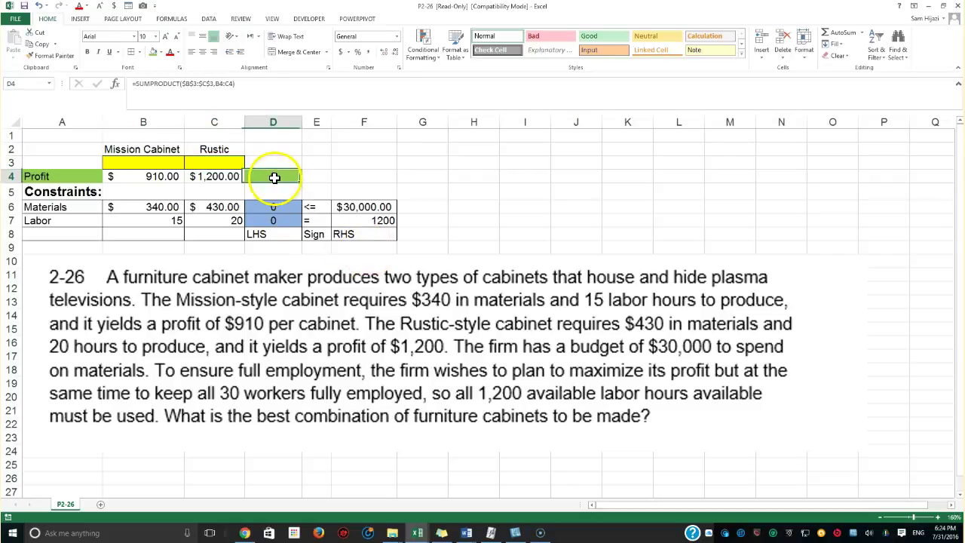
{"action": "double_click", "coordinate": [249, 209]}
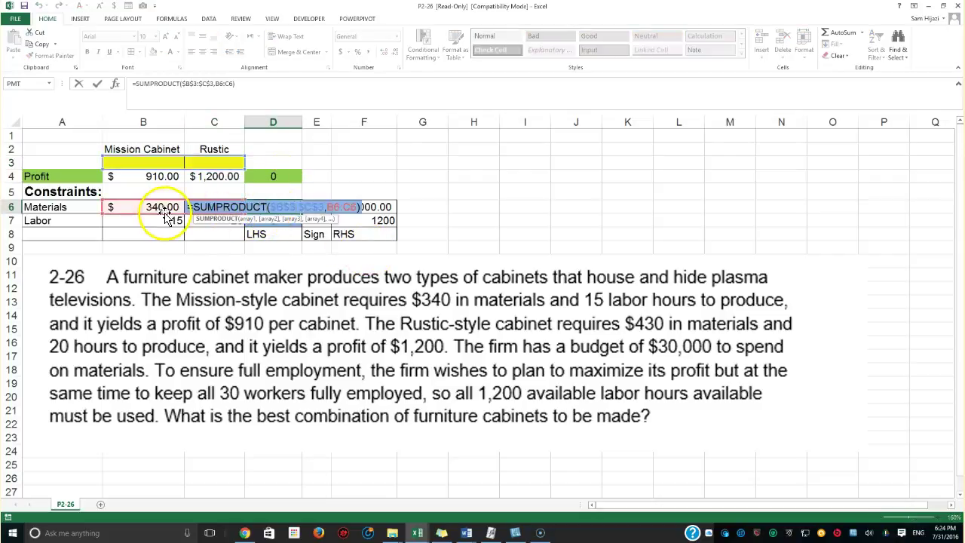
{"action": "key", "text": "Escape"}
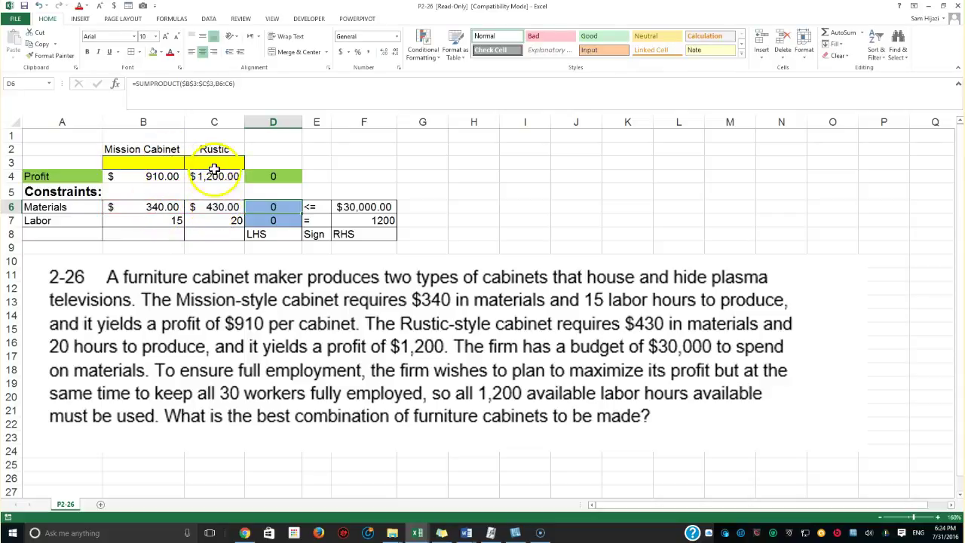
{"action": "left_click", "coordinate": [270, 210]}
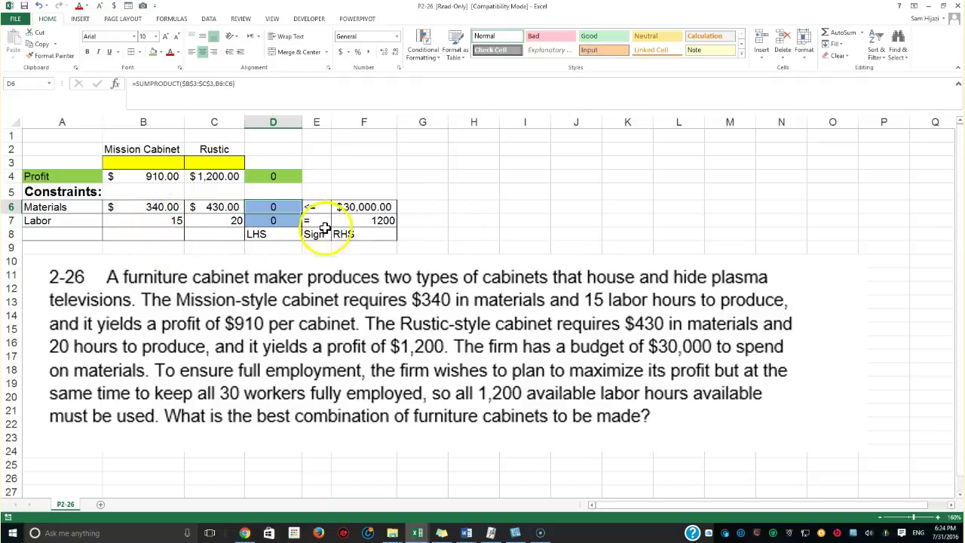
Check which cells the SUMPRODUCT formula in the Labor LHS cell D7 references.
{"action": "double_click", "coordinate": [276, 220]}
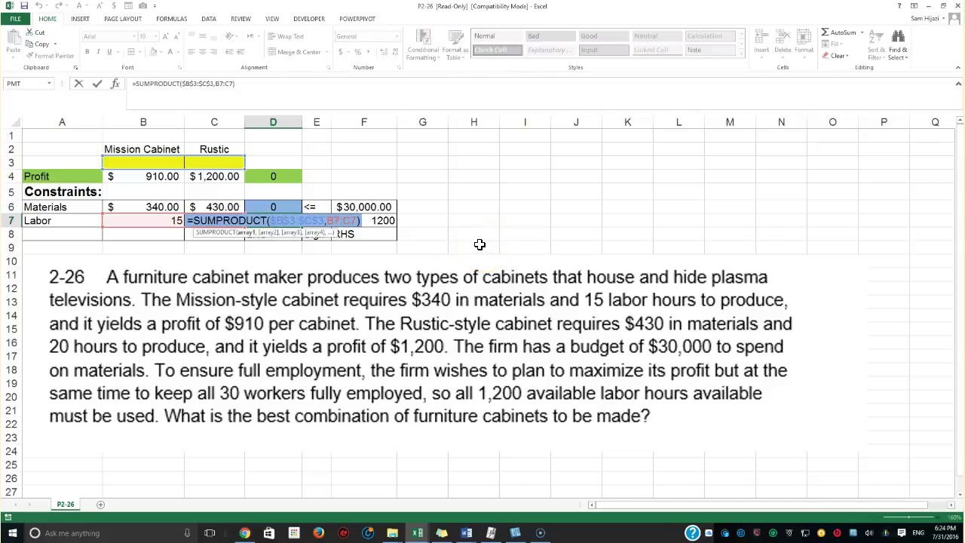
{"action": "key", "text": "ctrl+Return"}
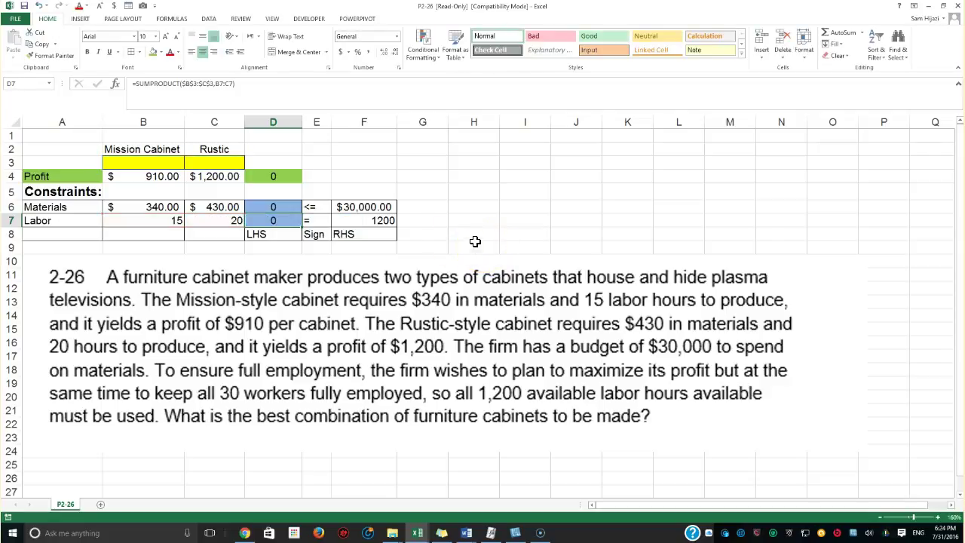
Enter trial quantities of 100 for Mission Cabinet in B3 and 100 for Rustic in C3.
{"action": "left_click", "coordinate": [136, 163]}
{"action": "type", "text": "100"}
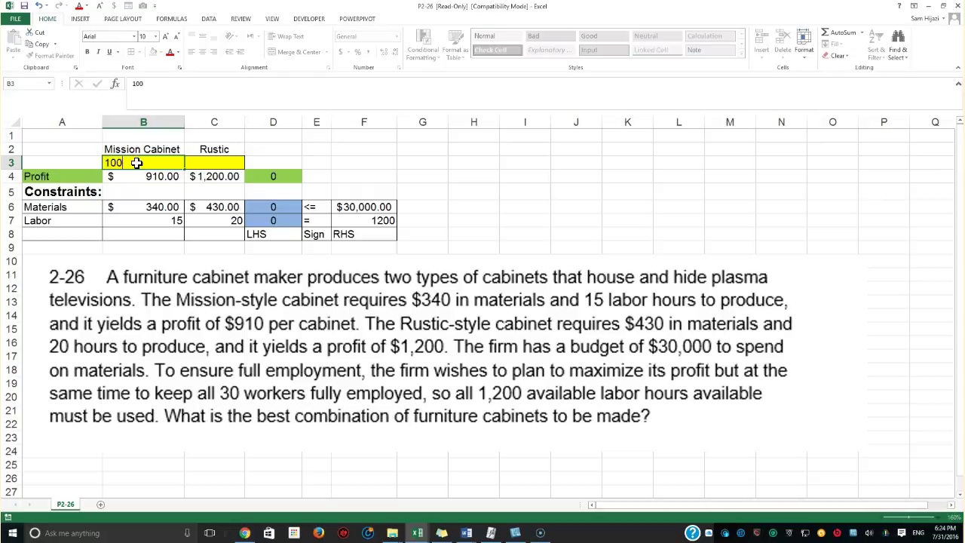
{"action": "key", "text": "Tab"}
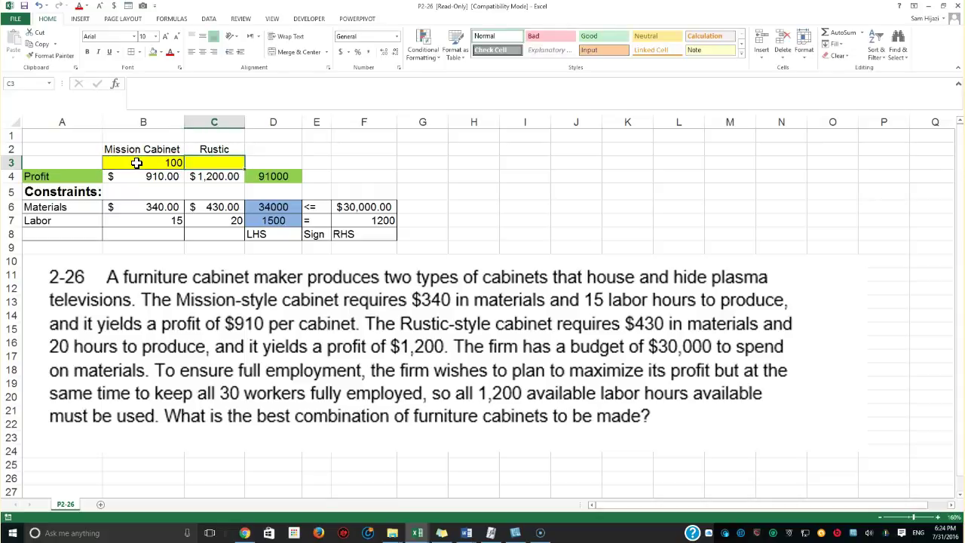
{"action": "type", "text": "10"}
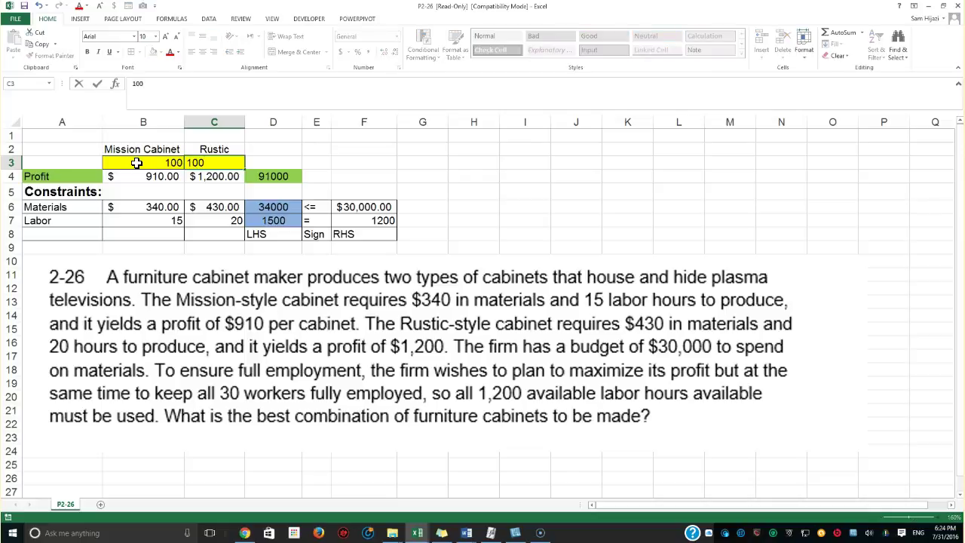
{"action": "type", "text": "0"}
{"action": "key", "text": "Return"}
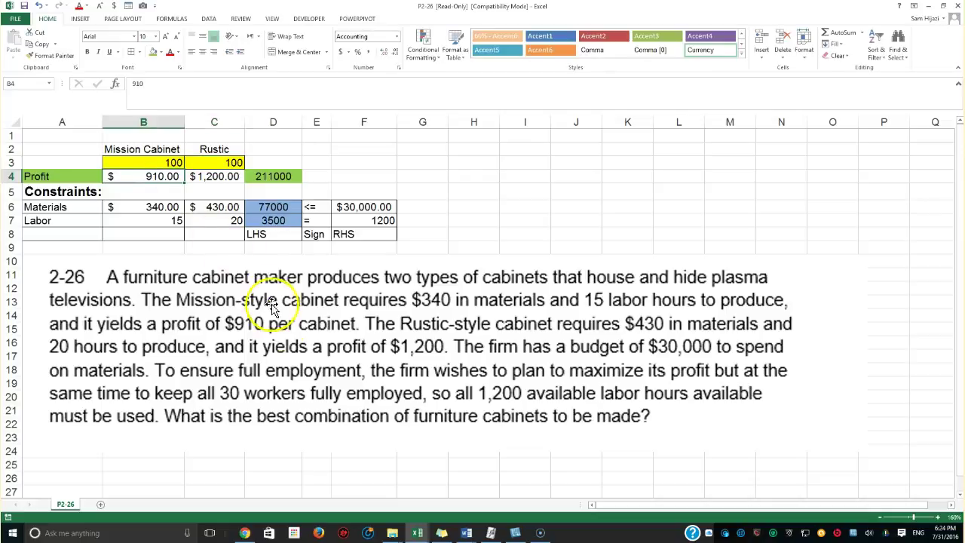
Compare the Materials and Labor LHS cells D6 and D7 with their RHS limits in F6 and F7.
{"action": "left_click", "coordinate": [275, 210]}
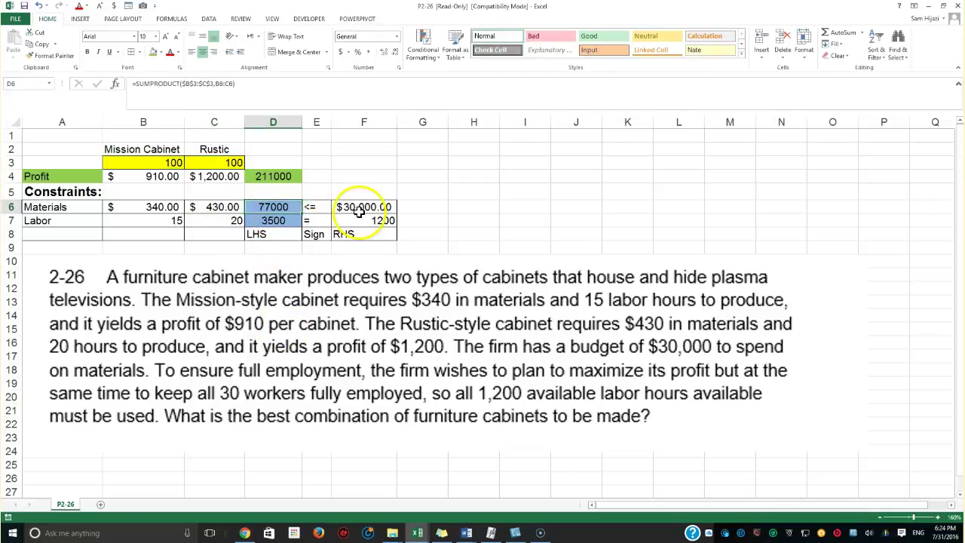
{"action": "left_click", "coordinate": [353, 209]}
{"action": "left_click", "coordinate": [279, 219]}
{"action": "left_click", "coordinate": [362, 207]}
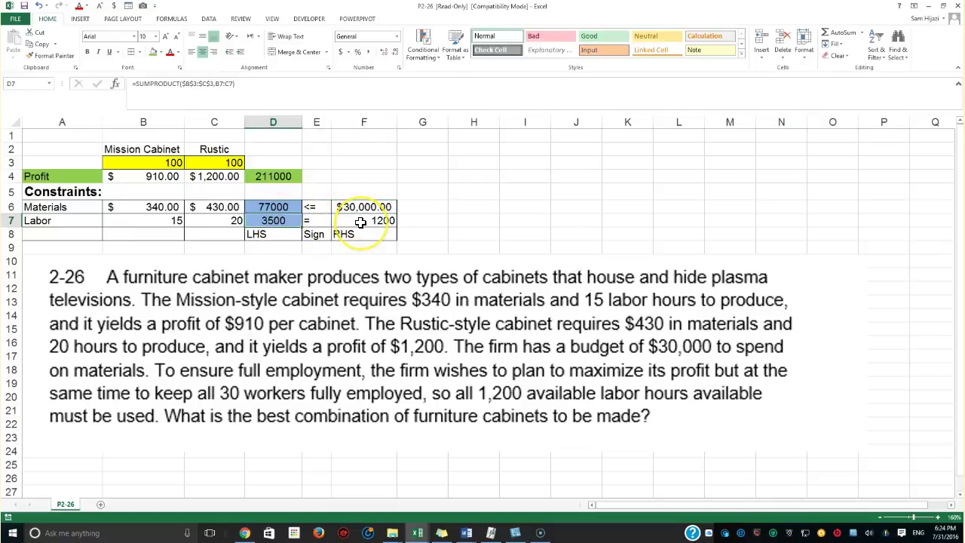
{"action": "left_click", "coordinate": [361, 220]}
Apply the dollar accounting format to the total profit cell D4 and the Materials LHS cell D6.
{"action": "left_click", "coordinate": [277, 177]}
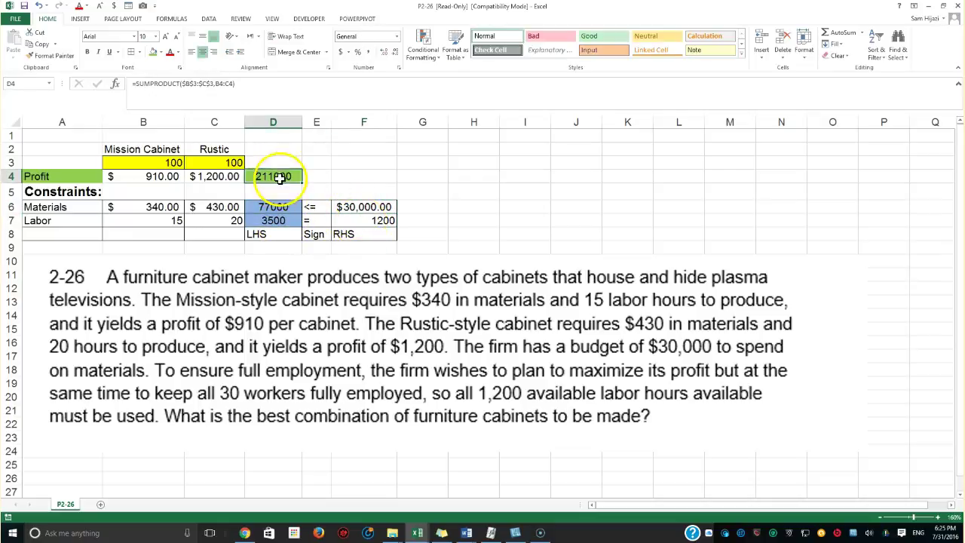
{"action": "left_click", "coordinate": [340, 53]}
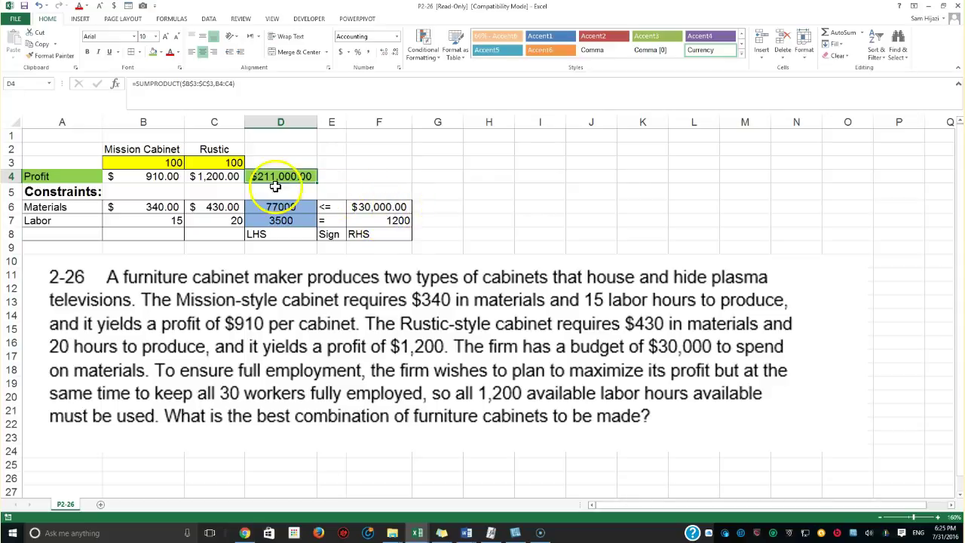
{"action": "left_click", "coordinate": [305, 210]}
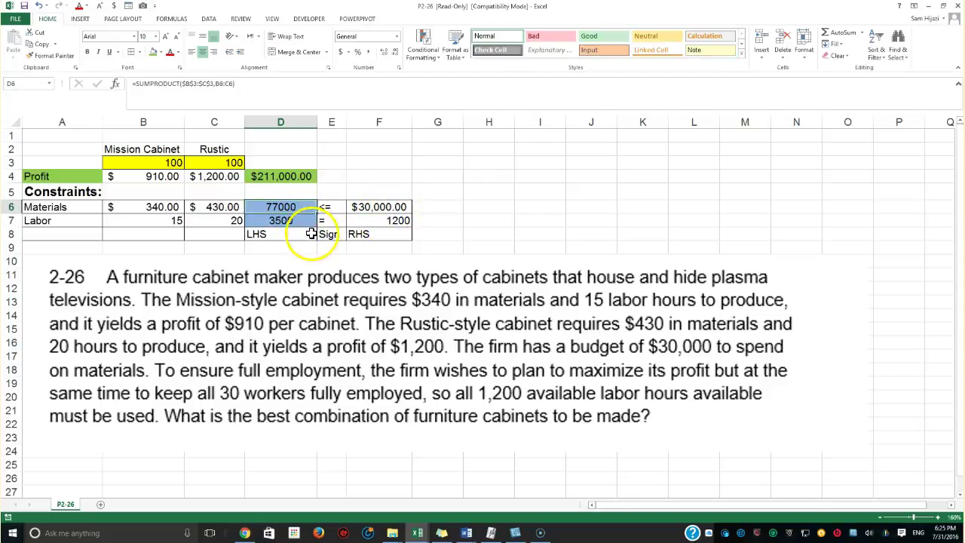
{"action": "left_click", "coordinate": [340, 51]}
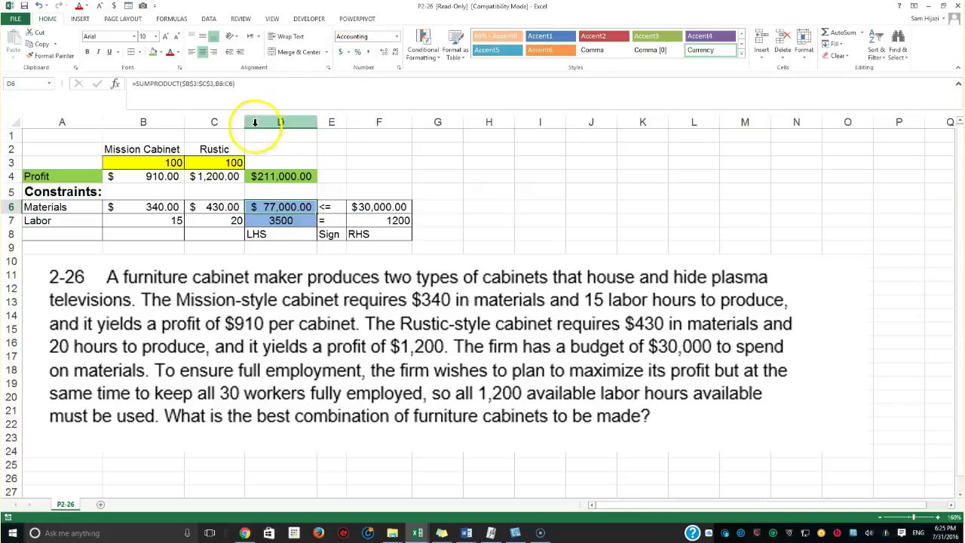
Change the trial quantities to 5 for Mission Cabinet in B3 and 50 for Rustic in C3.
{"action": "left_click", "coordinate": [171, 163]}
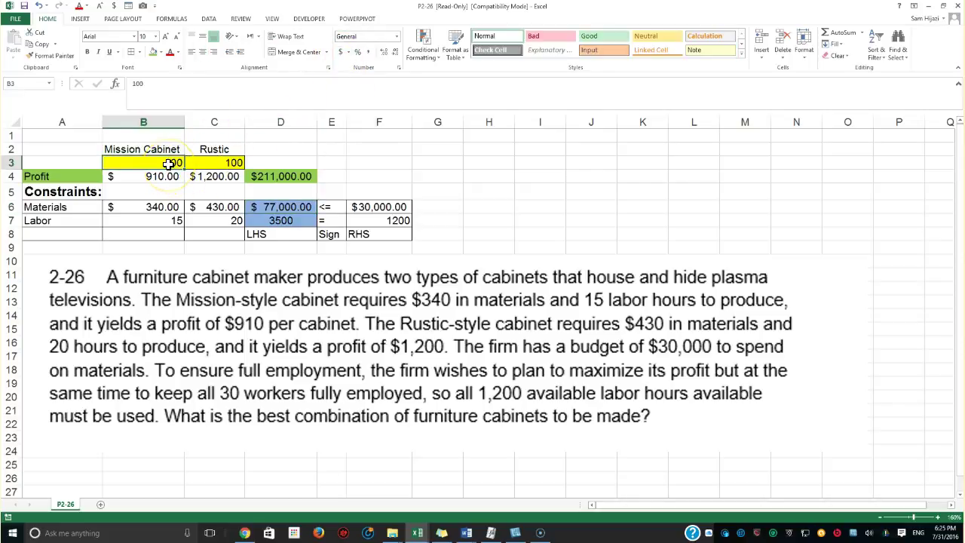
{"action": "type", "text": "5"}
{"action": "key", "text": "Return"}
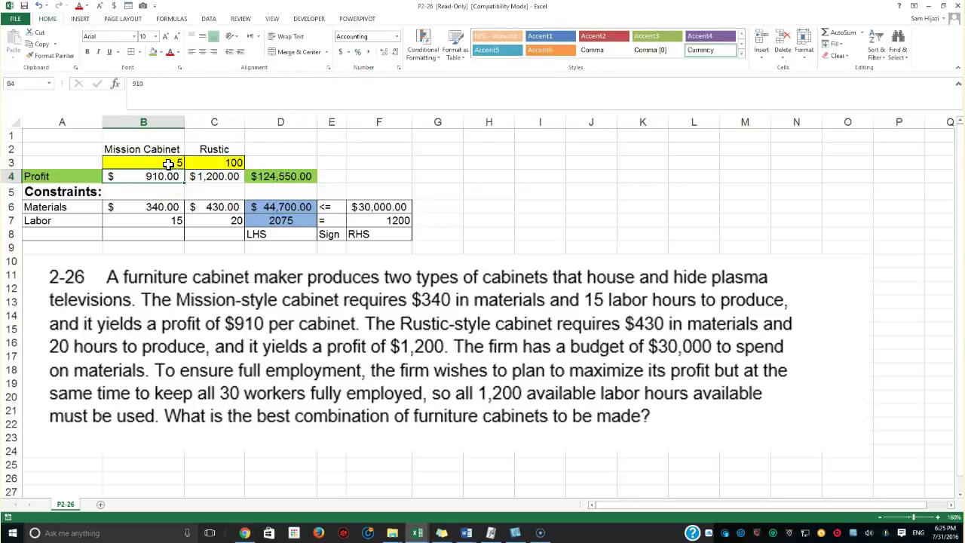
{"action": "left_click", "coordinate": [271, 210]}
{"action": "left_click", "coordinate": [229, 163]}
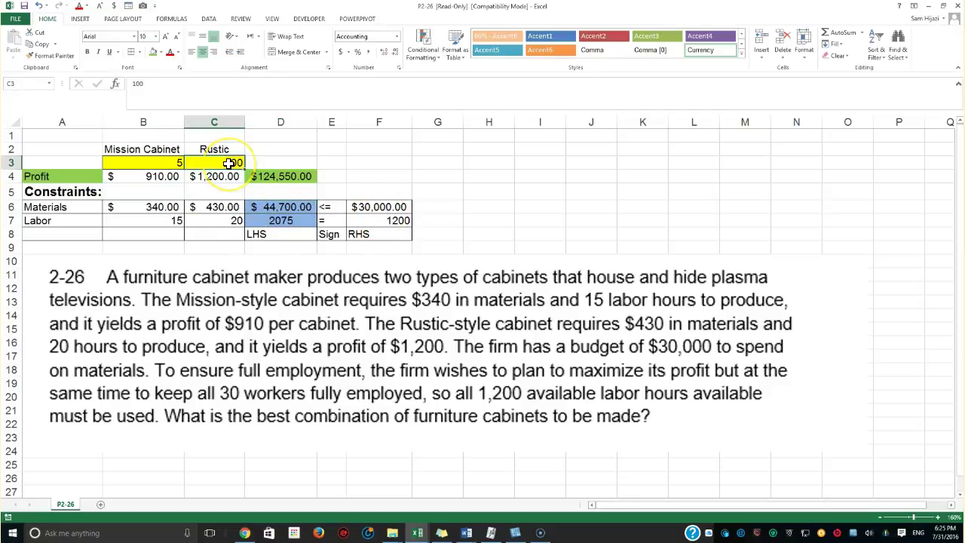
{"action": "type", "text": "50"}
{"action": "key", "text": "Return"}
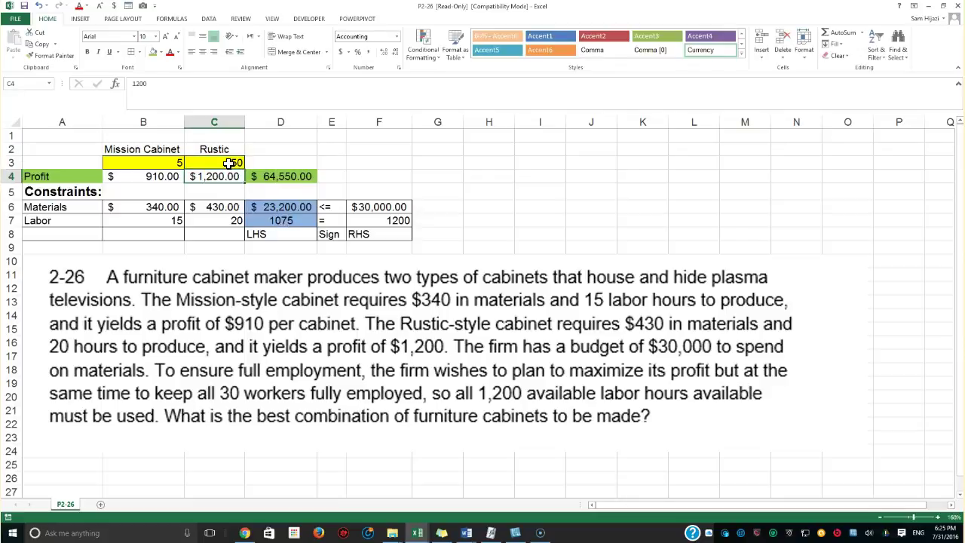
Review the materials, labor and profit results in column D along with the trial quantities in B3:C3.
{"action": "left_click", "coordinate": [284, 208]}
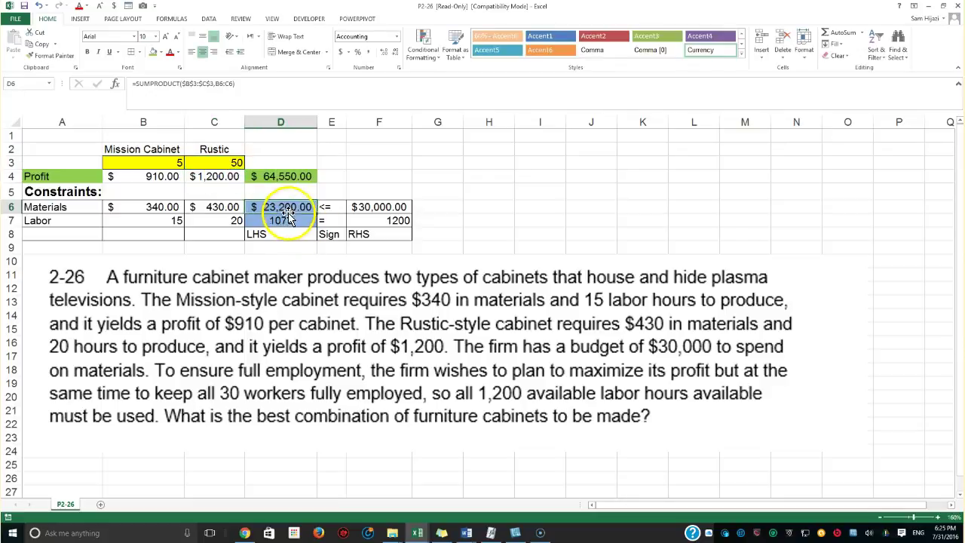
{"action": "left_click", "coordinate": [282, 220]}
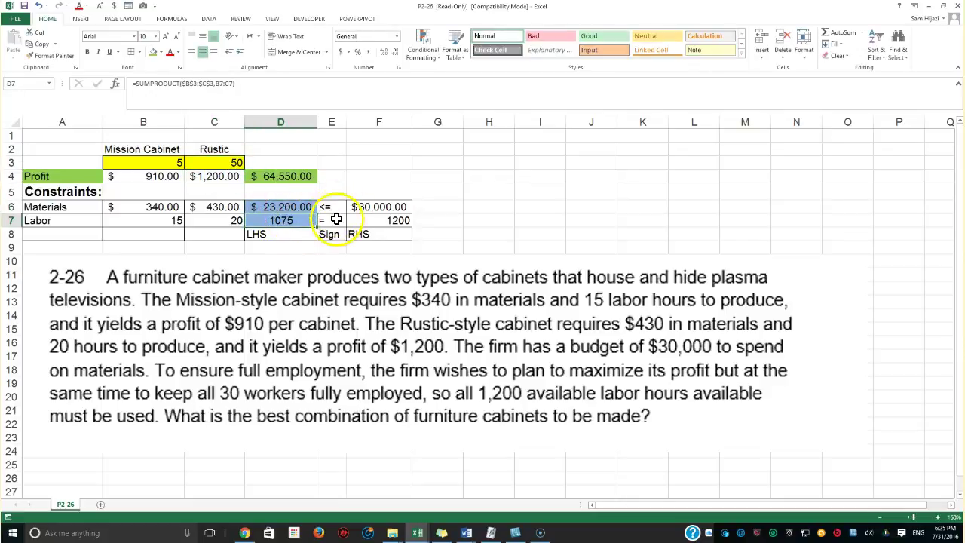
{"action": "left_click", "coordinate": [277, 176]}
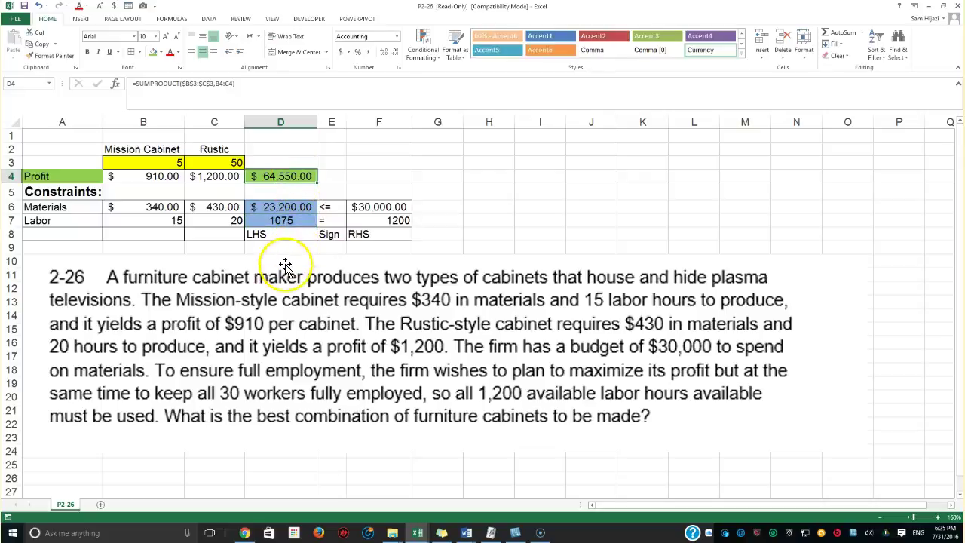
{"action": "left_click", "coordinate": [172, 163]}
{"action": "left_click", "coordinate": [212, 162]}
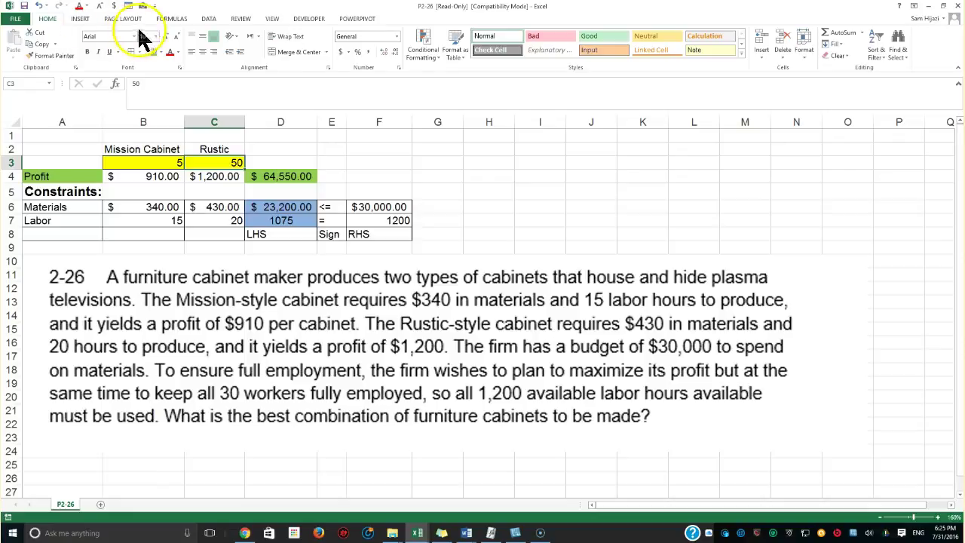
Open Solver and clear its old objective, changing variable cells and both existing constraints.
{"action": "left_click", "coordinate": [209, 18]}
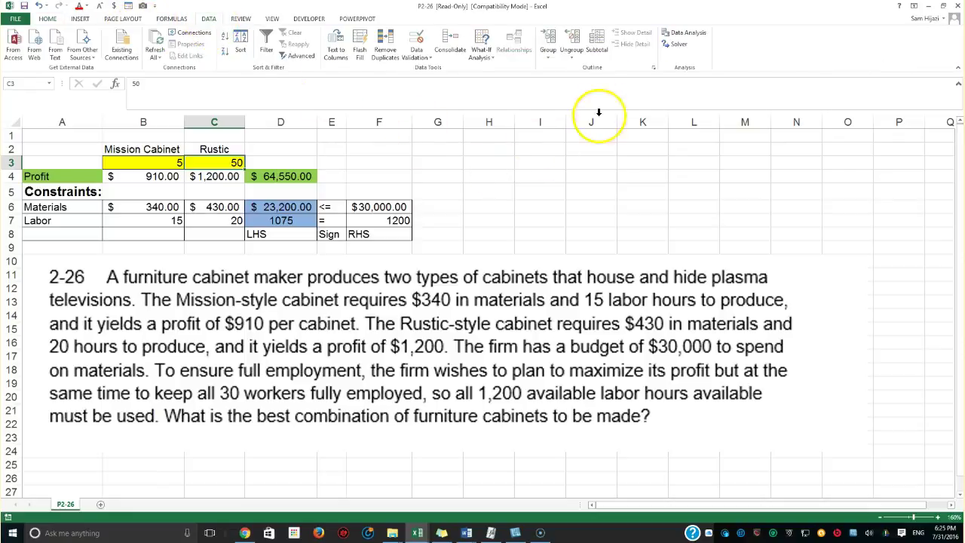
{"action": "left_click", "coordinate": [680, 43]}
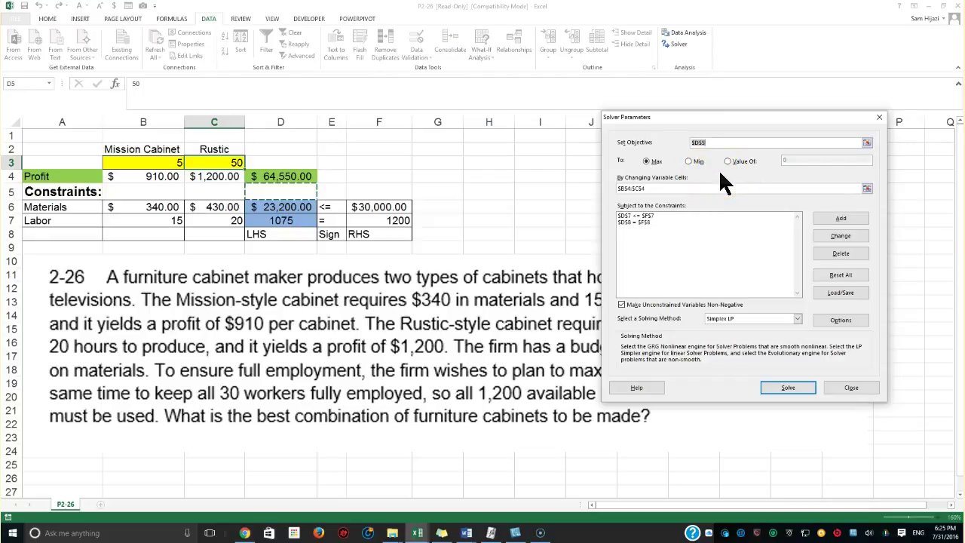
{"action": "left_click", "coordinate": [664, 189]}
{"action": "left_click", "coordinate": [851, 236]}
{"action": "left_click", "coordinate": [640, 189]}
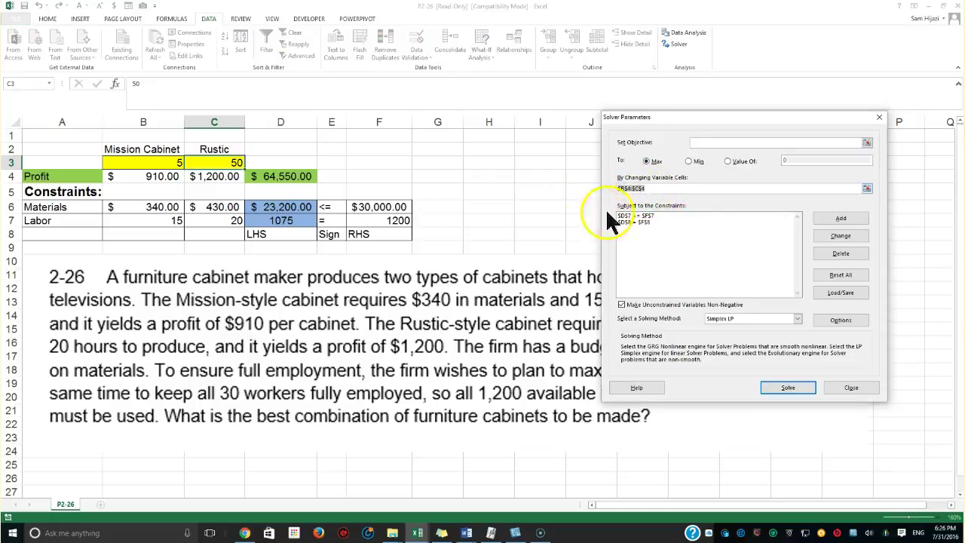
{"action": "left_click", "coordinate": [623, 218]}
{"action": "left_click", "coordinate": [841, 253]}
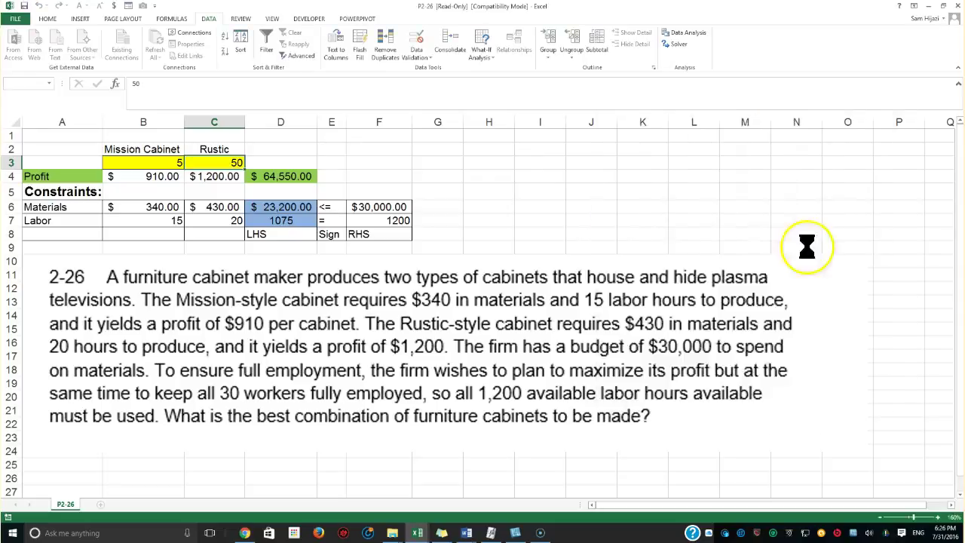
{"action": "left_click", "coordinate": [843, 253]}
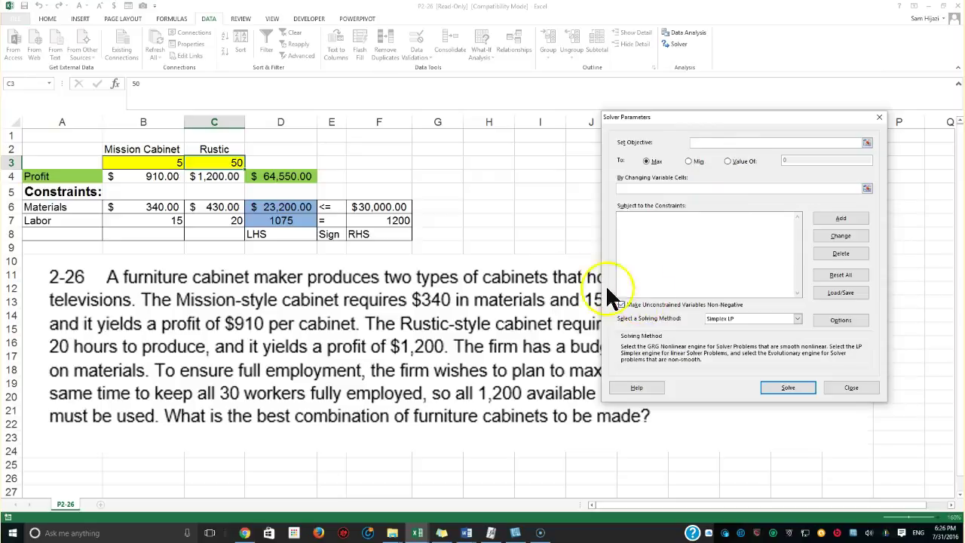
Set the Solver objective to the total profit cell D4 and the changing variable cells to B3:C3.
{"action": "left_click", "coordinate": [293, 177]}
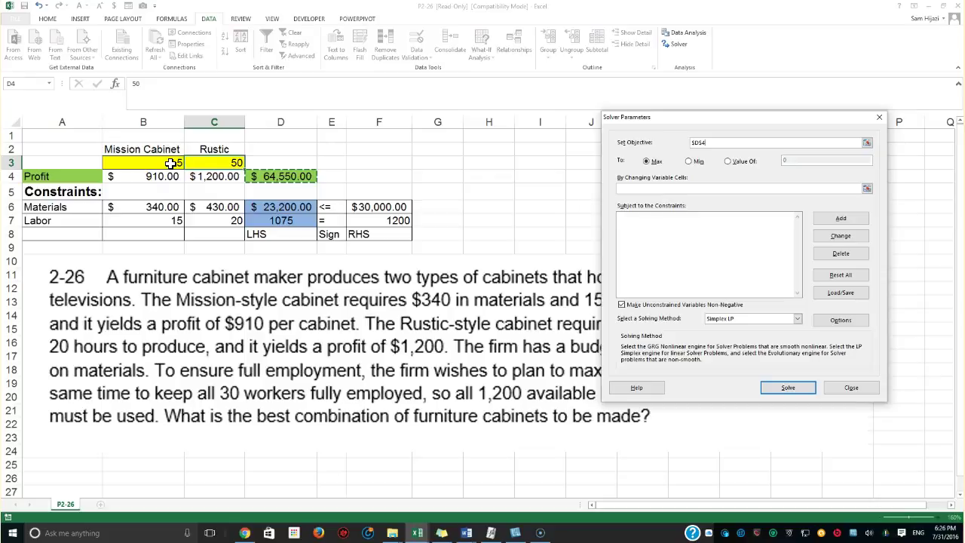
{"action": "left_click", "coordinate": [625, 188]}
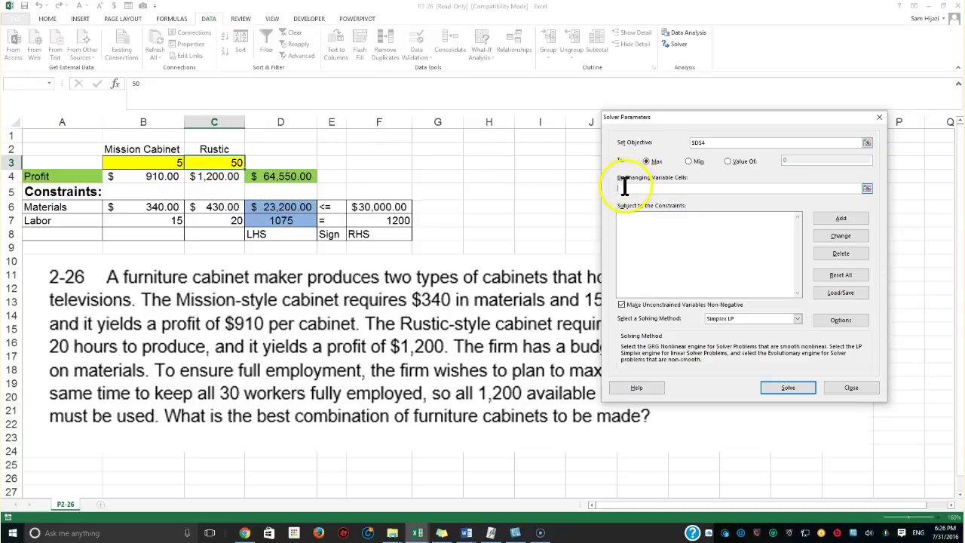
{"action": "left_click_drag", "start_coordinate": [177, 161], "coordinate": [213, 162]}
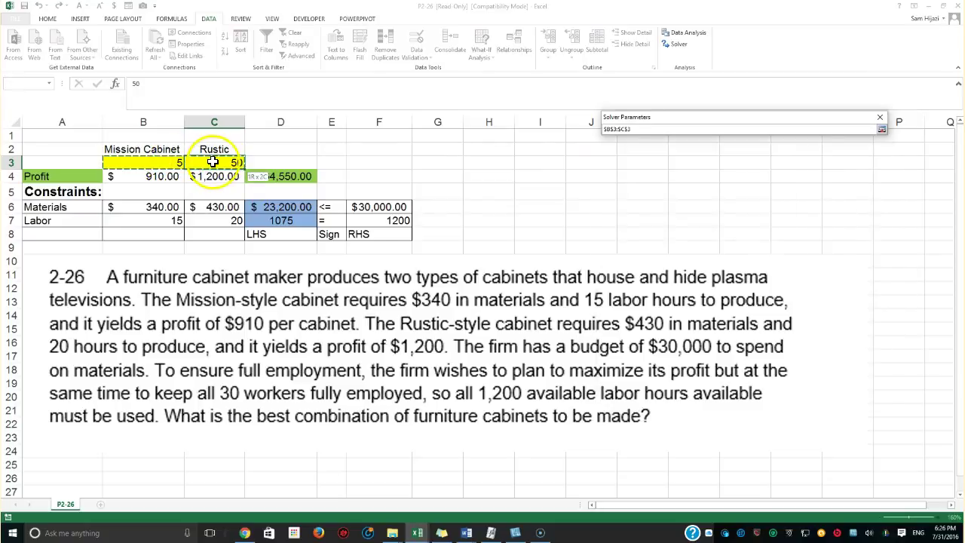
Add the materials constraint to Solver requiring D6 to be <= F6.
{"action": "left_click", "coordinate": [648, 228]}
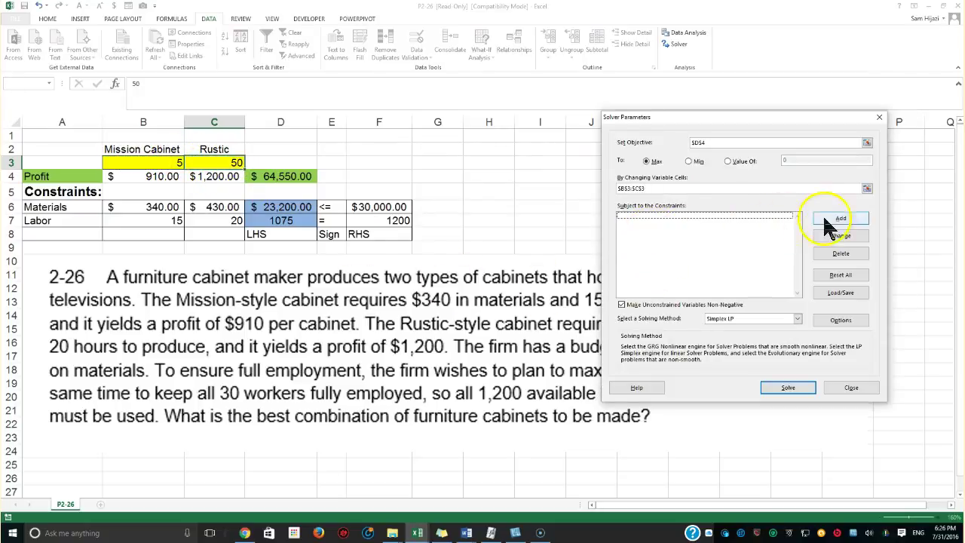
{"action": "left_click", "coordinate": [842, 225]}
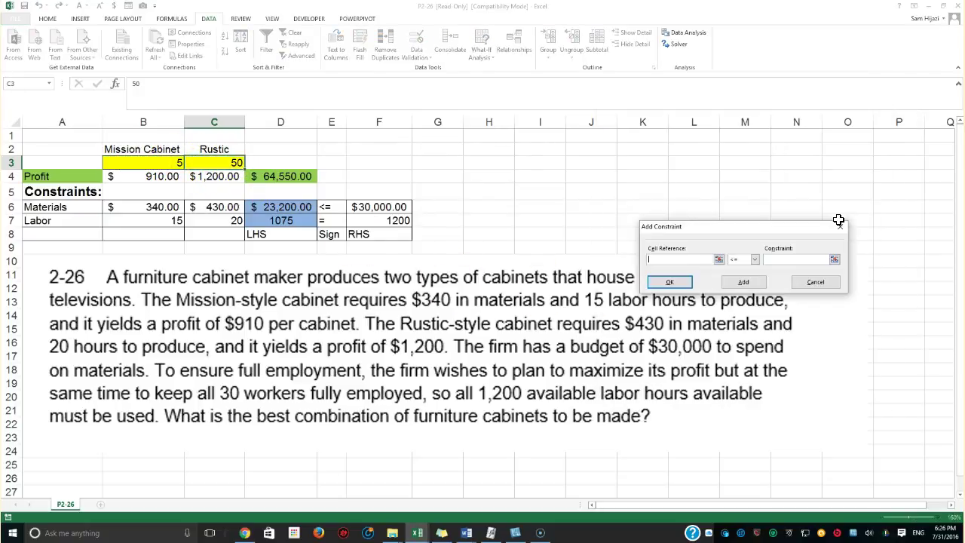
{"action": "left_click", "coordinate": [258, 208]}
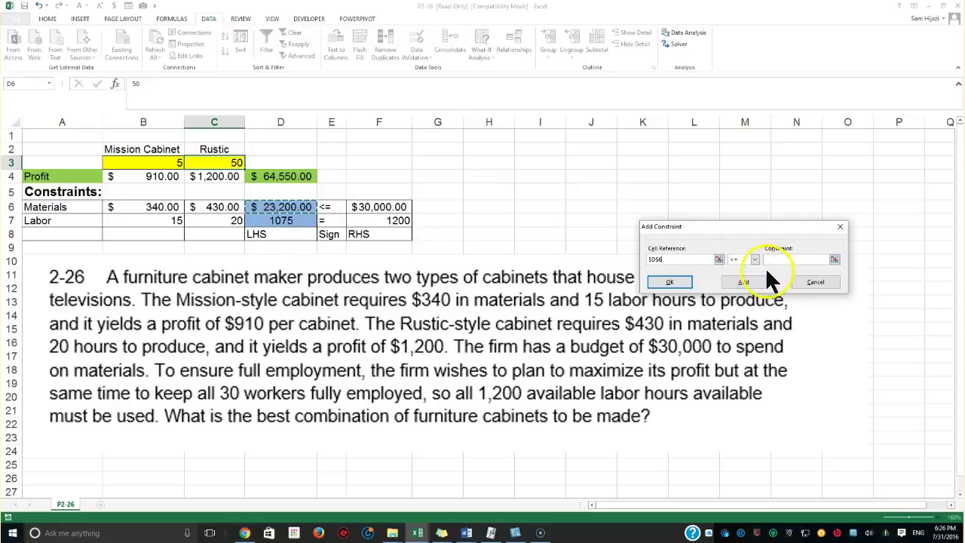
{"action": "left_click", "coordinate": [789, 259]}
{"action": "left_click", "coordinate": [407, 207]}
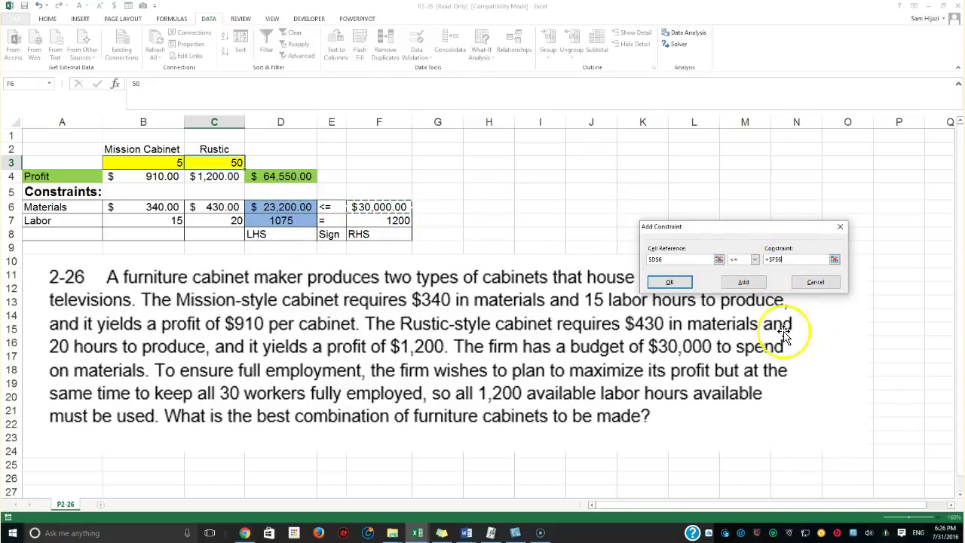
{"action": "left_click", "coordinate": [744, 282]}
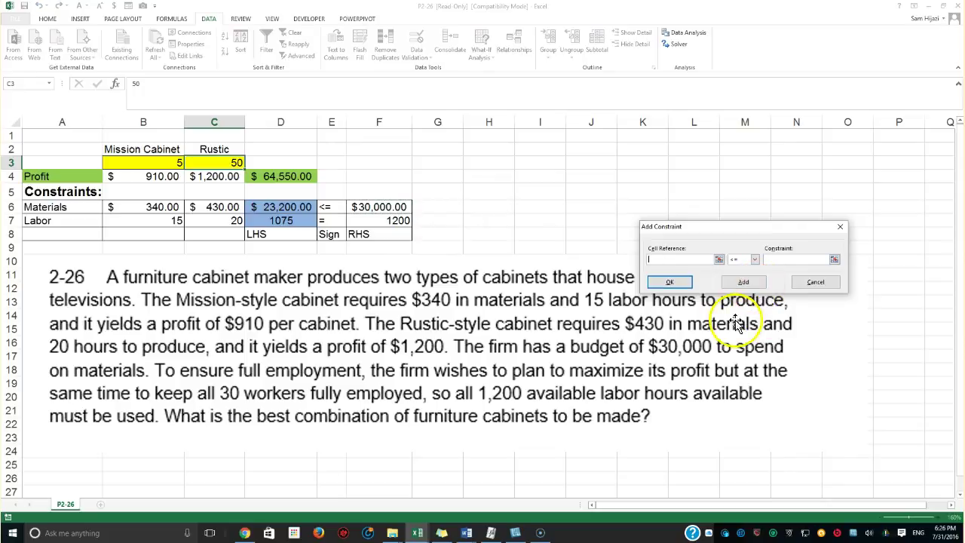
Add the labor constraint to Solver requiring D7 to equal F7, and finish the constraint list.
{"action": "left_click", "coordinate": [285, 220]}
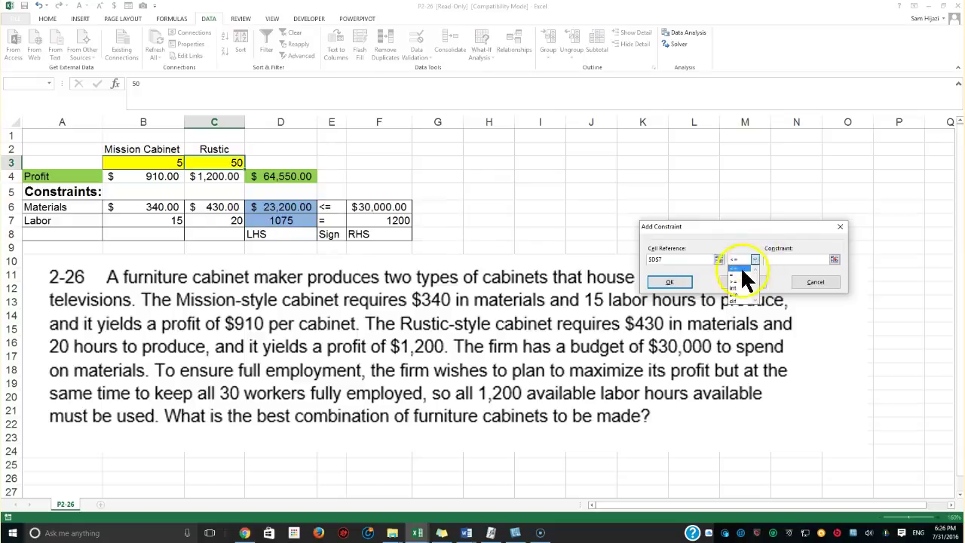
{"action": "left_click", "coordinate": [736, 276]}
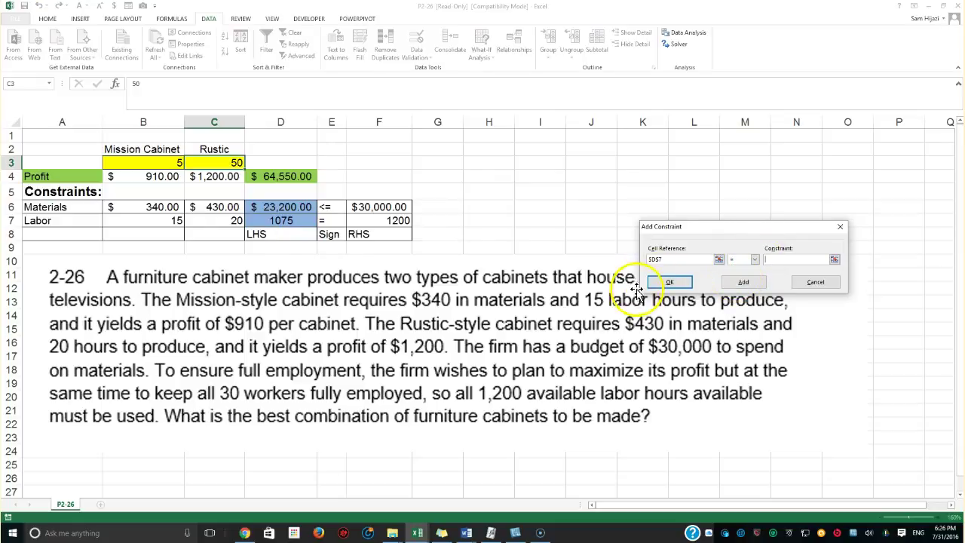
{"action": "left_click", "coordinate": [397, 219]}
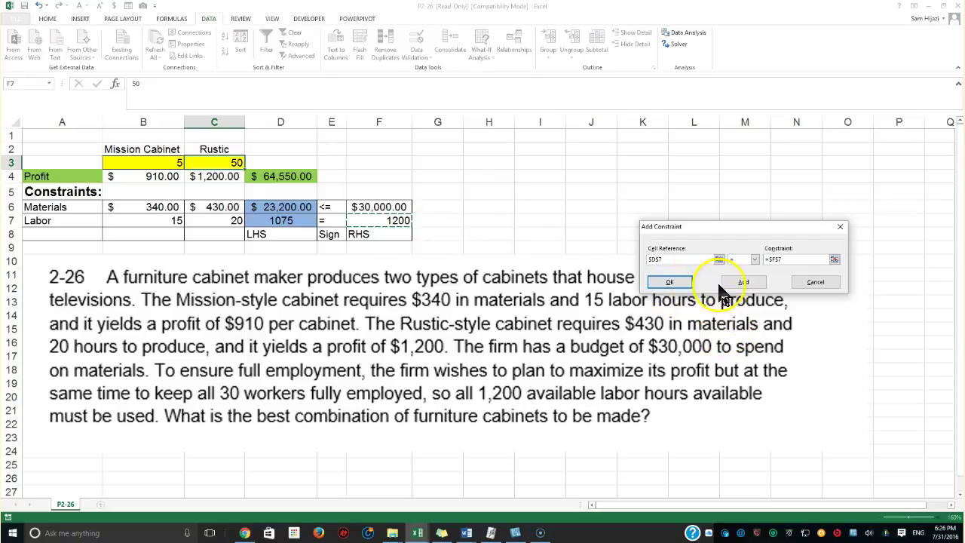
{"action": "left_click", "coordinate": [681, 285]}
{"action": "left_click", "coordinate": [671, 283]}
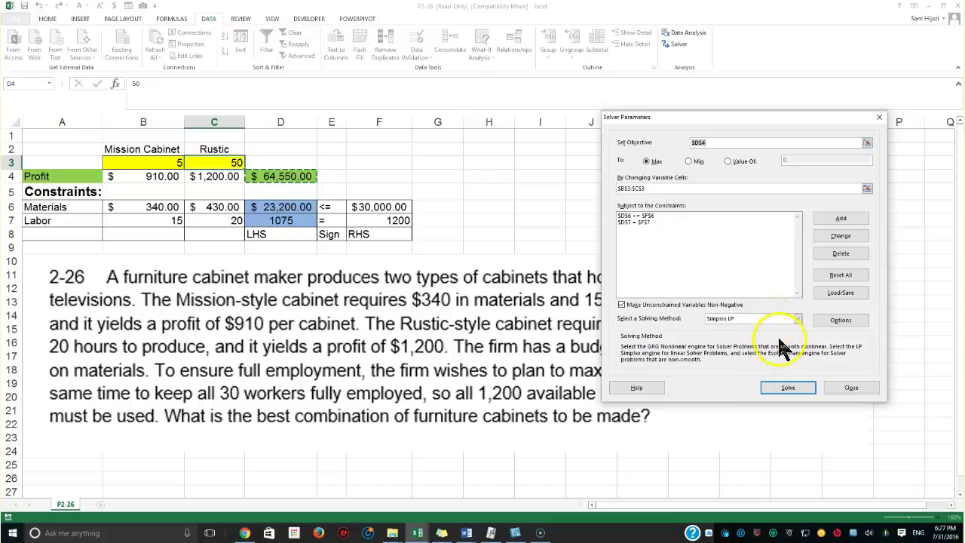
Solve the model and keep the Solver solution, checking the materials and labor usage in D6:D7 against their limits.
{"action": "left_click", "coordinate": [788, 389]}
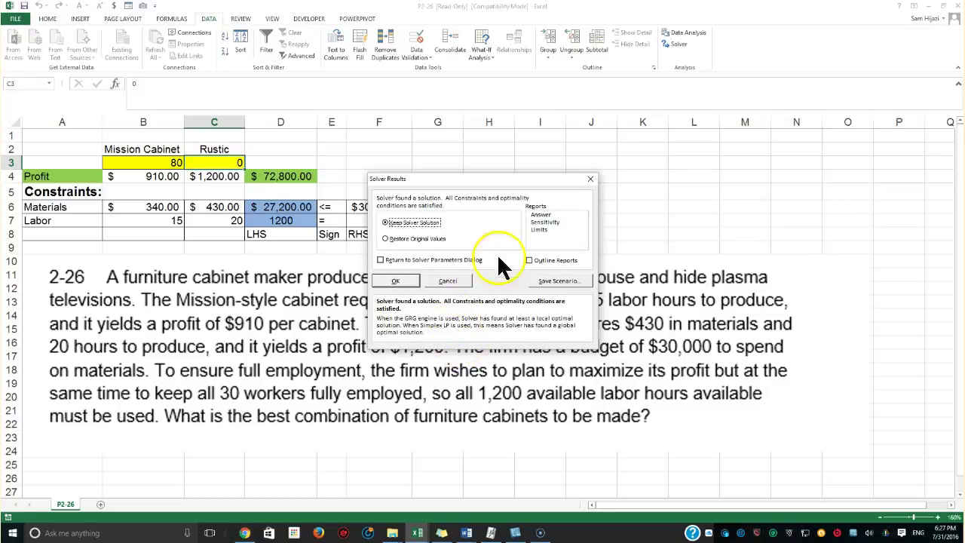
{"action": "left_click", "coordinate": [405, 288]}
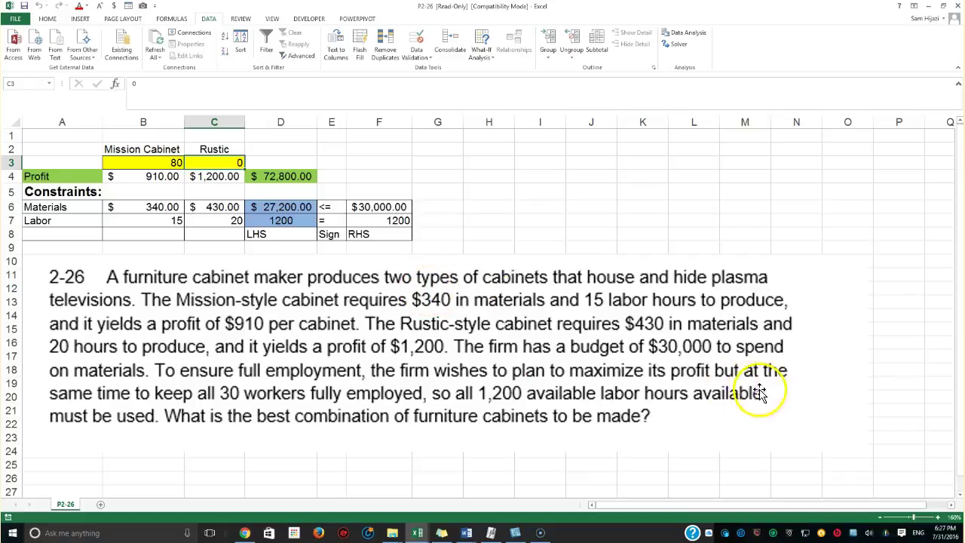
{"action": "left_click_drag", "start_coordinate": [280, 209], "coordinate": [302, 222]}
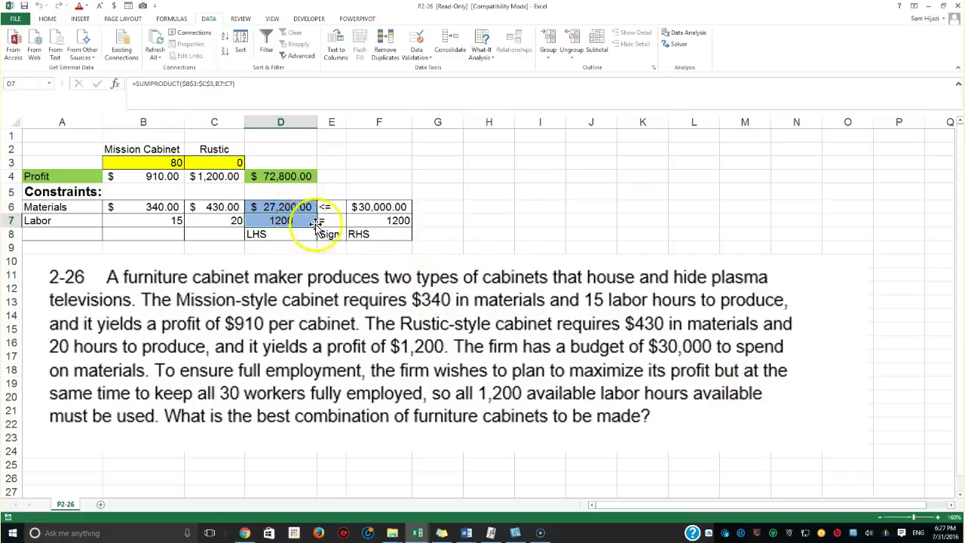
{"action": "left_click", "coordinate": [390, 222]}
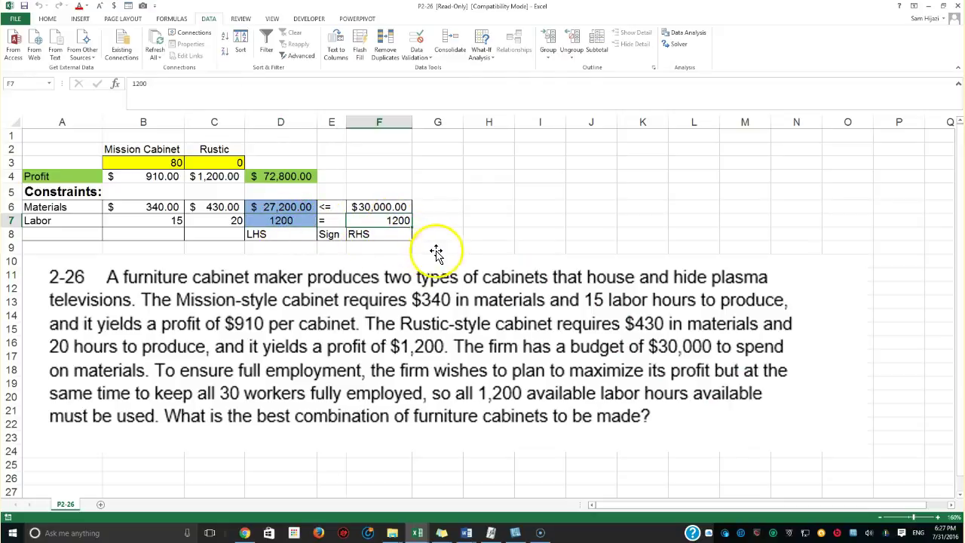
{"action": "left_click", "coordinate": [296, 209]}
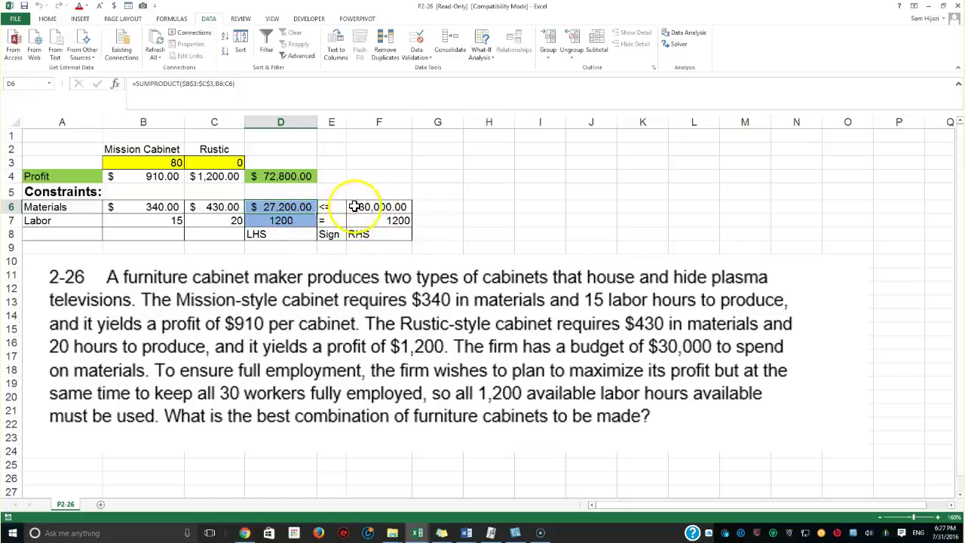
Enlarge the font of the total profit in cell D4 to size 16.
{"action": "left_click", "coordinate": [302, 179]}
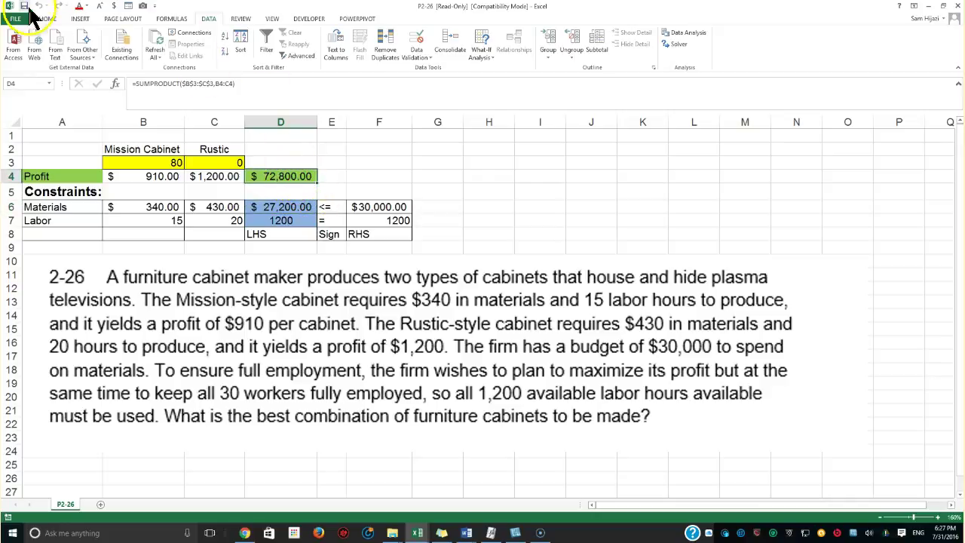
{"action": "left_click", "coordinate": [46, 18]}
{"action": "left_click", "coordinate": [165, 35]}
{"action": "left_click", "coordinate": [165, 36]}
{"action": "left_click", "coordinate": [165, 36]}
{"action": "left_click", "coordinate": [165, 36]}
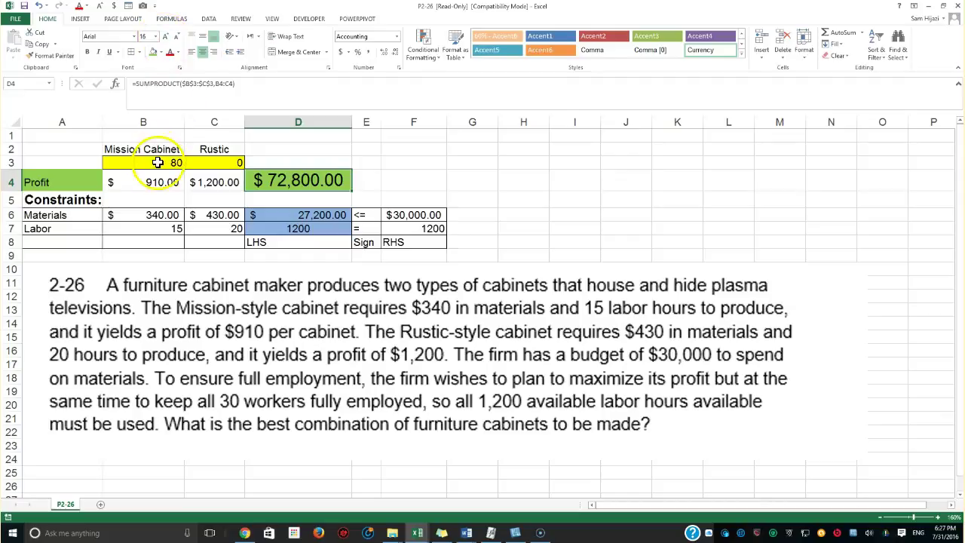
Review the optimal cabinet quantities in B3:C3 and the SUMPRODUCT formula behind the total profit in D4.
{"action": "left_click", "coordinate": [160, 163]}
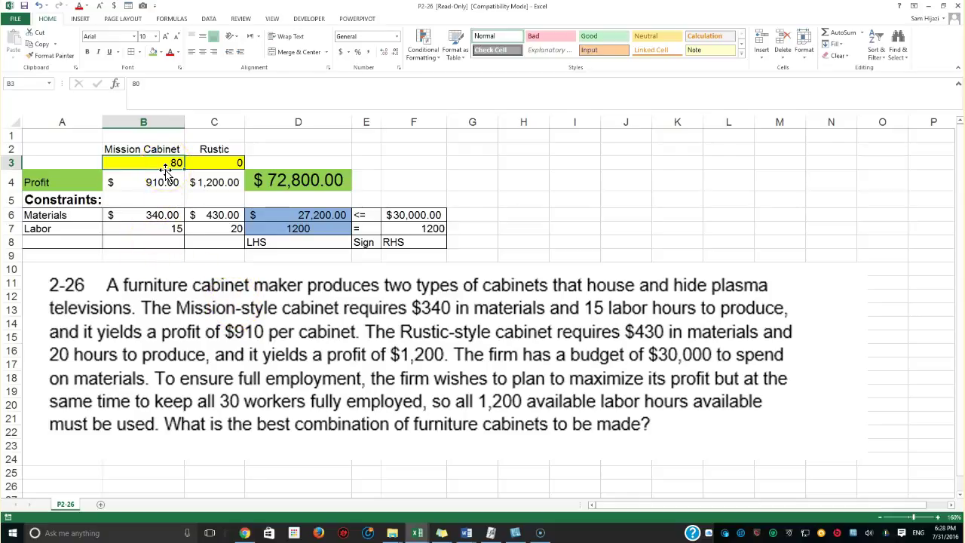
{"action": "left_click", "coordinate": [235, 162]}
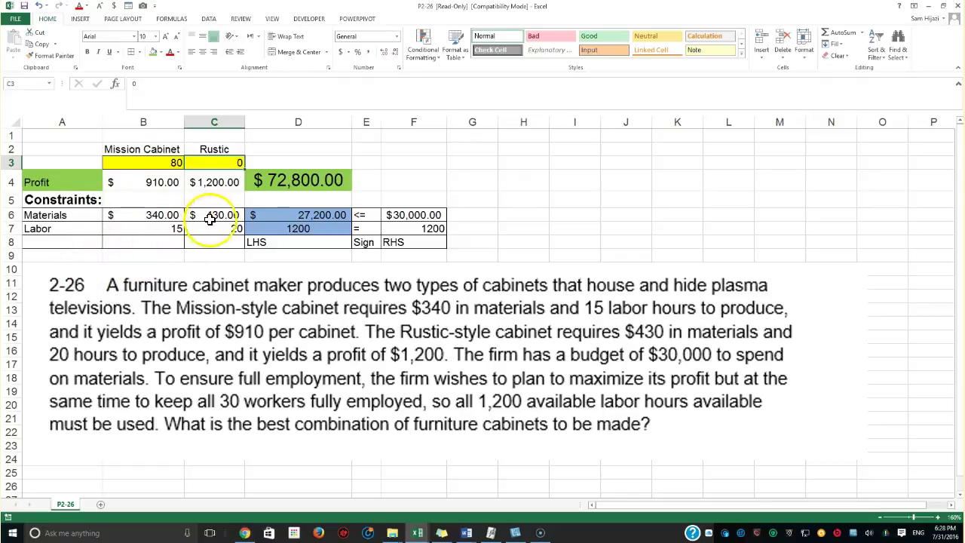
{"action": "double_click", "coordinate": [322, 182]}
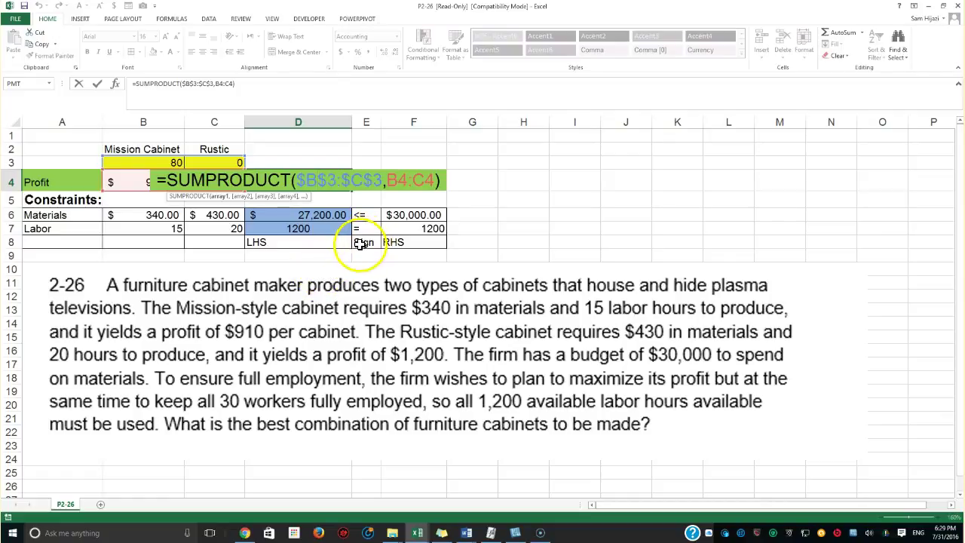
{"action": "key", "text": "ctrl+Return"}
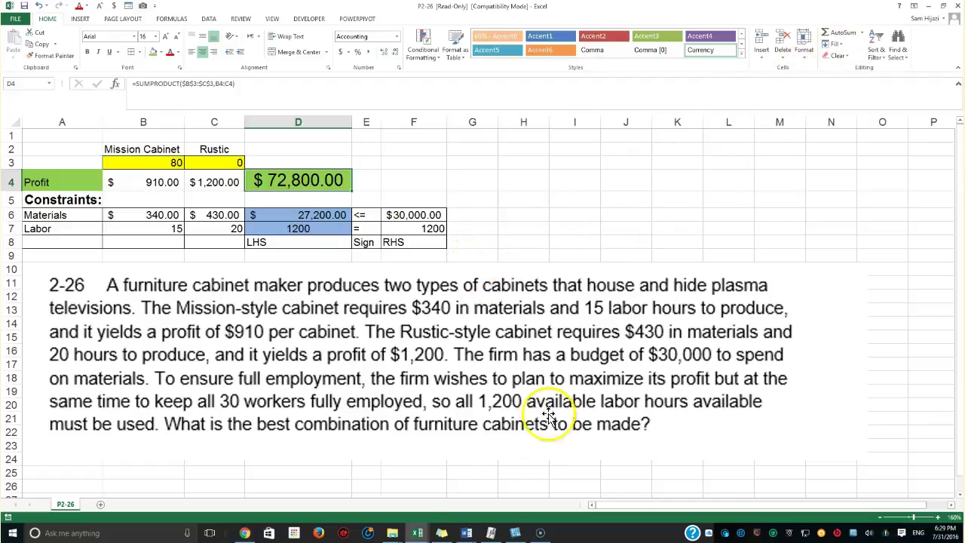
{"action": "left_click", "coordinate": [321, 179]}
{"action": "left_click", "coordinate": [50, 532]}
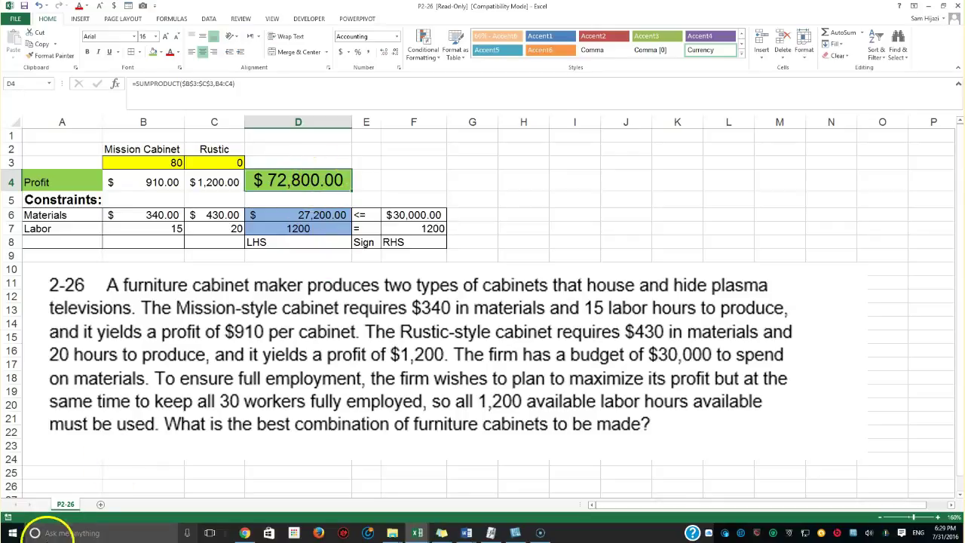